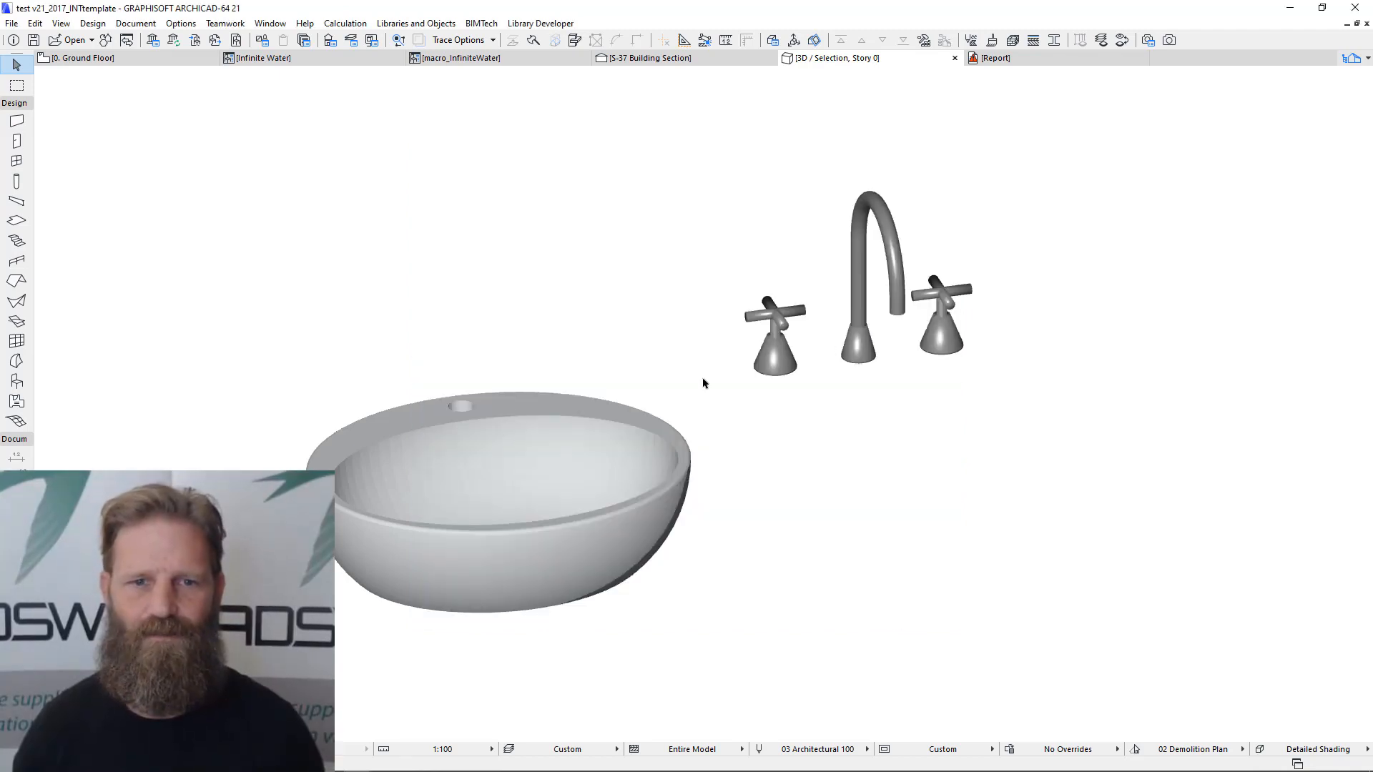
- Open the oval basin's object settings and expand the Basin design parameters on the Components page
click(537, 417)
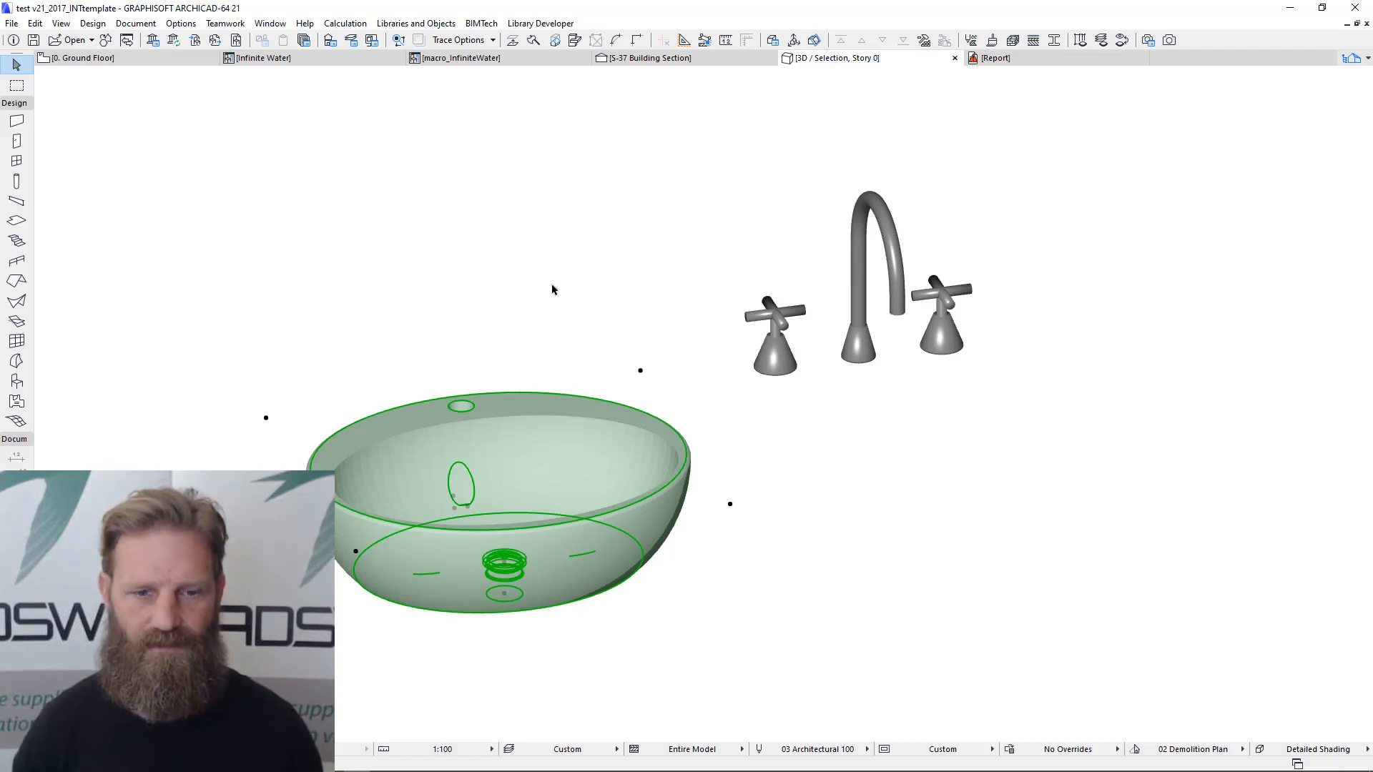
key(ctrl+t)
click(698, 349)
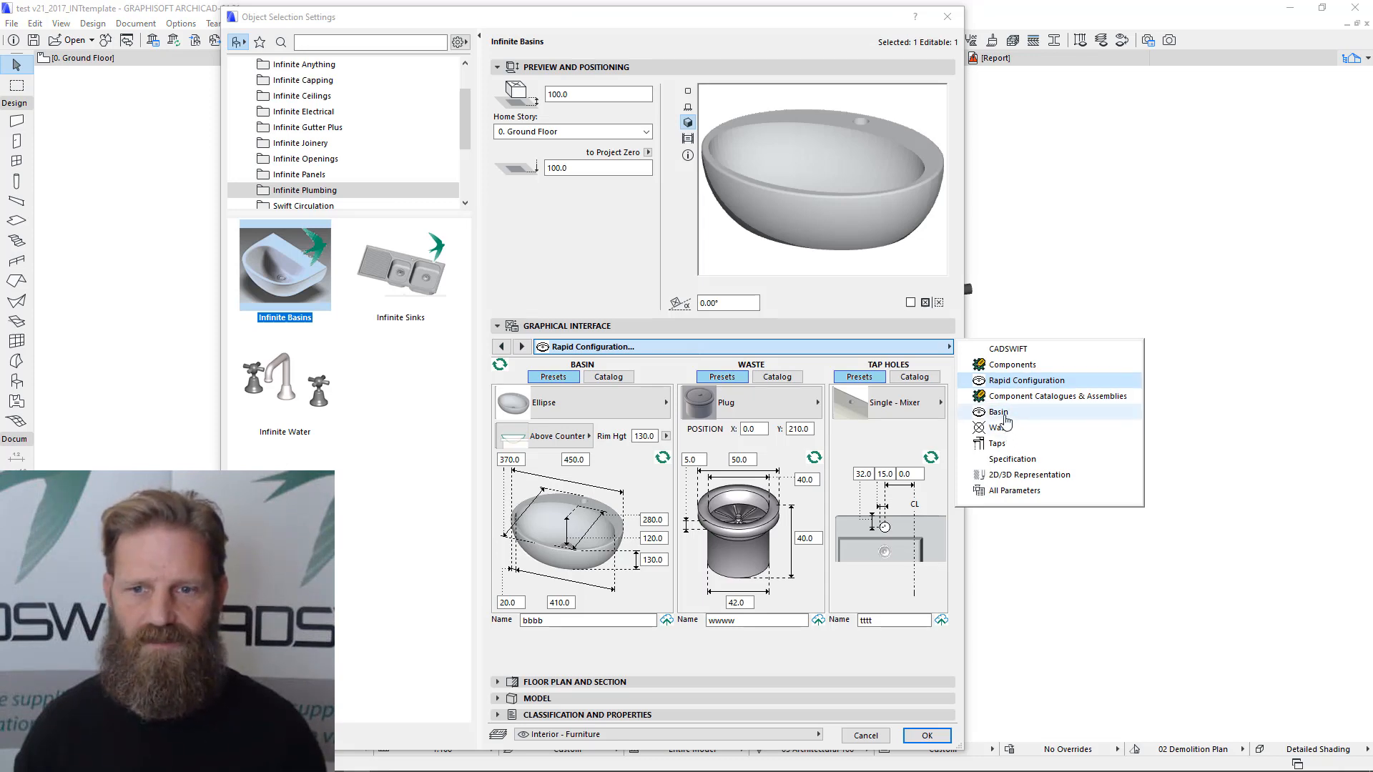
click(1012, 365)
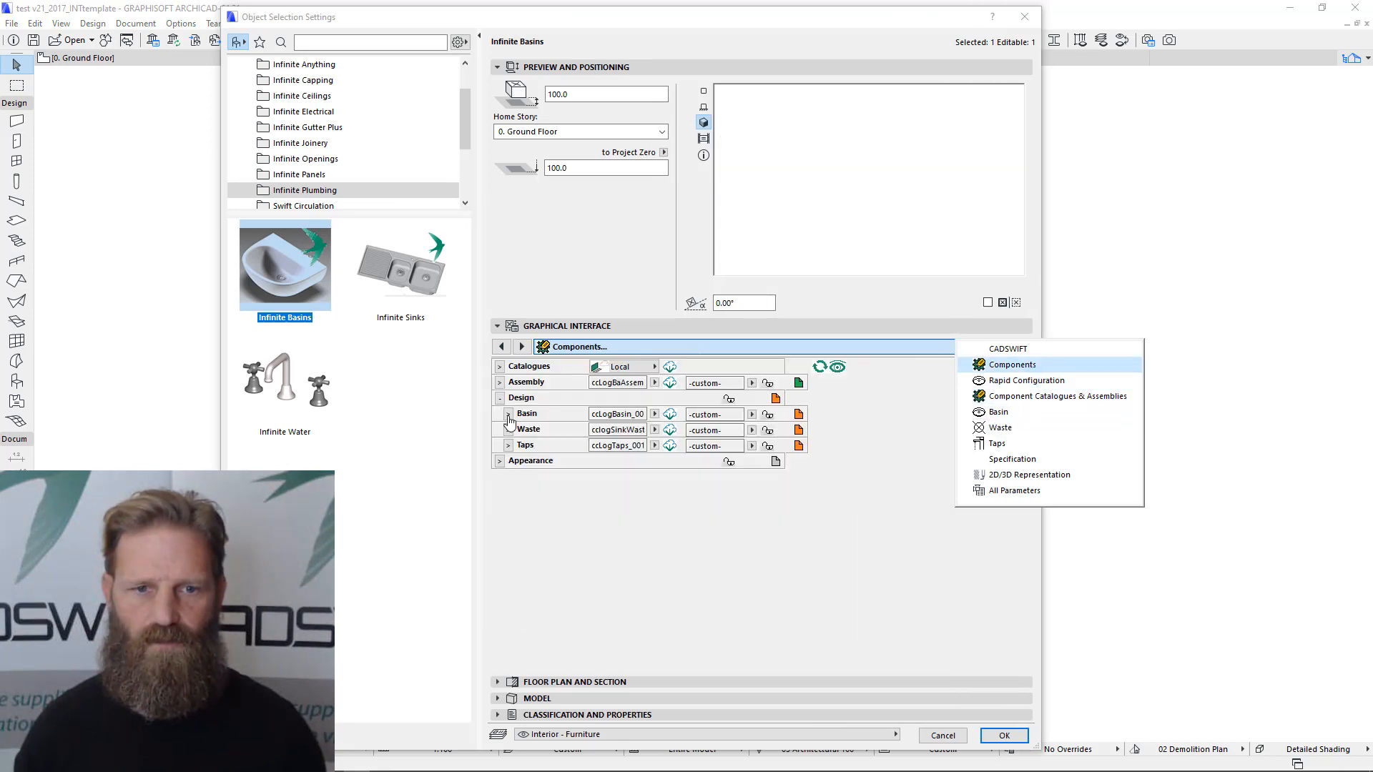
click(508, 414)
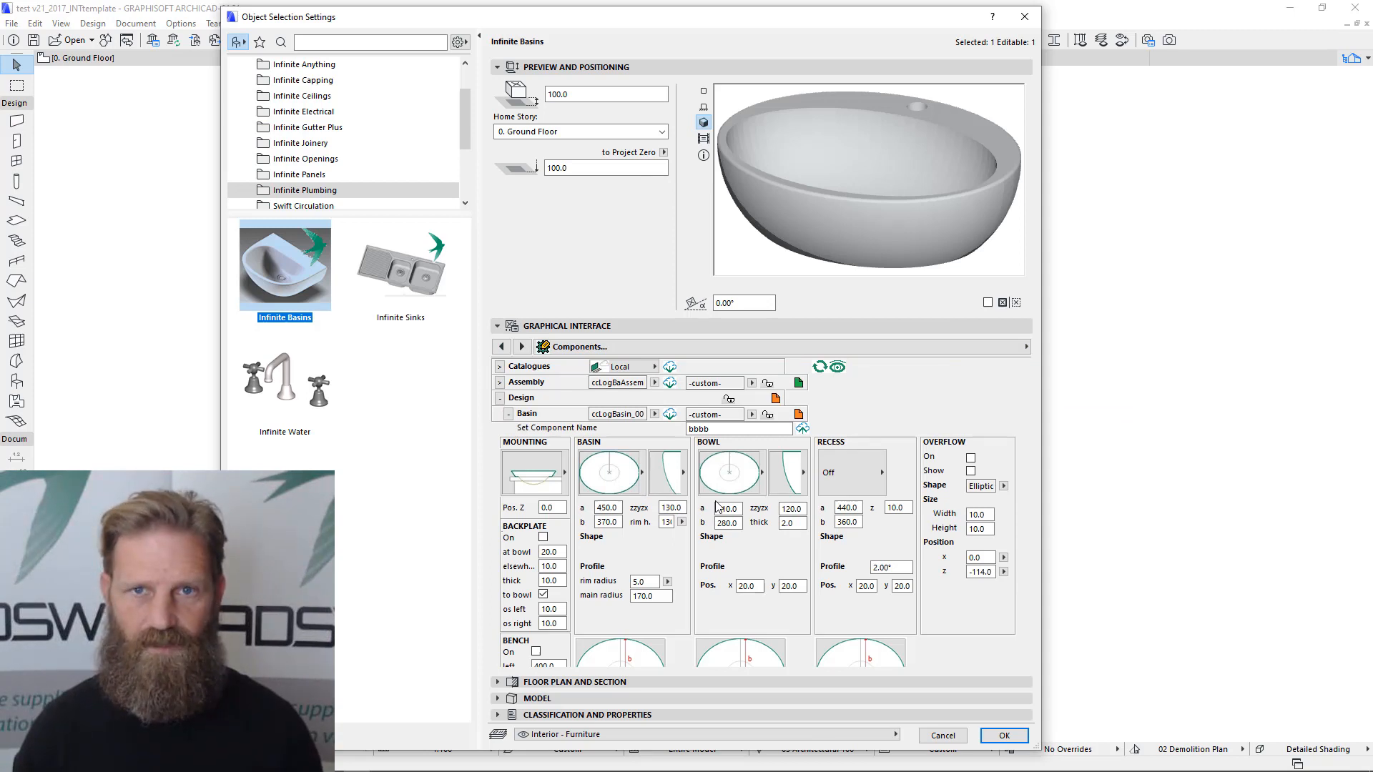
- Look through the mounting and shape options in the Basin component's detailed parameters
click(543, 476)
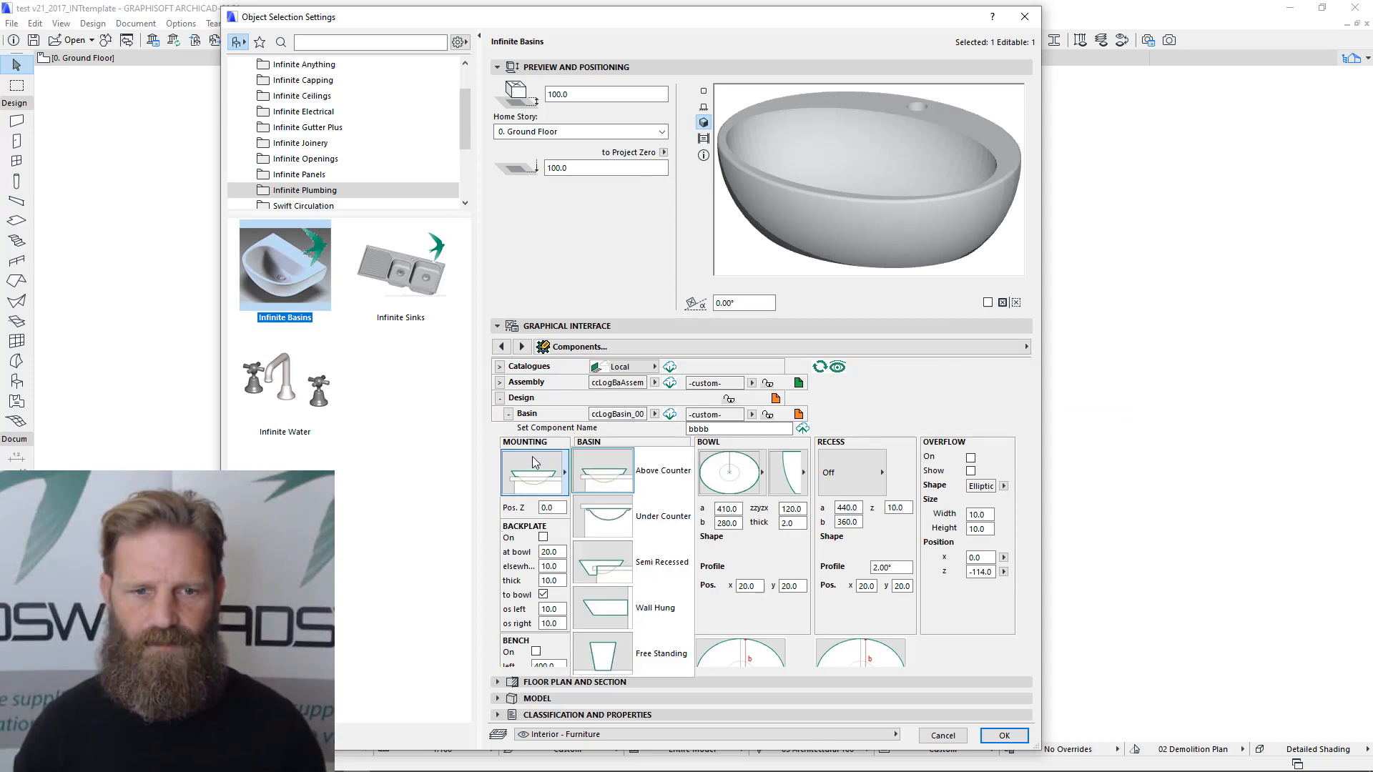
click(535, 461)
click(611, 474)
click(631, 492)
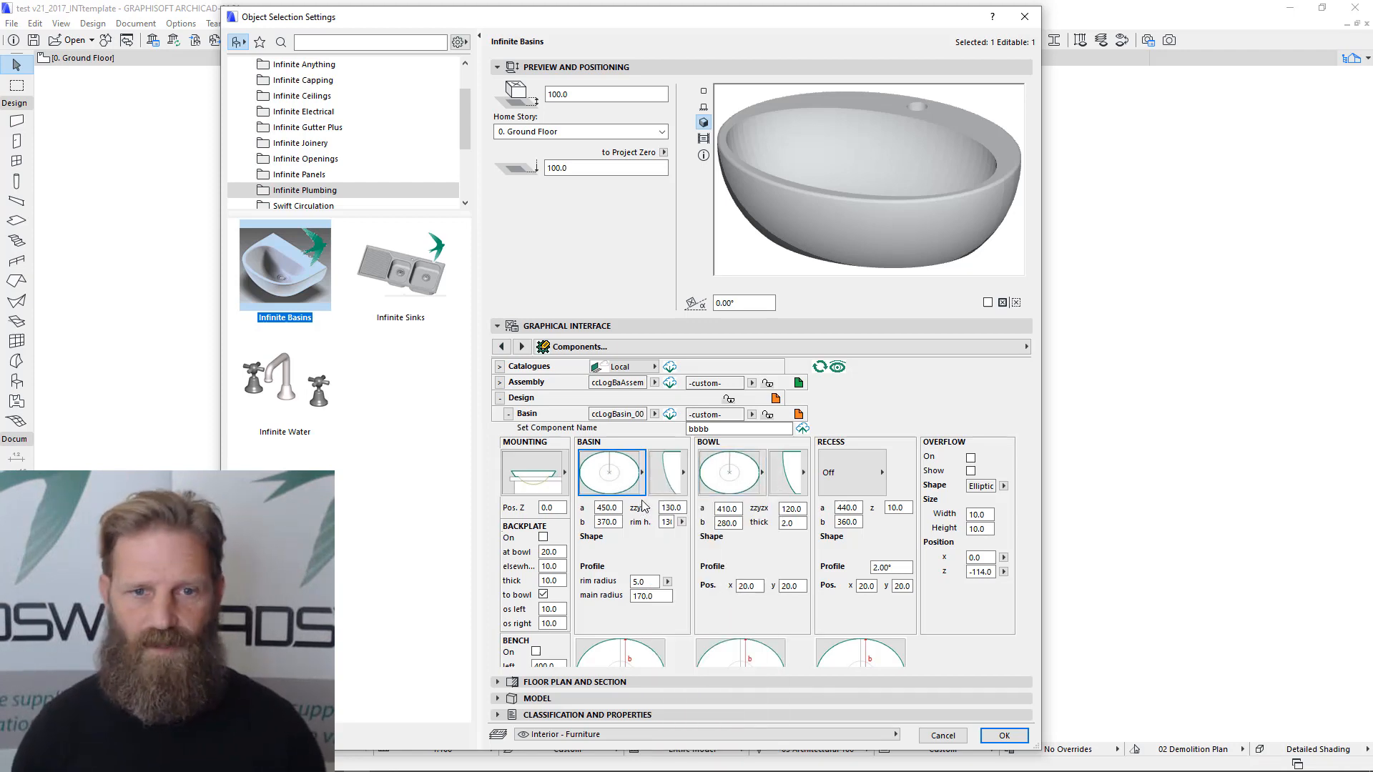
- Go to the Rapid Configuration page and show presets for the basin, waste and tap holes
click(523, 347)
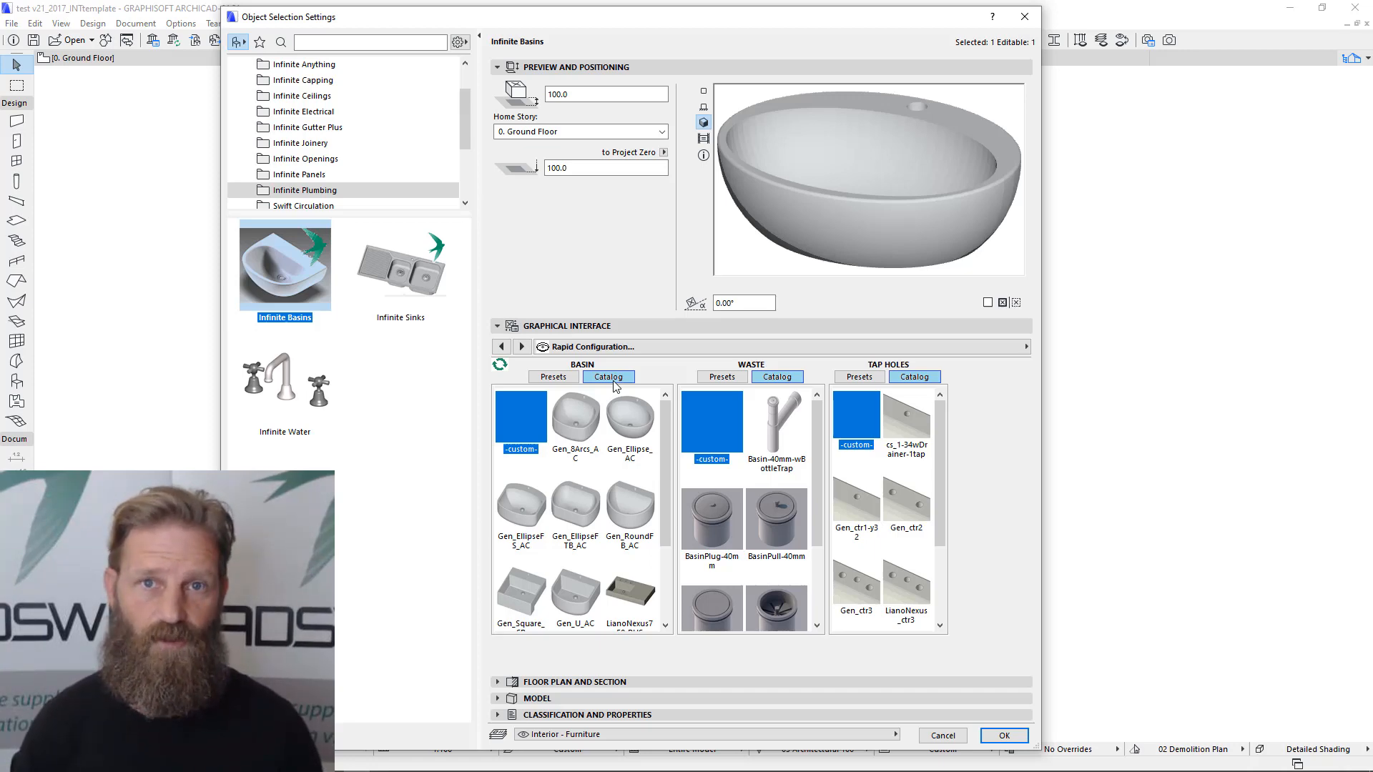
click(554, 378)
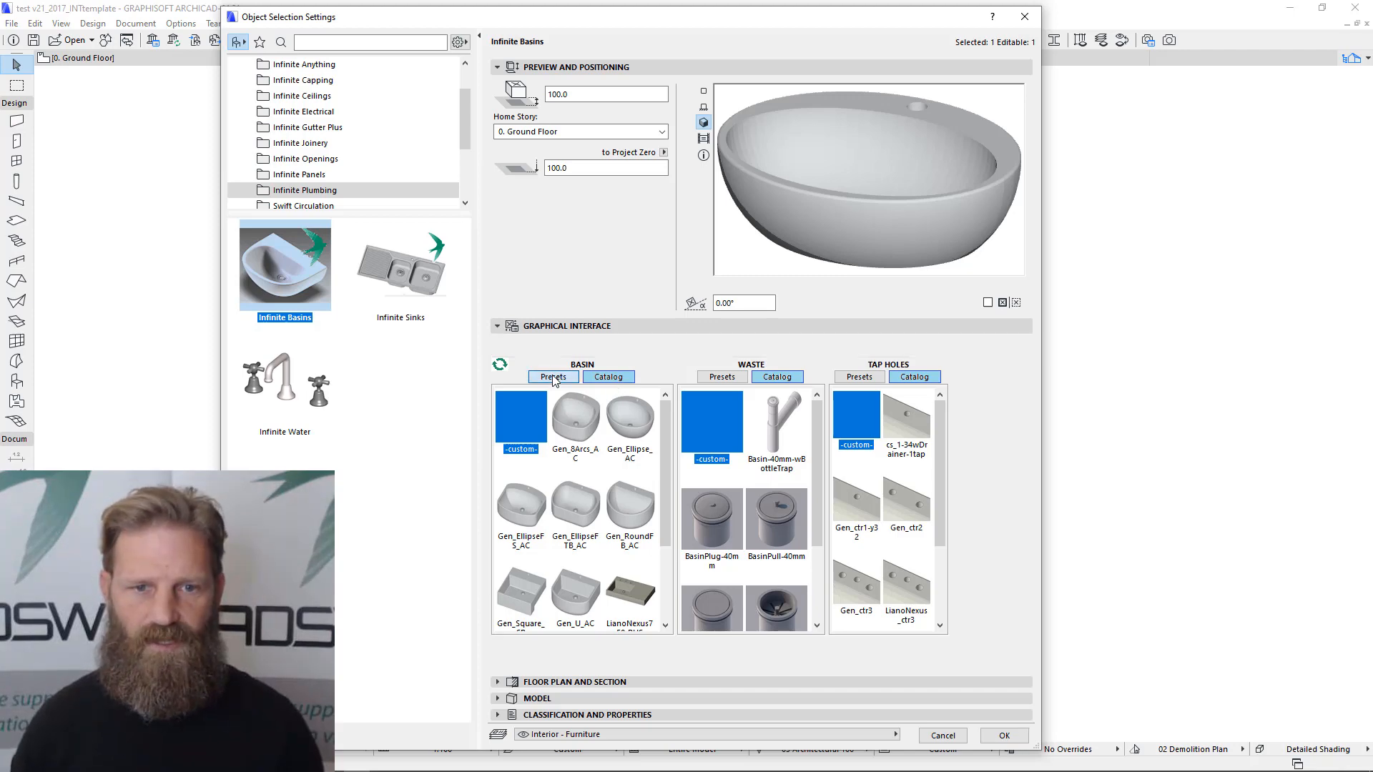
click(721, 378)
click(866, 378)
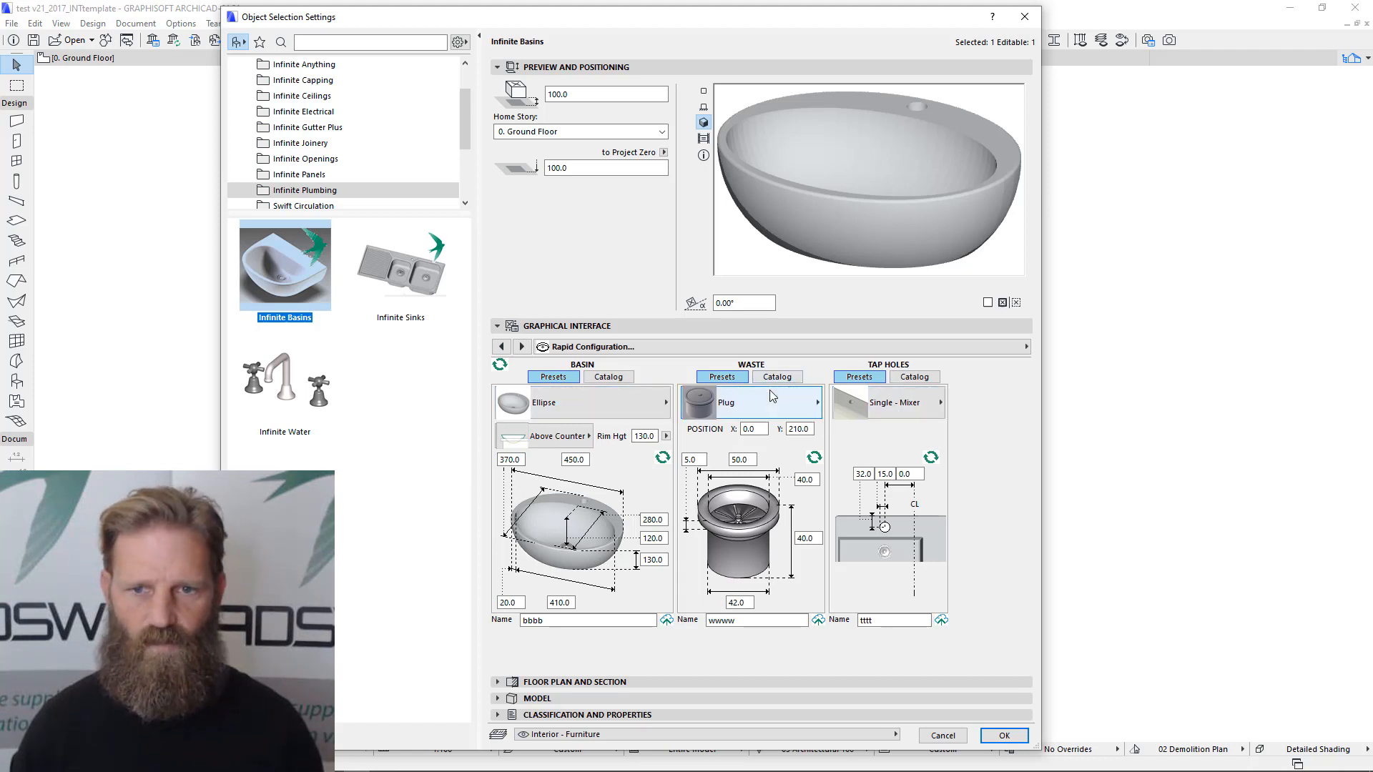
- Review the available basin shape presets, mounting types and the rim height setting
click(612, 409)
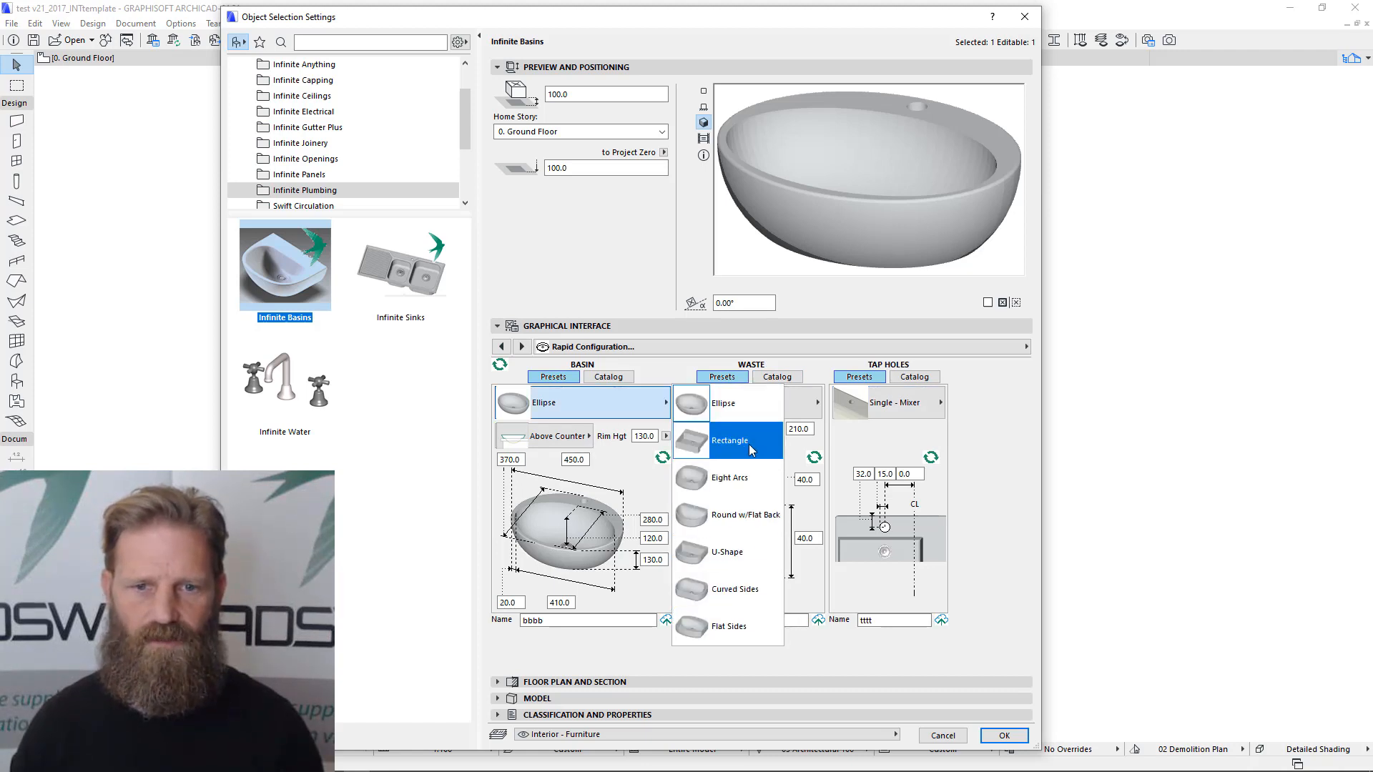
click(531, 575)
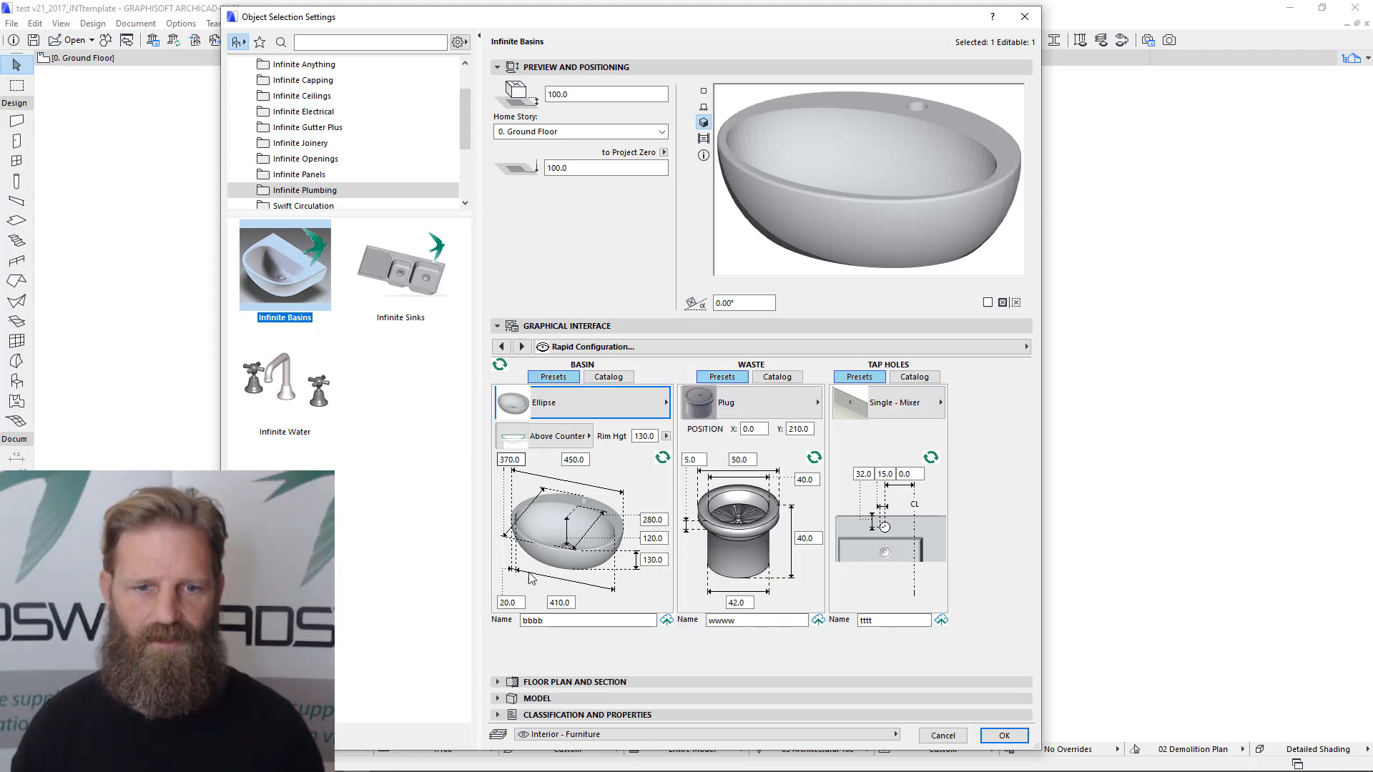
click(563, 439)
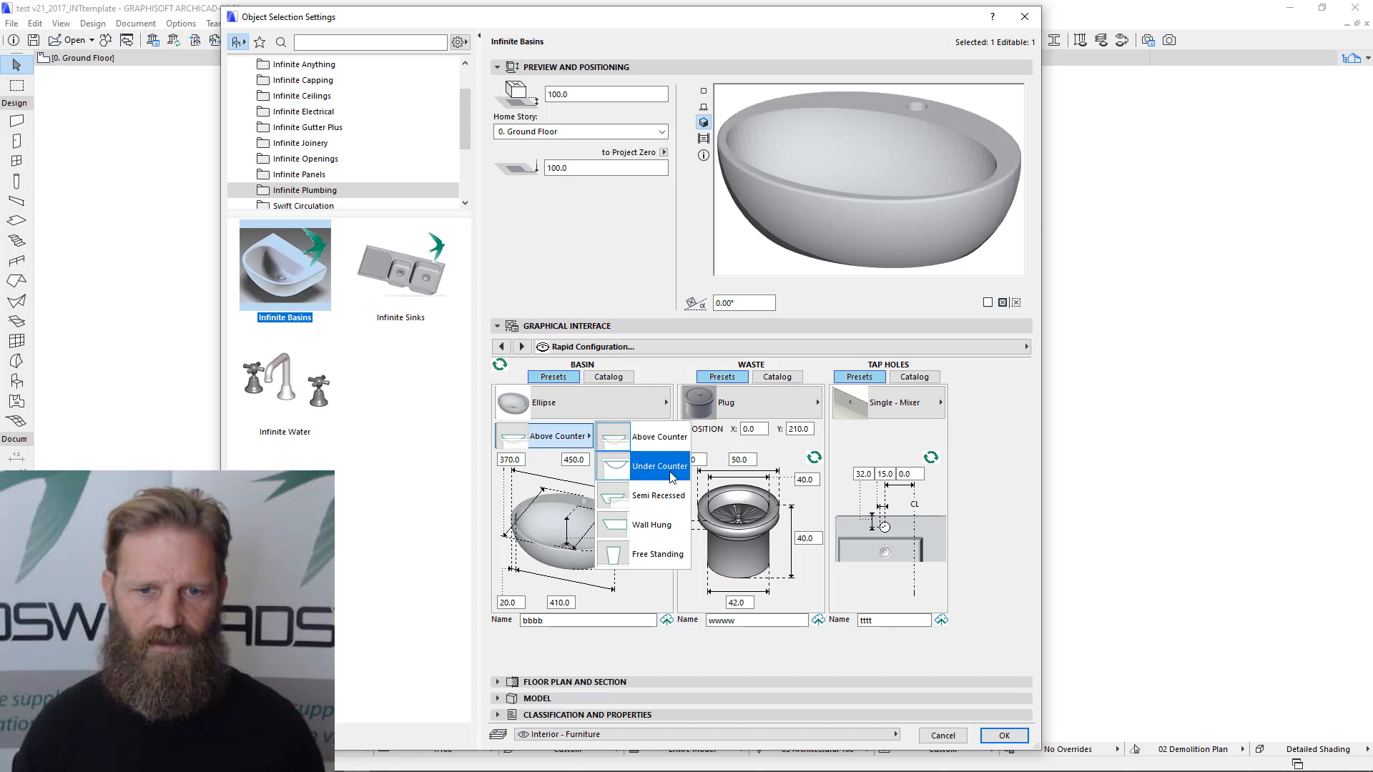
click(569, 445)
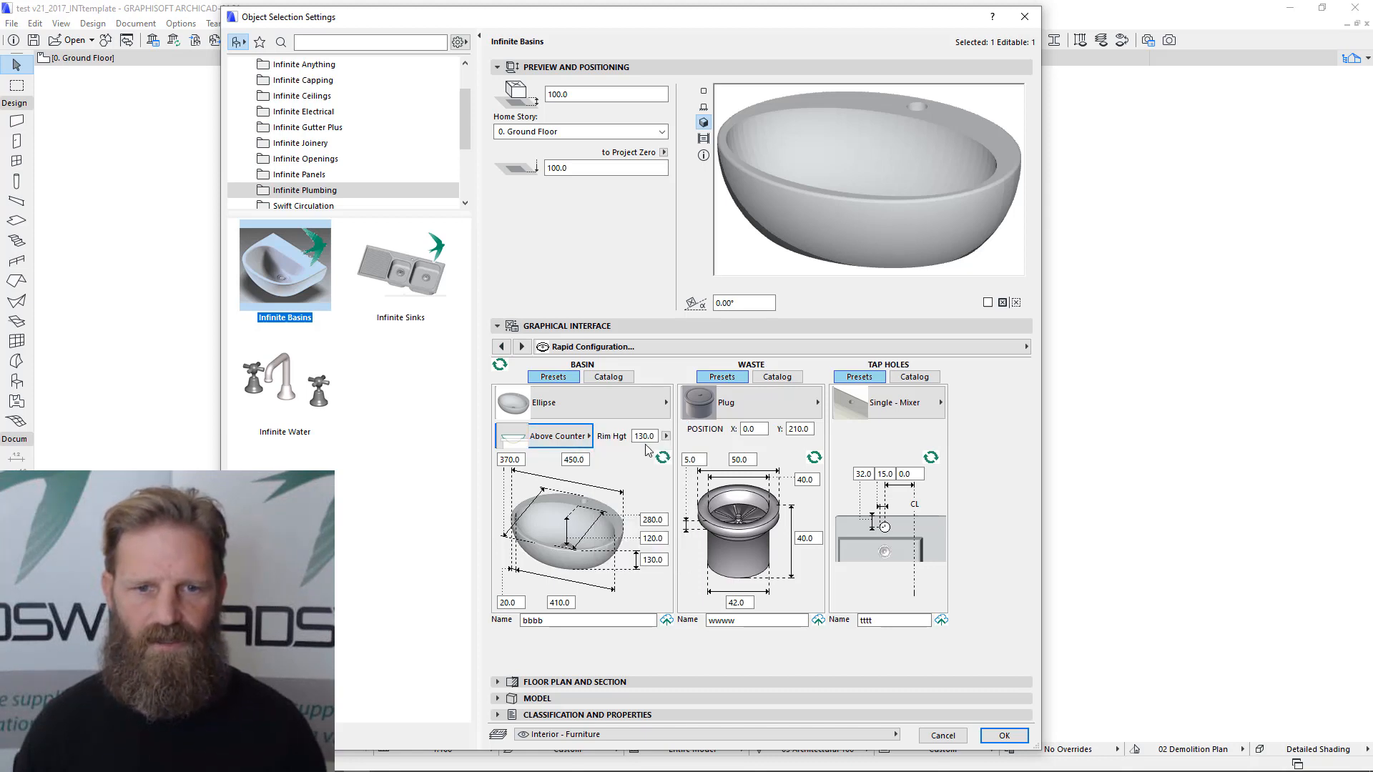
click(654, 437)
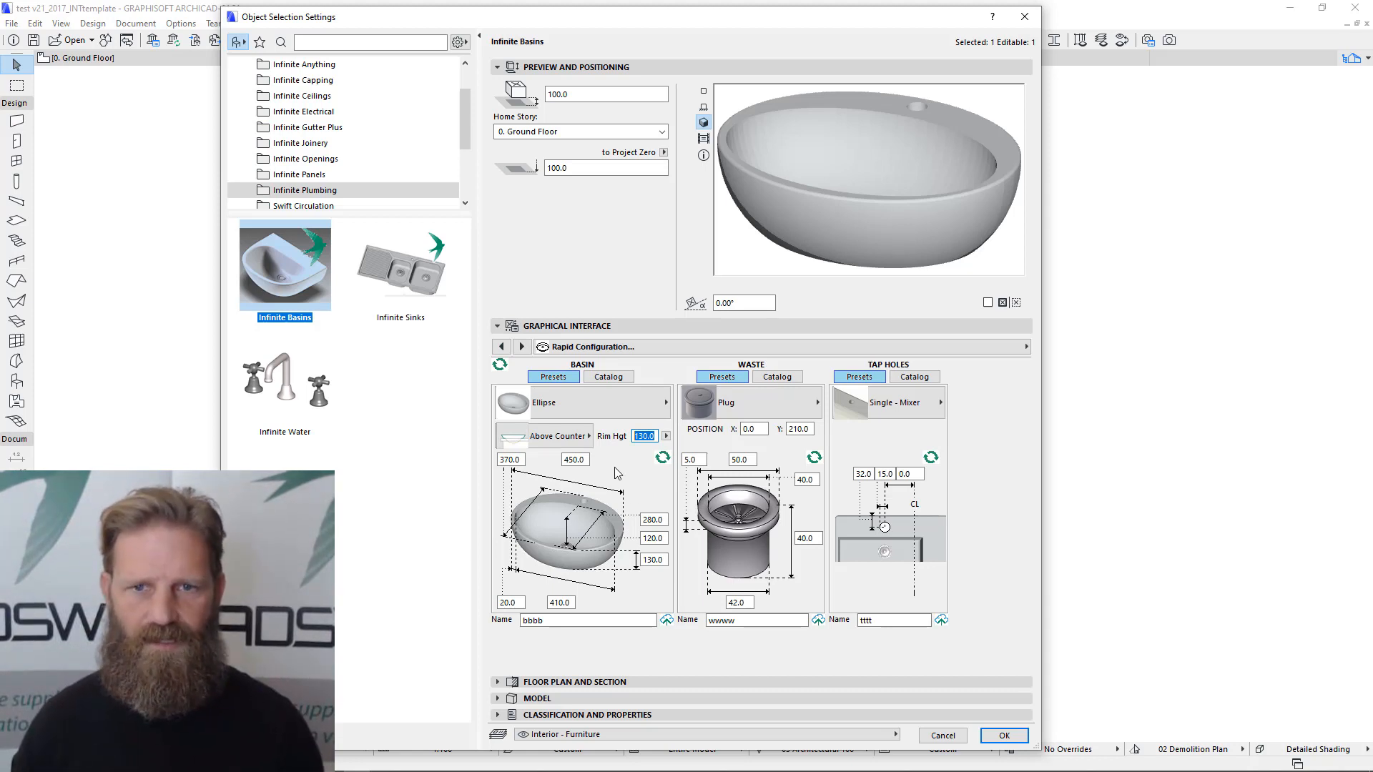
- Try a basin width of 650 and a bowl width of 610, and reset the basin to the Ellipse preset's default dimensions
double_click(575, 460)
text(650)
key(Return)
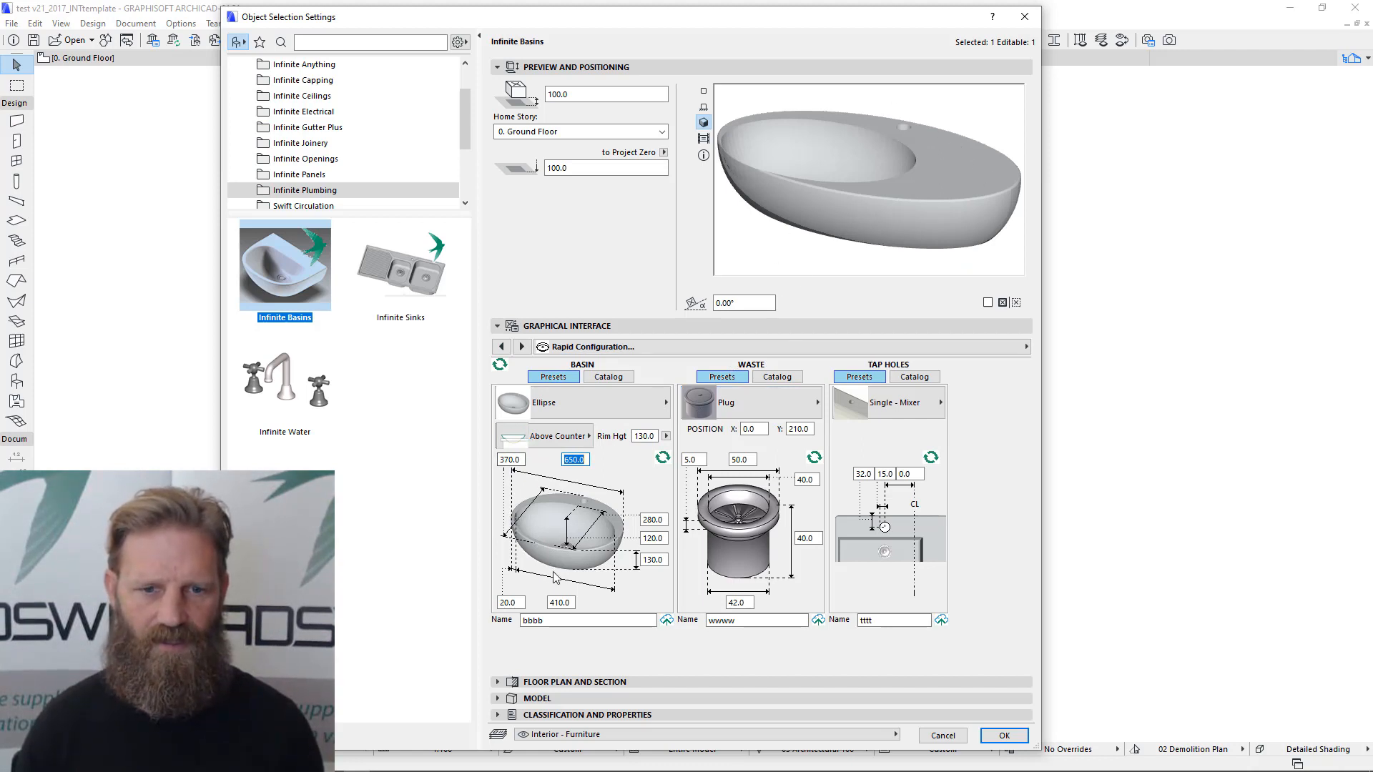
drag(553, 603, 544, 604)
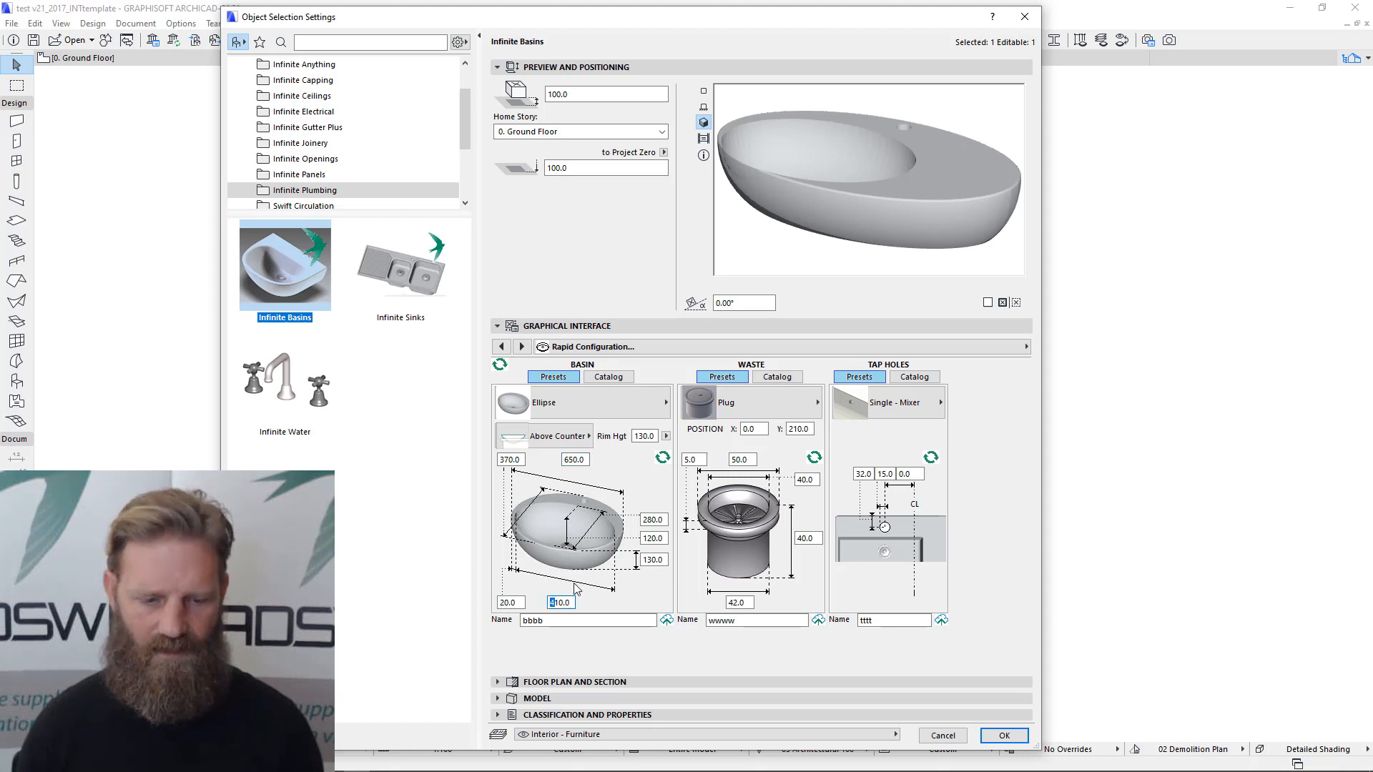
text(6)
key(Return)
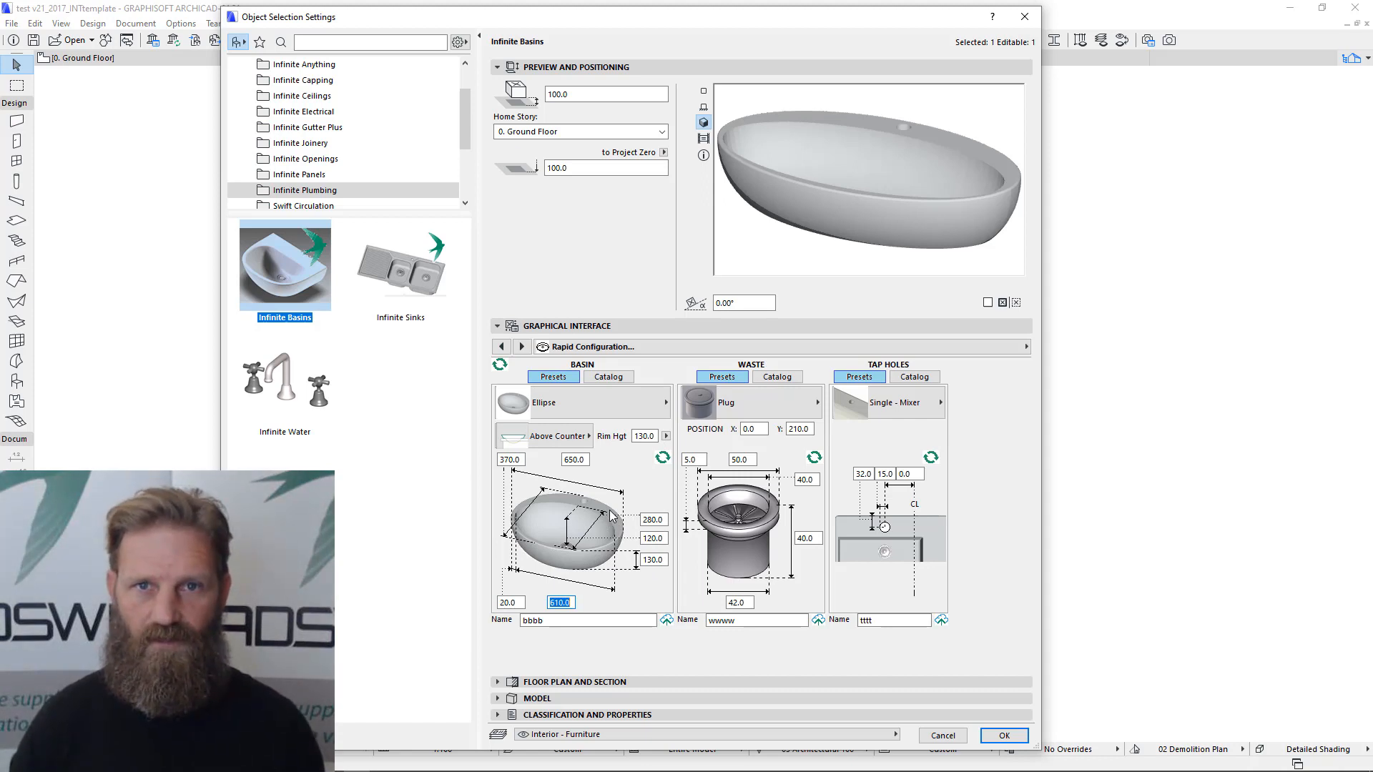
click(663, 458)
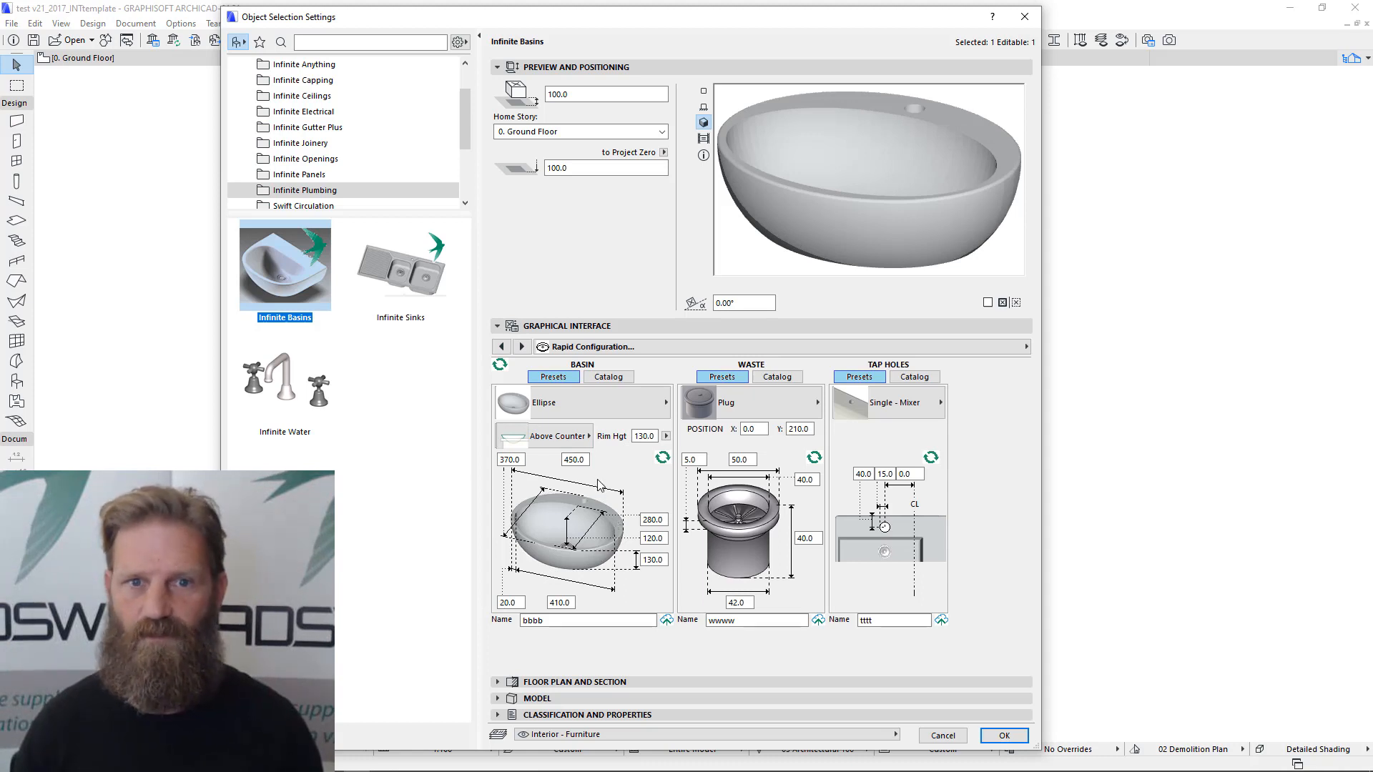
- Change the basin shape to U-Shape and load that preset's default dimensions
click(573, 407)
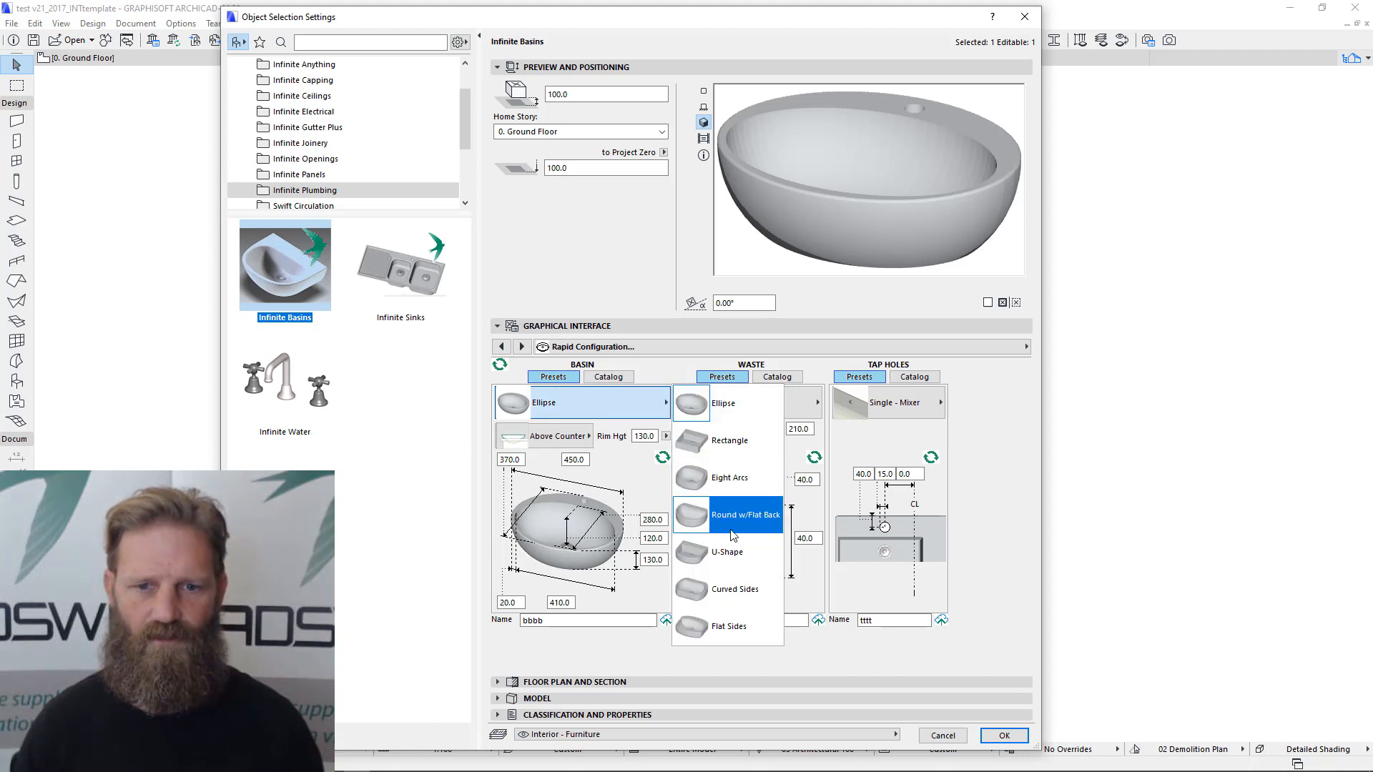
click(731, 555)
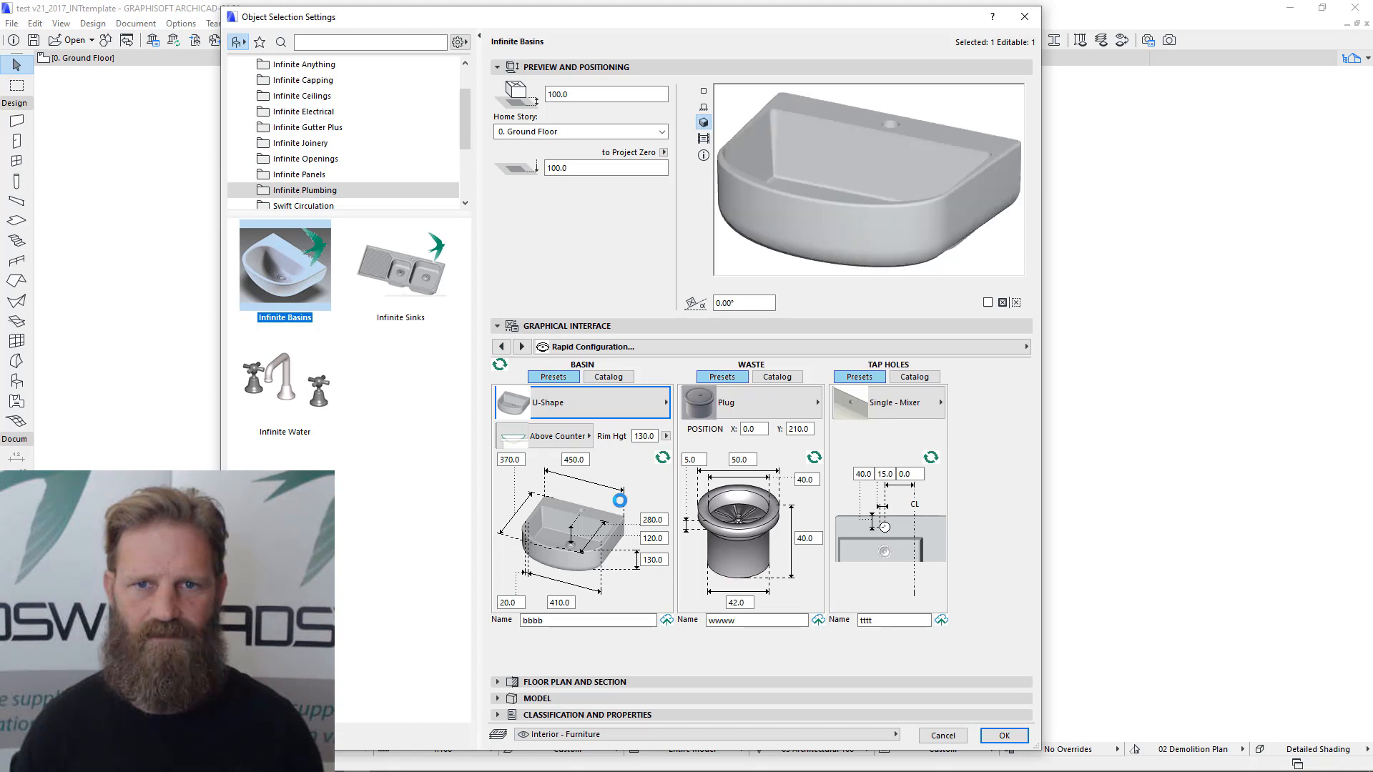
click(663, 458)
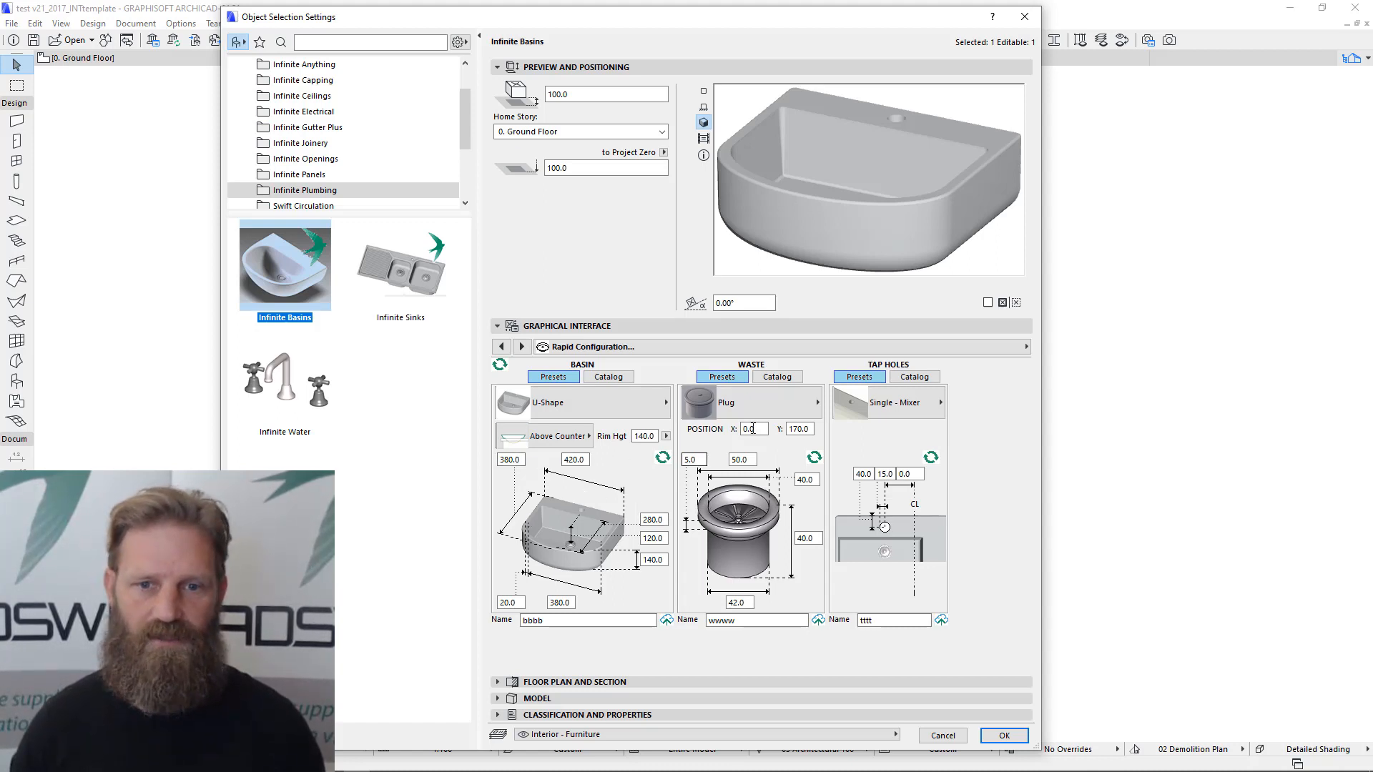
- Set the waste preset to Pull Up and the tap holes to Triple - Spout w/Taps
click(758, 406)
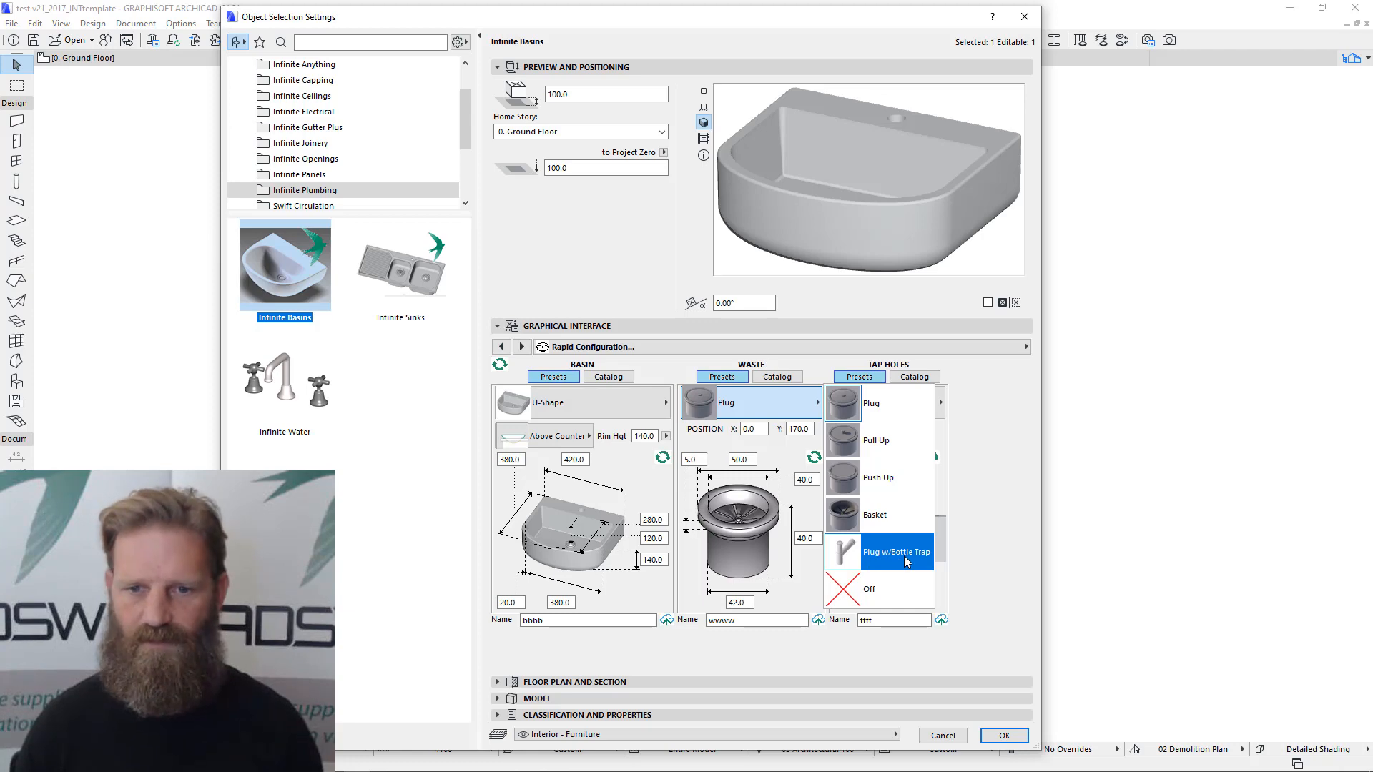
click(871, 439)
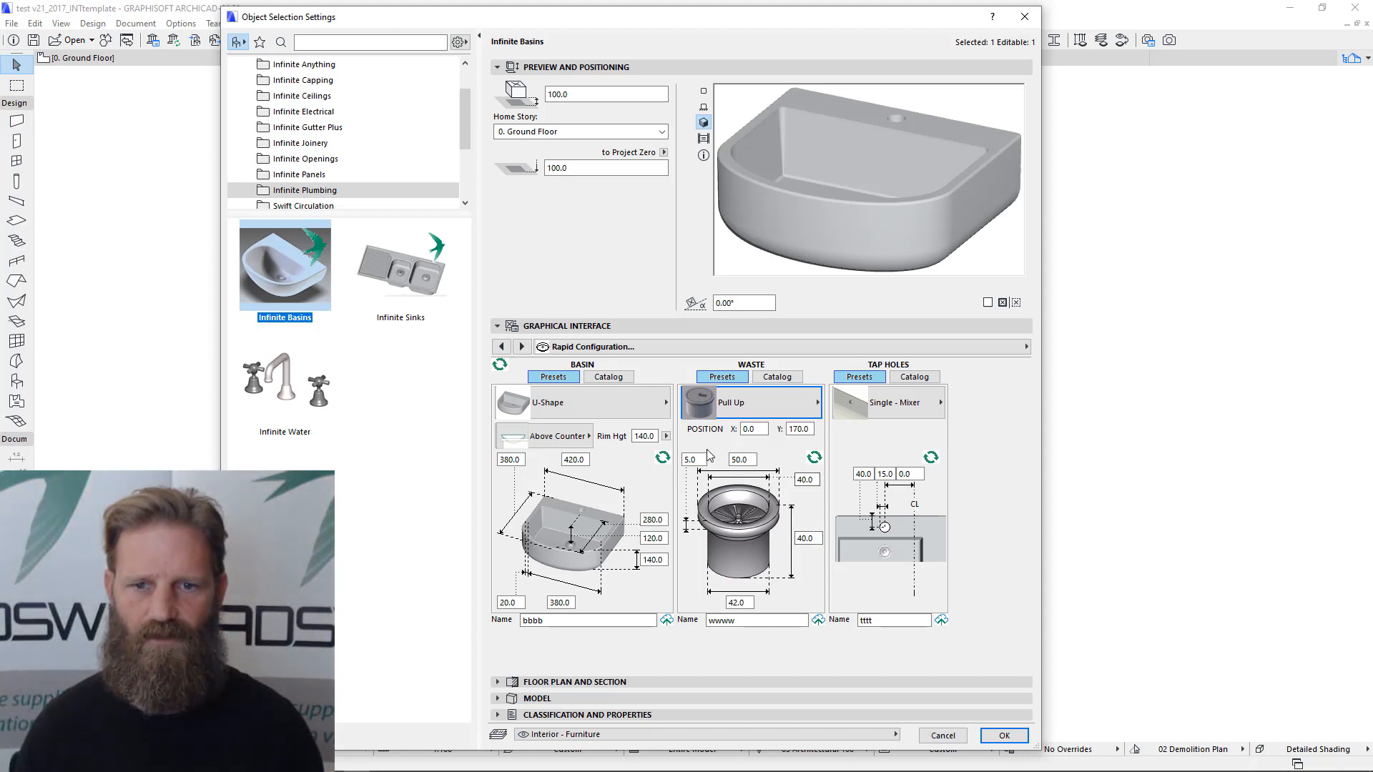
click(748, 429)
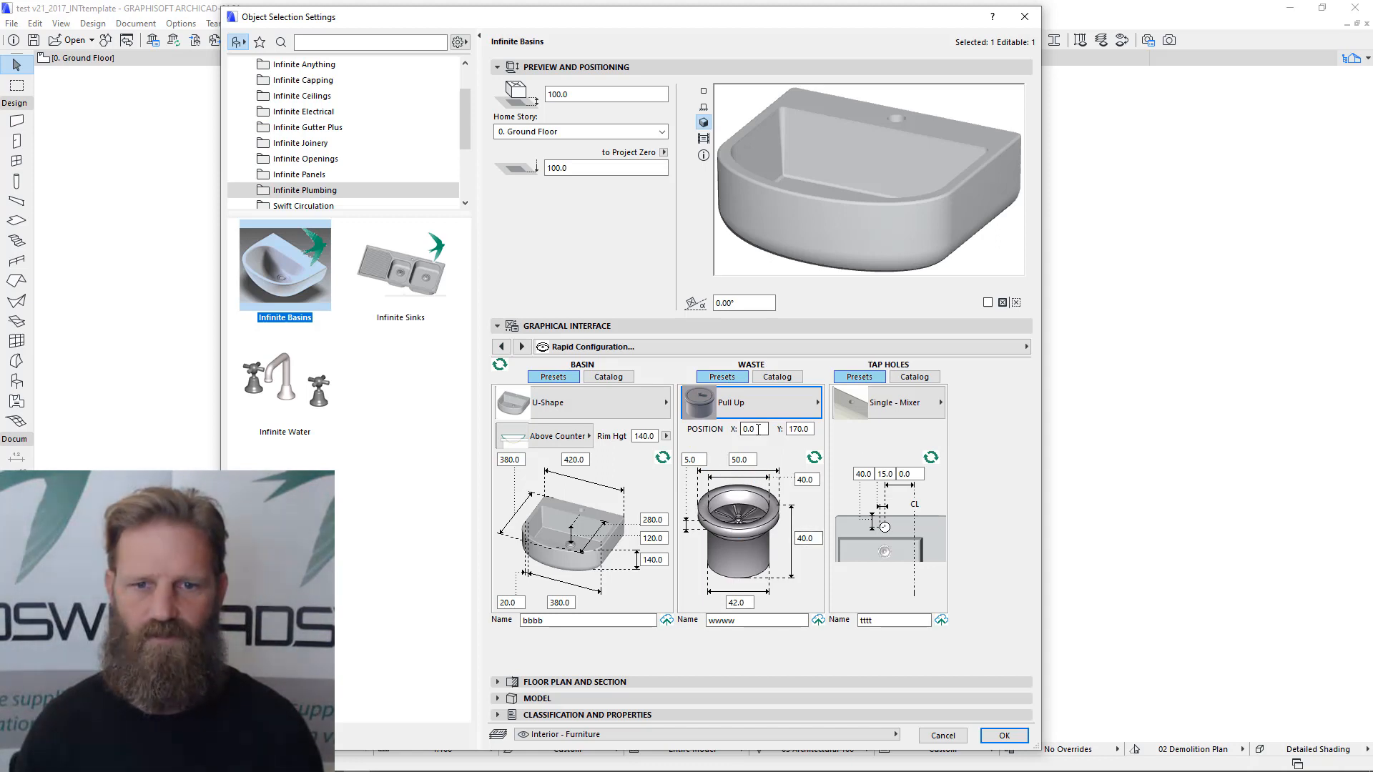
click(811, 429)
click(898, 408)
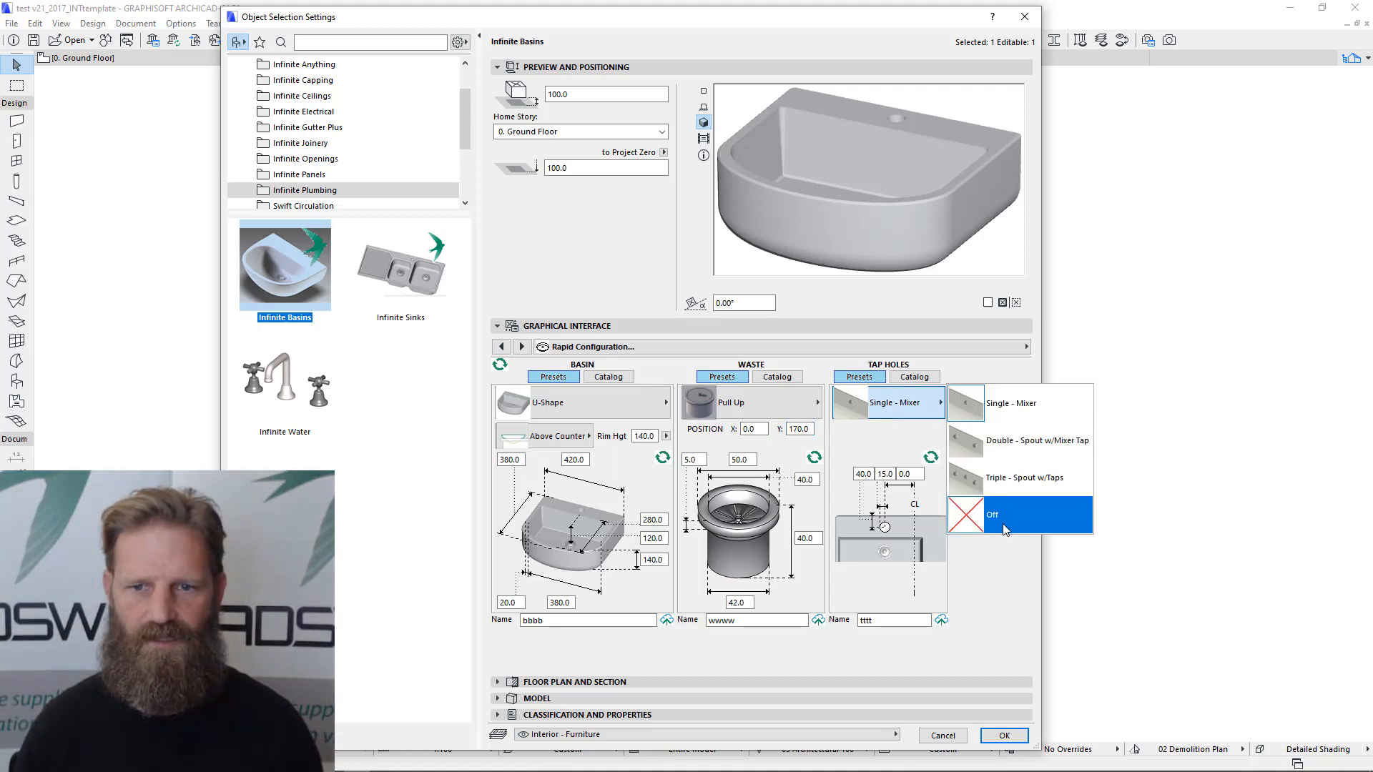
click(1016, 477)
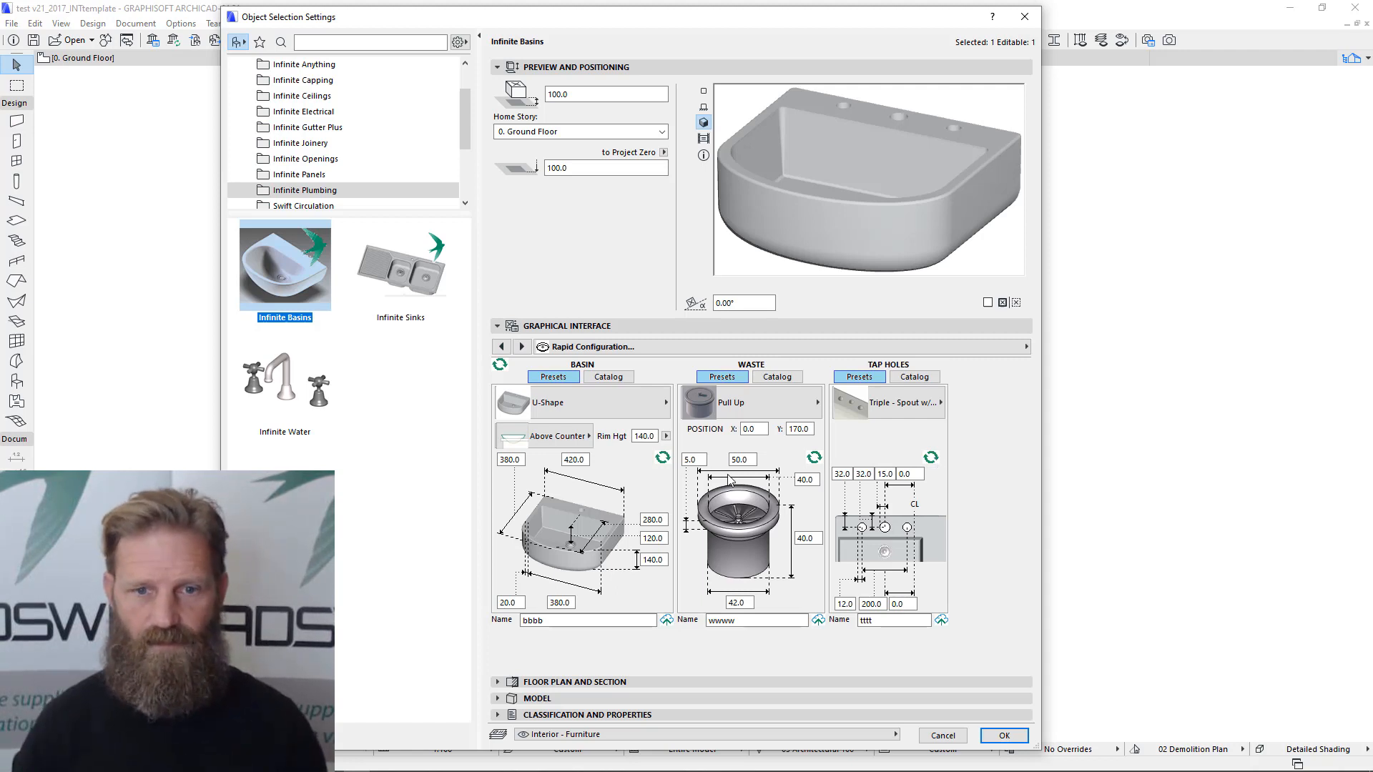
- Change the basin shape to Eight Arcs and load that preset's default dimensions
click(601, 413)
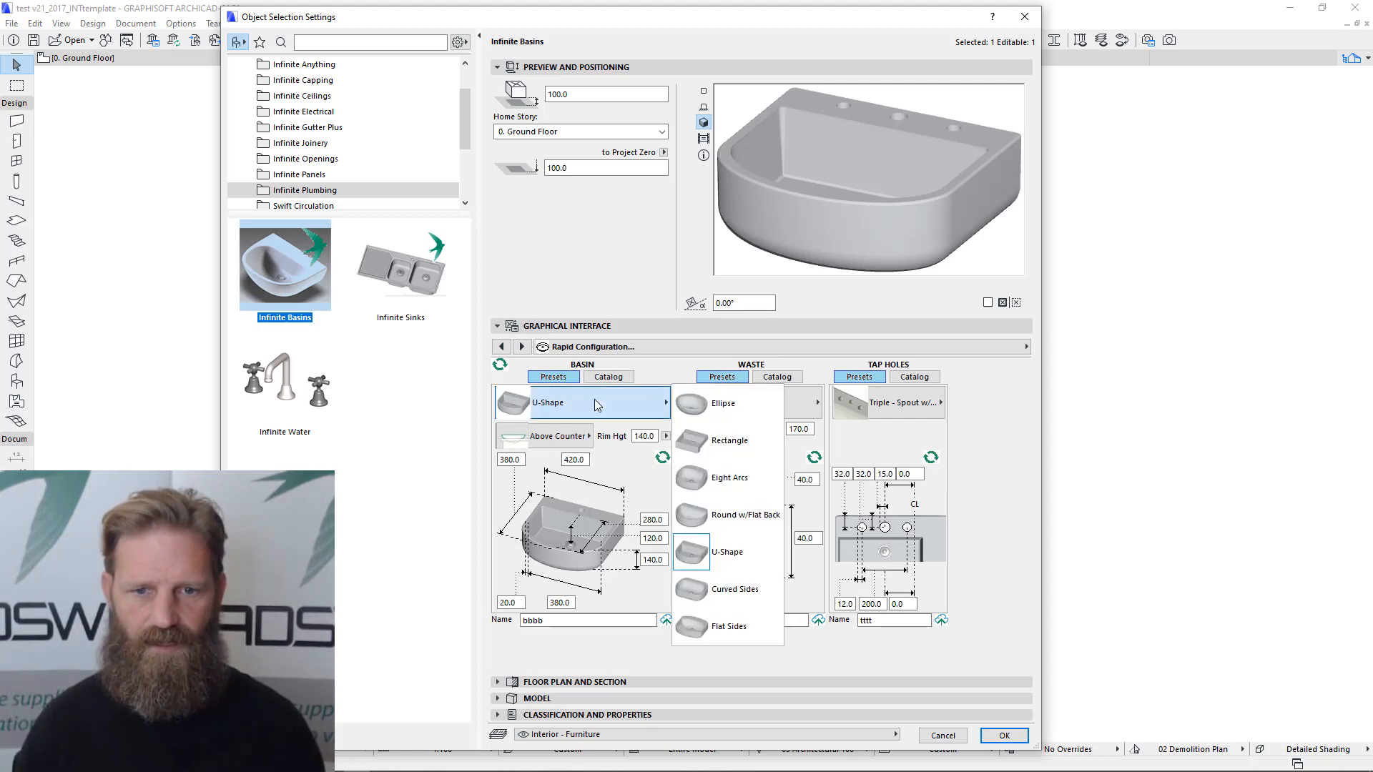
click(731, 479)
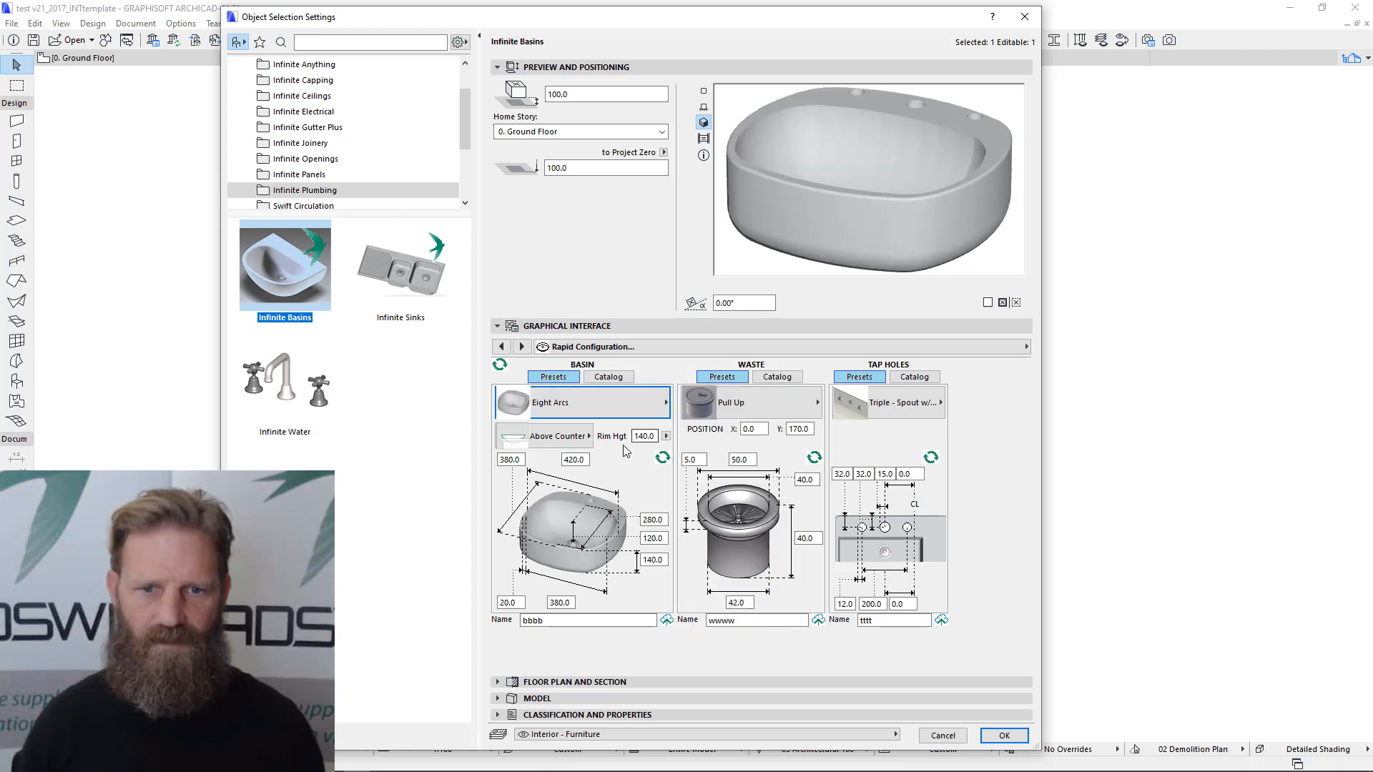
click(662, 458)
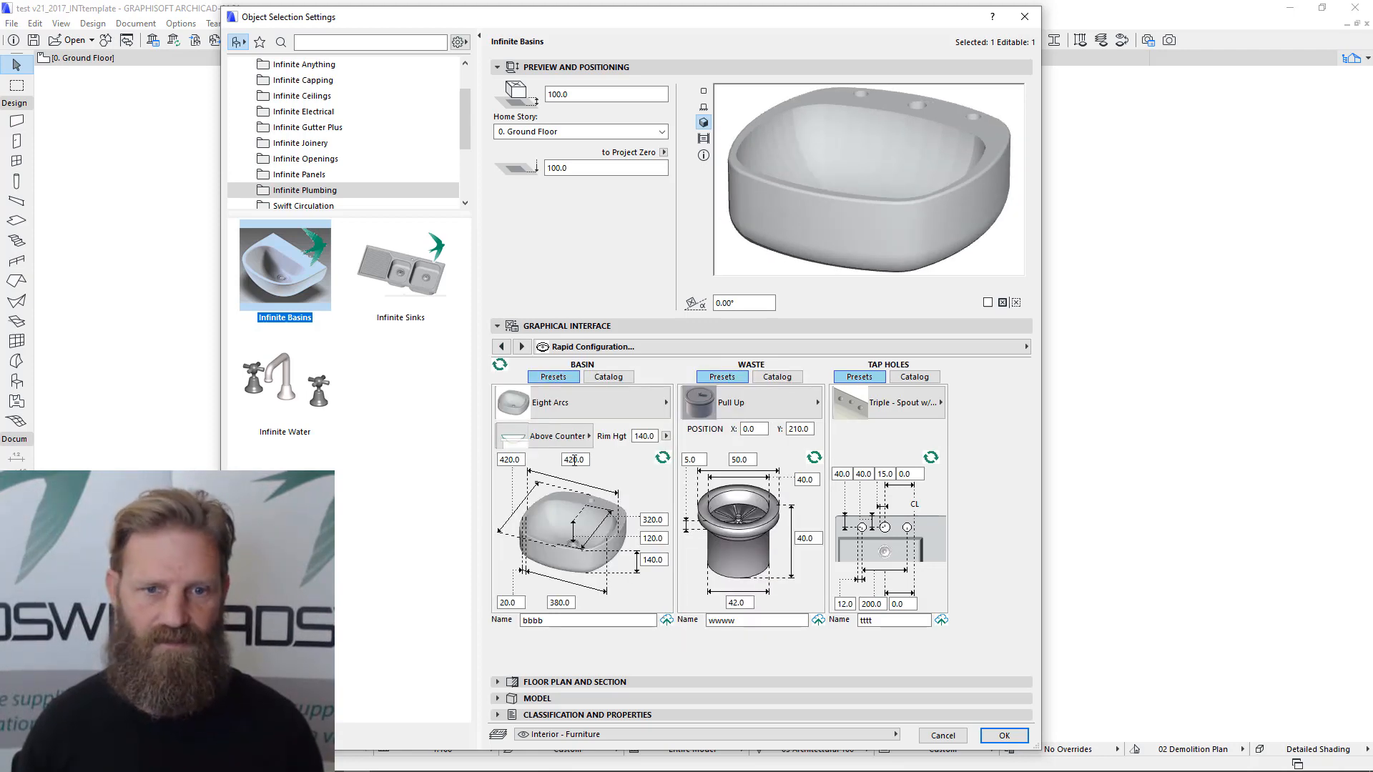
- Set the basin to 620 wide and 80 high, with a bowl 320 wide and 60 deep
drag(575, 460, 559, 460)
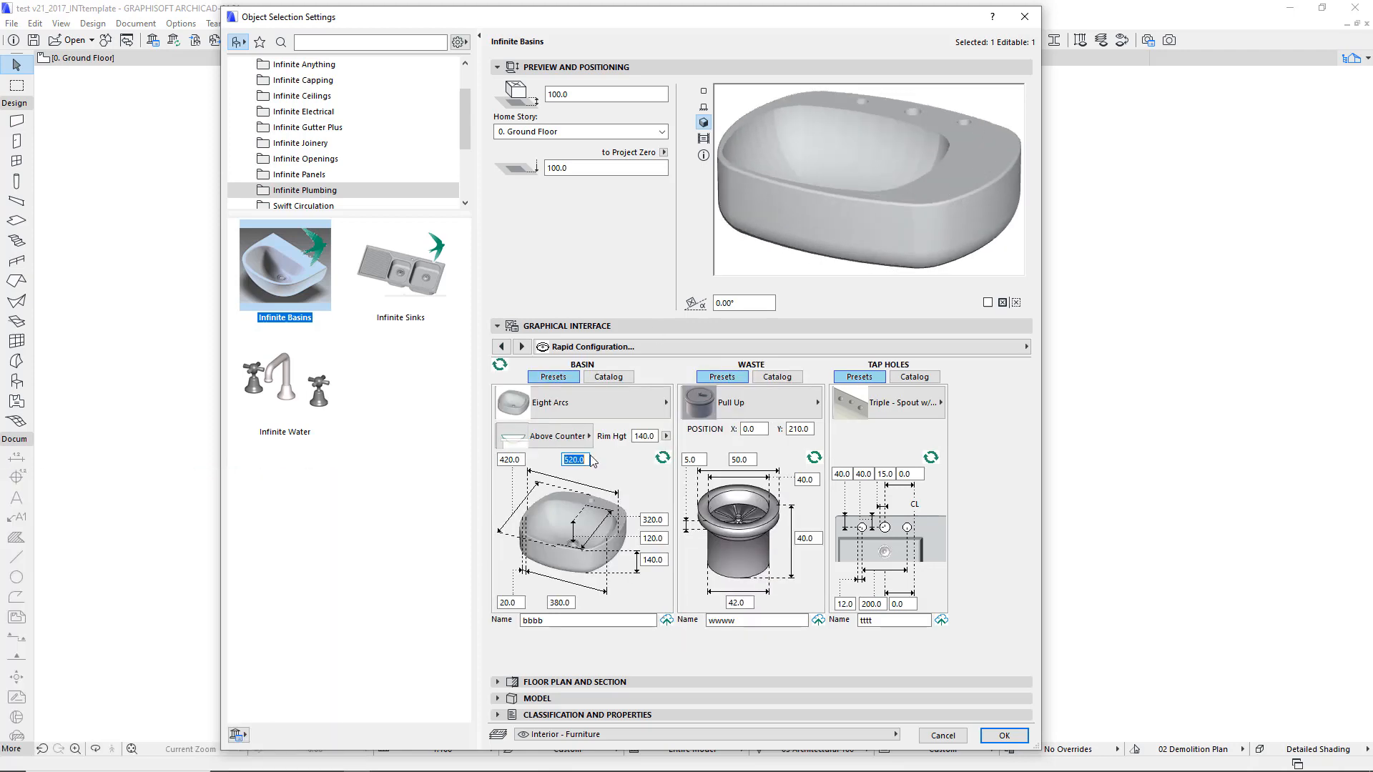
text(620)
key(Tab)
key(Tab)
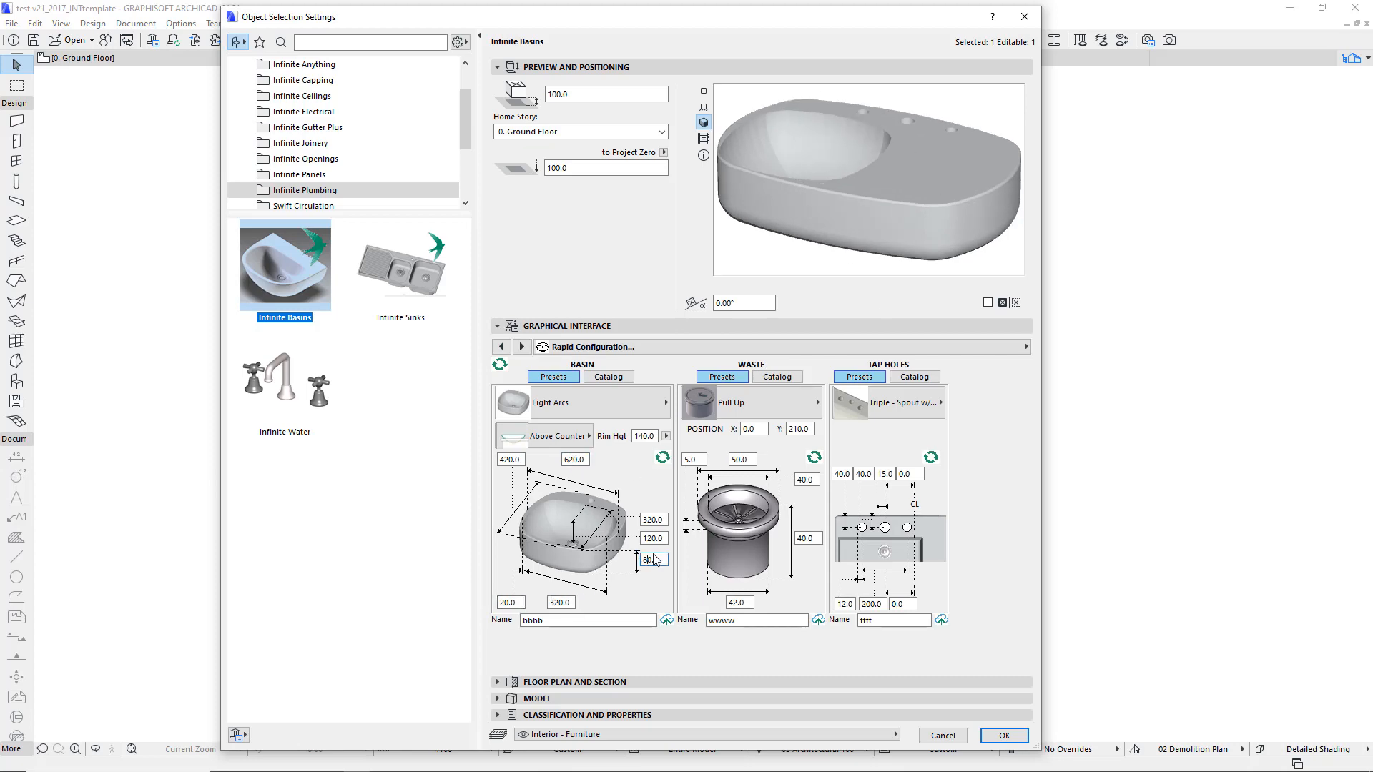
text(80)
key(Tab)
text(60)
key(Tab)
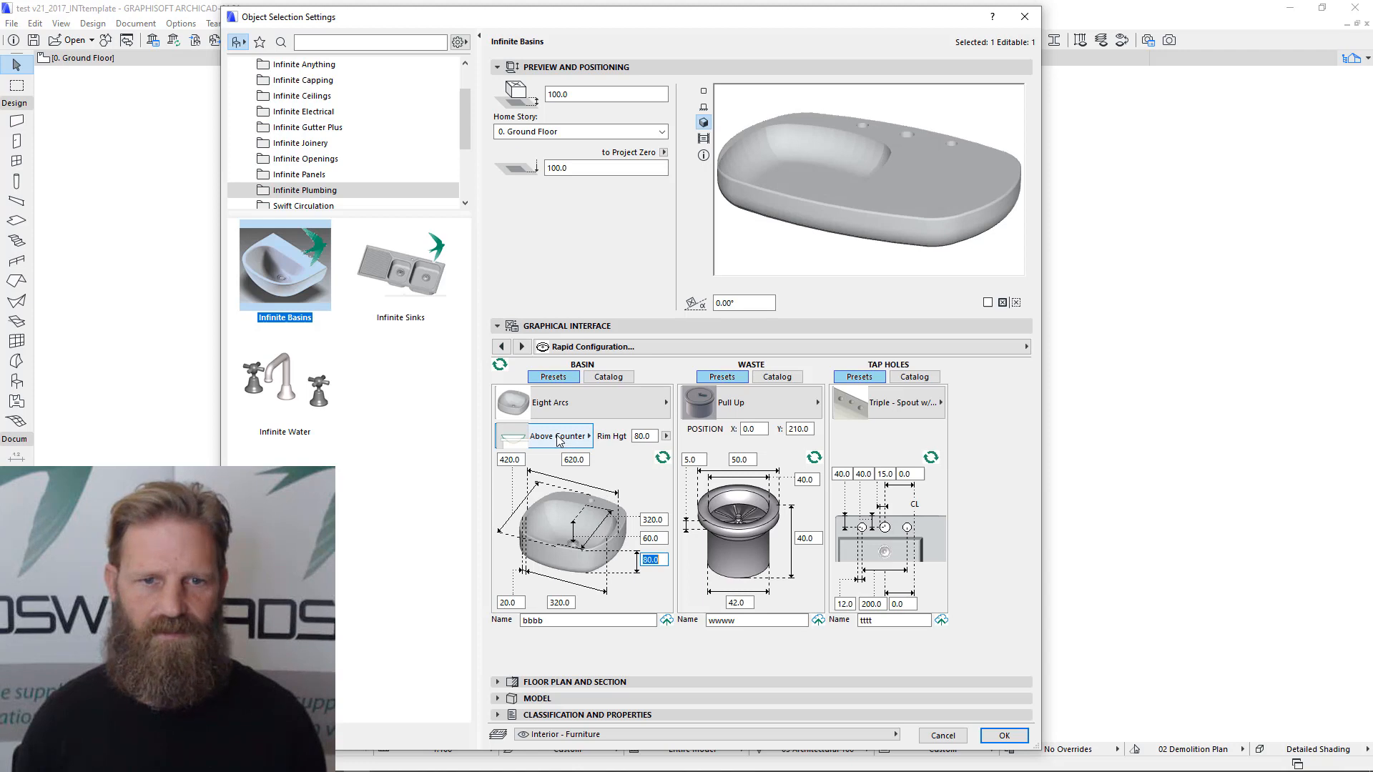
- Set the basin mounting to Semi Recessed with a 20 rim height and apply the object settings
click(560, 439)
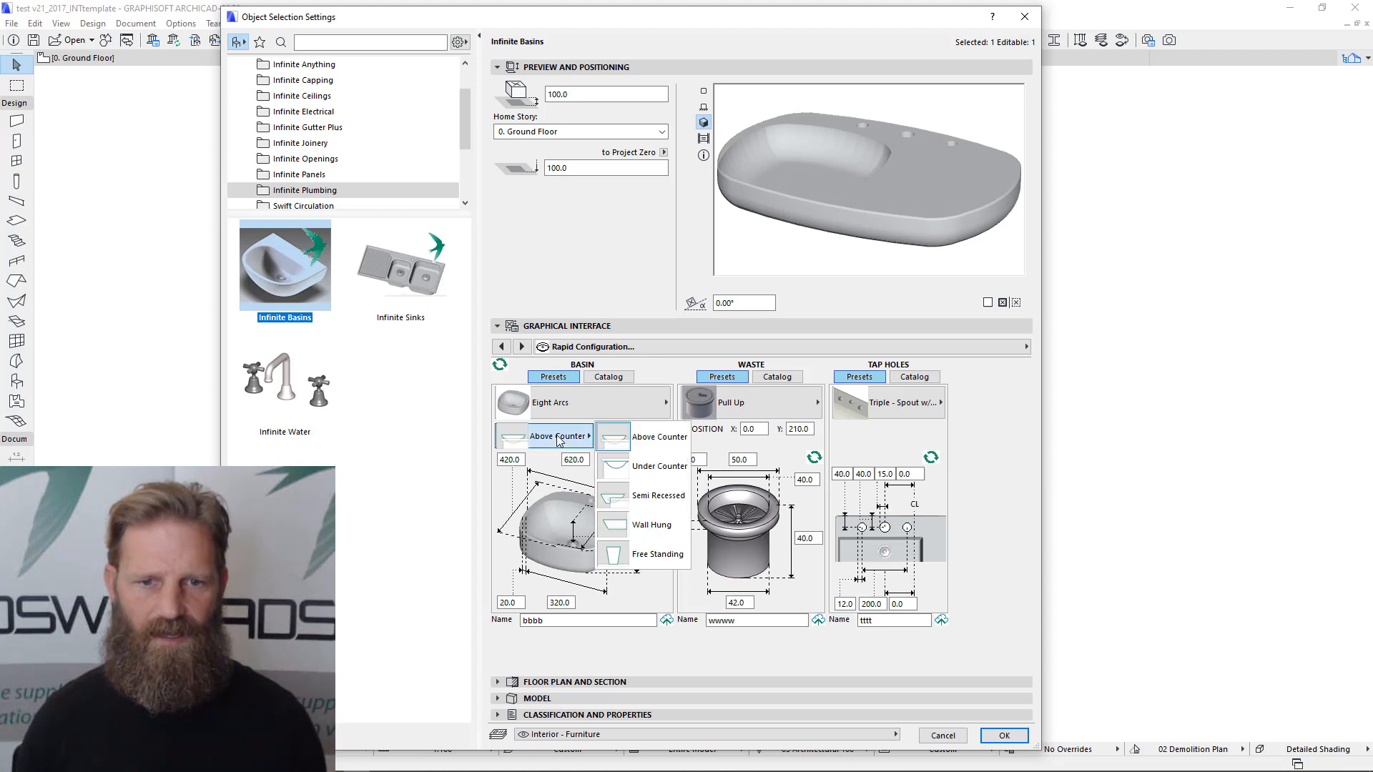
click(659, 497)
click(649, 429)
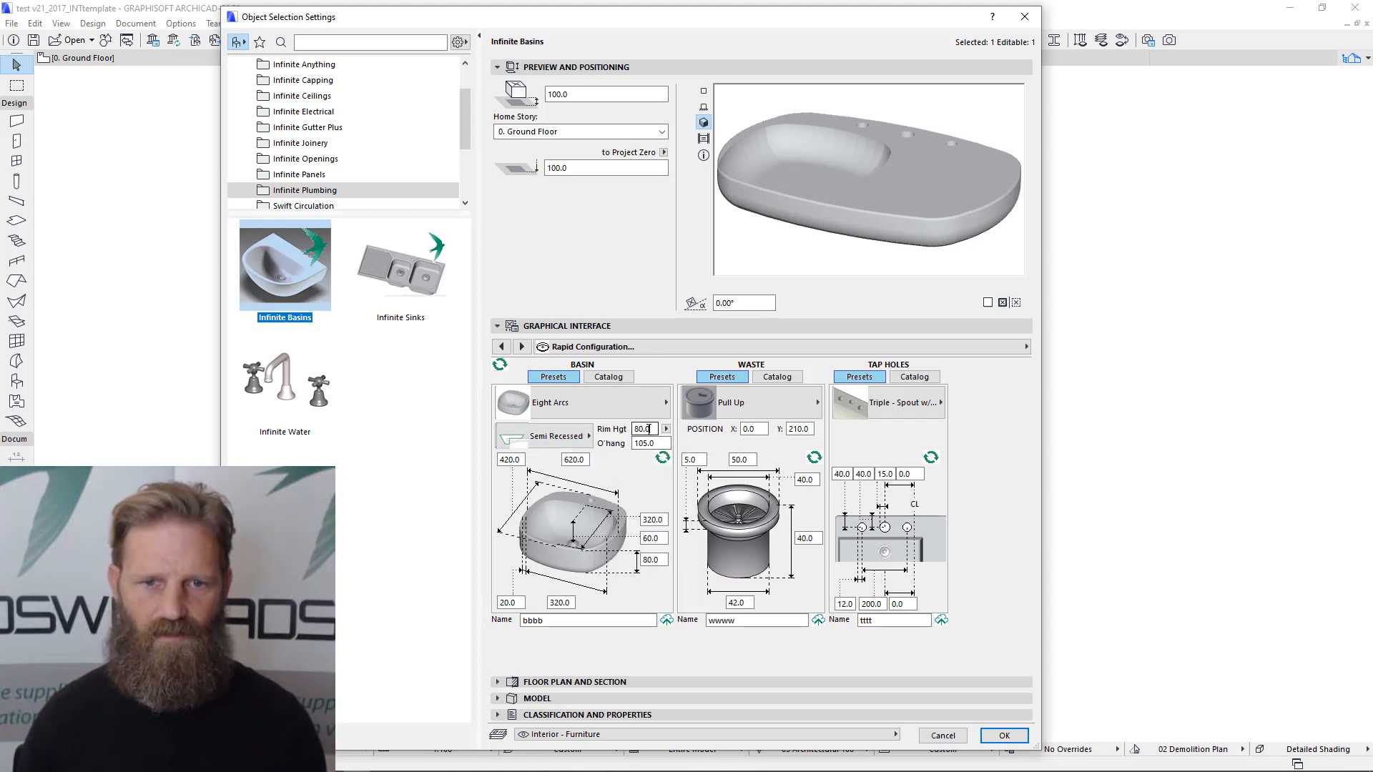
click(651, 560)
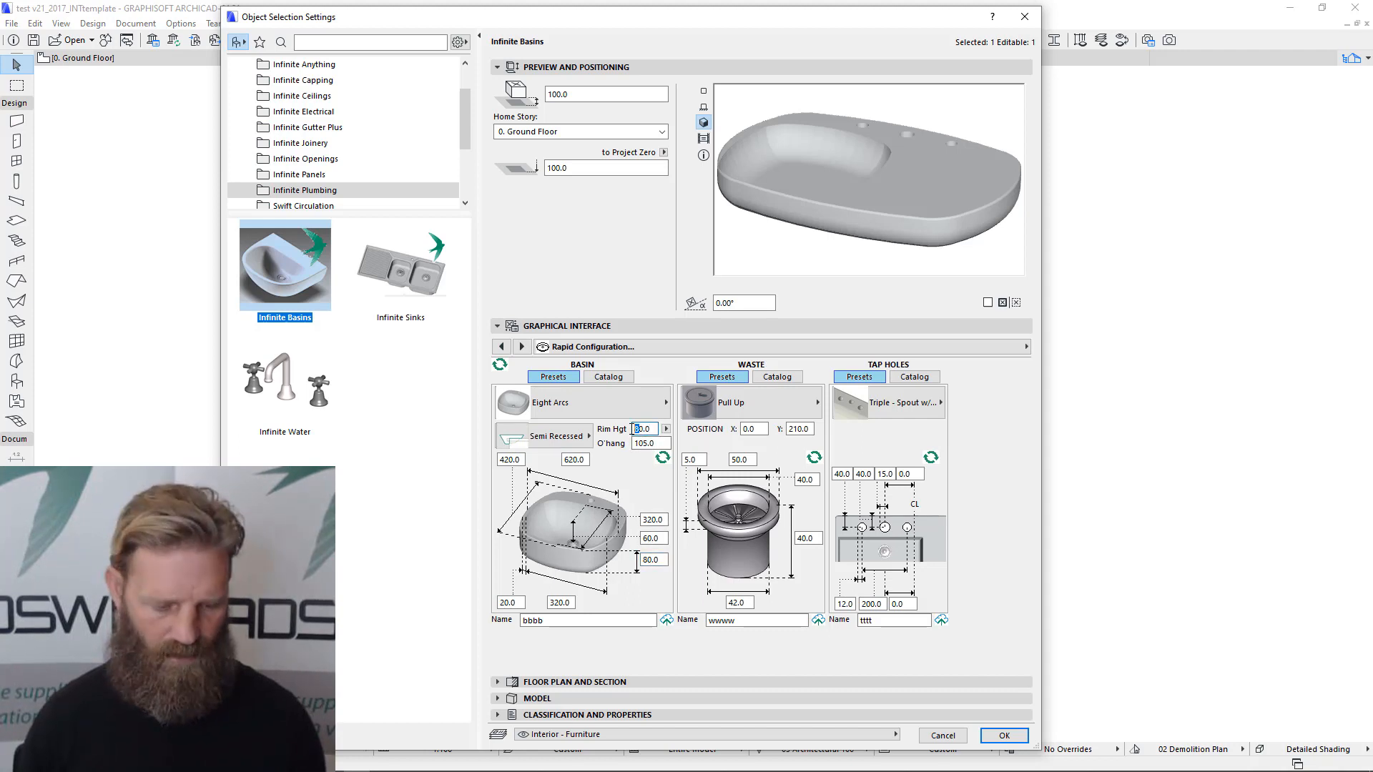
click(654, 442)
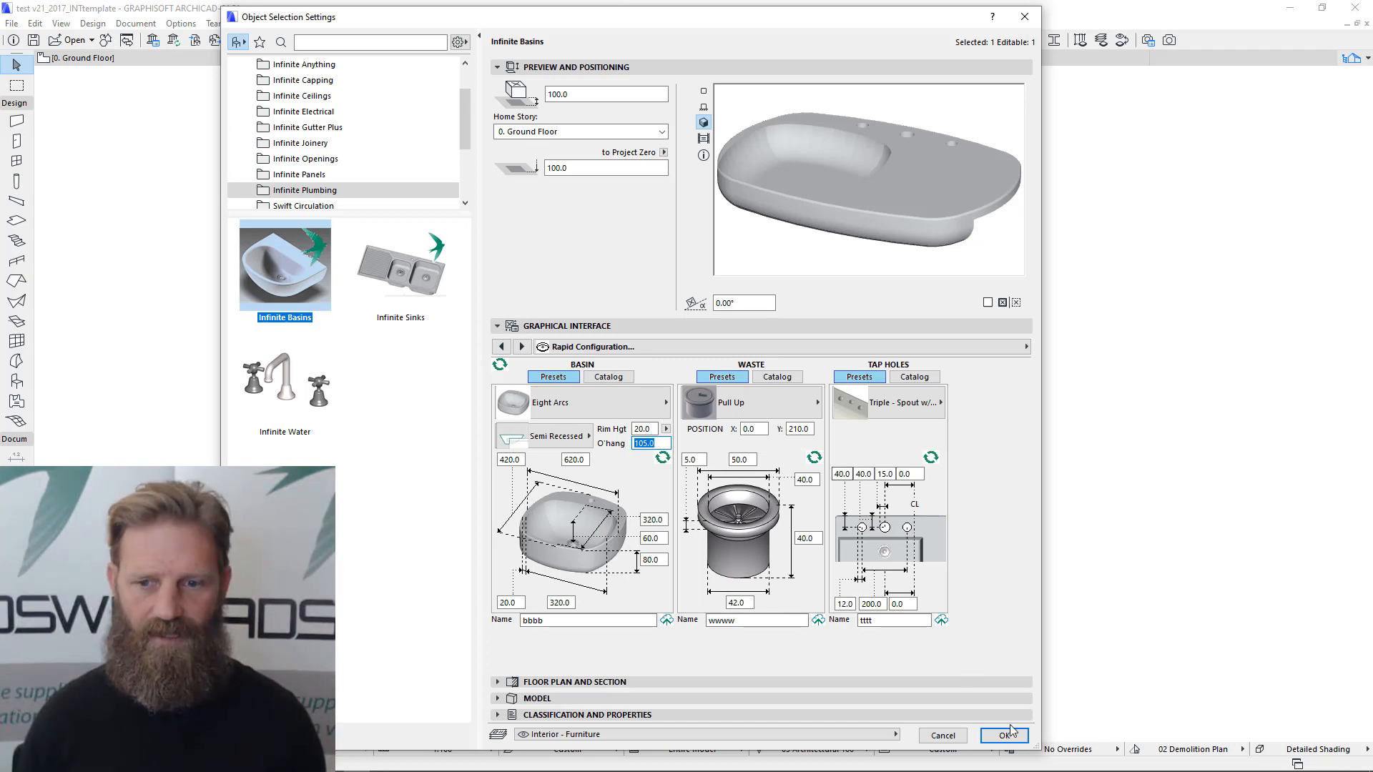
click(1011, 731)
- In the ground floor plan, move the waste horizontally to the bowl's centreline at X position -130
shift+middle_drag(647, 534, 497, 595)
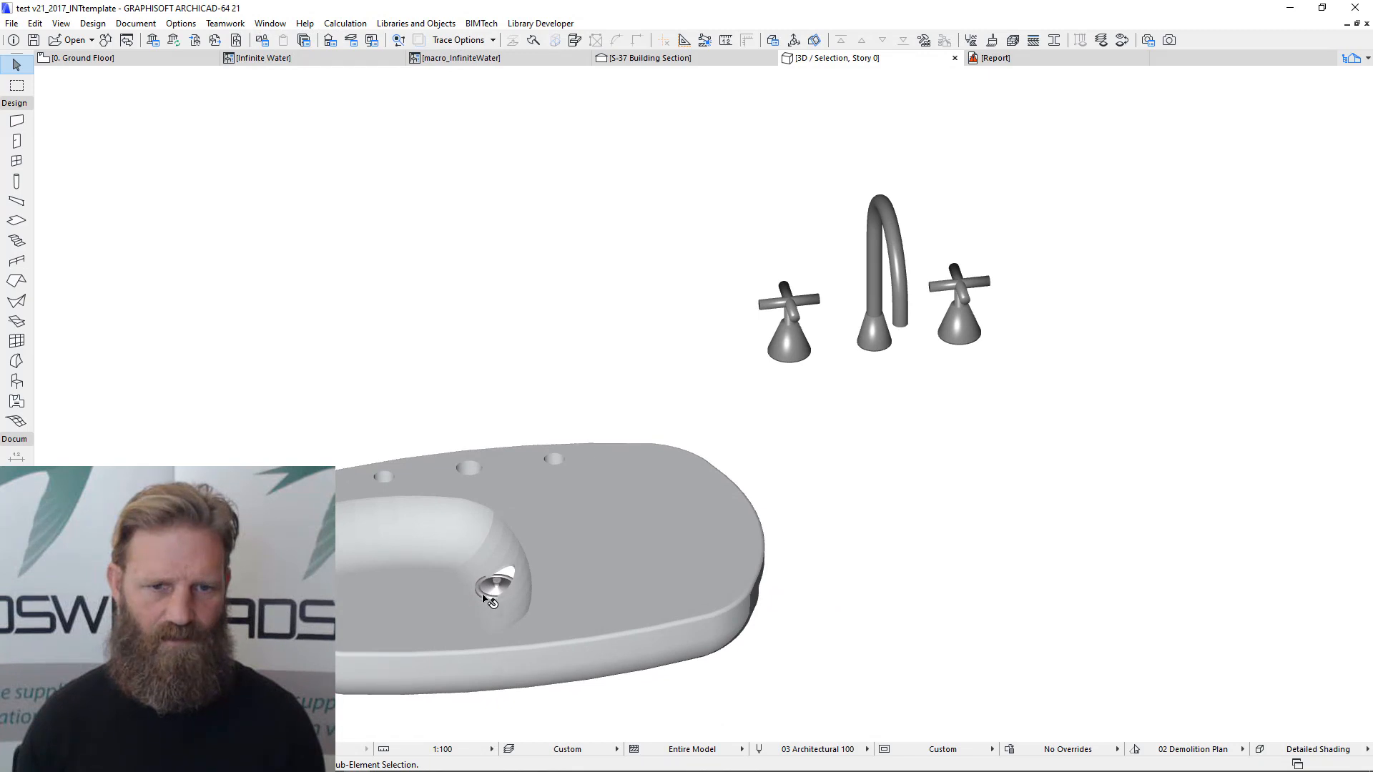
middle_drag(574, 588, 637, 500)
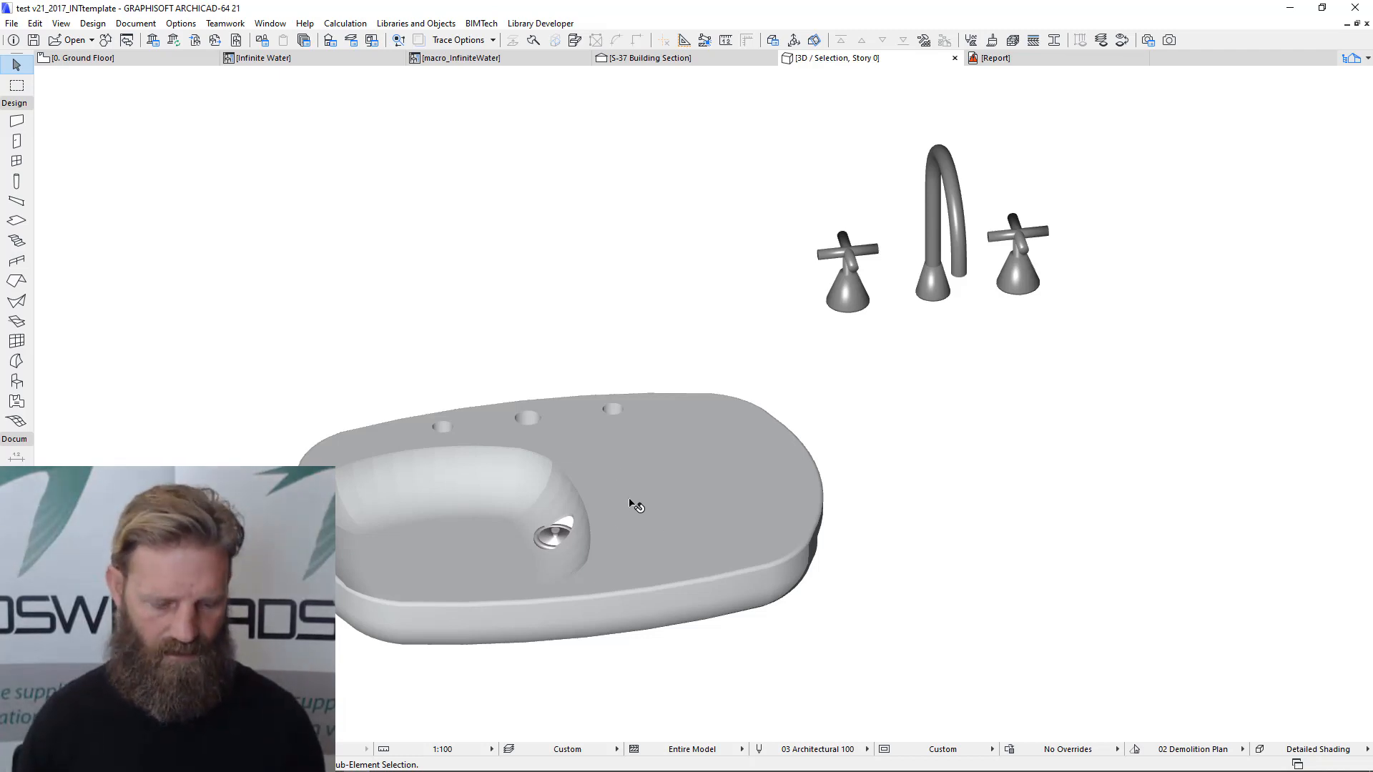
key(F2)
middle_drag(451, 481, 690, 458)
click(690, 458)
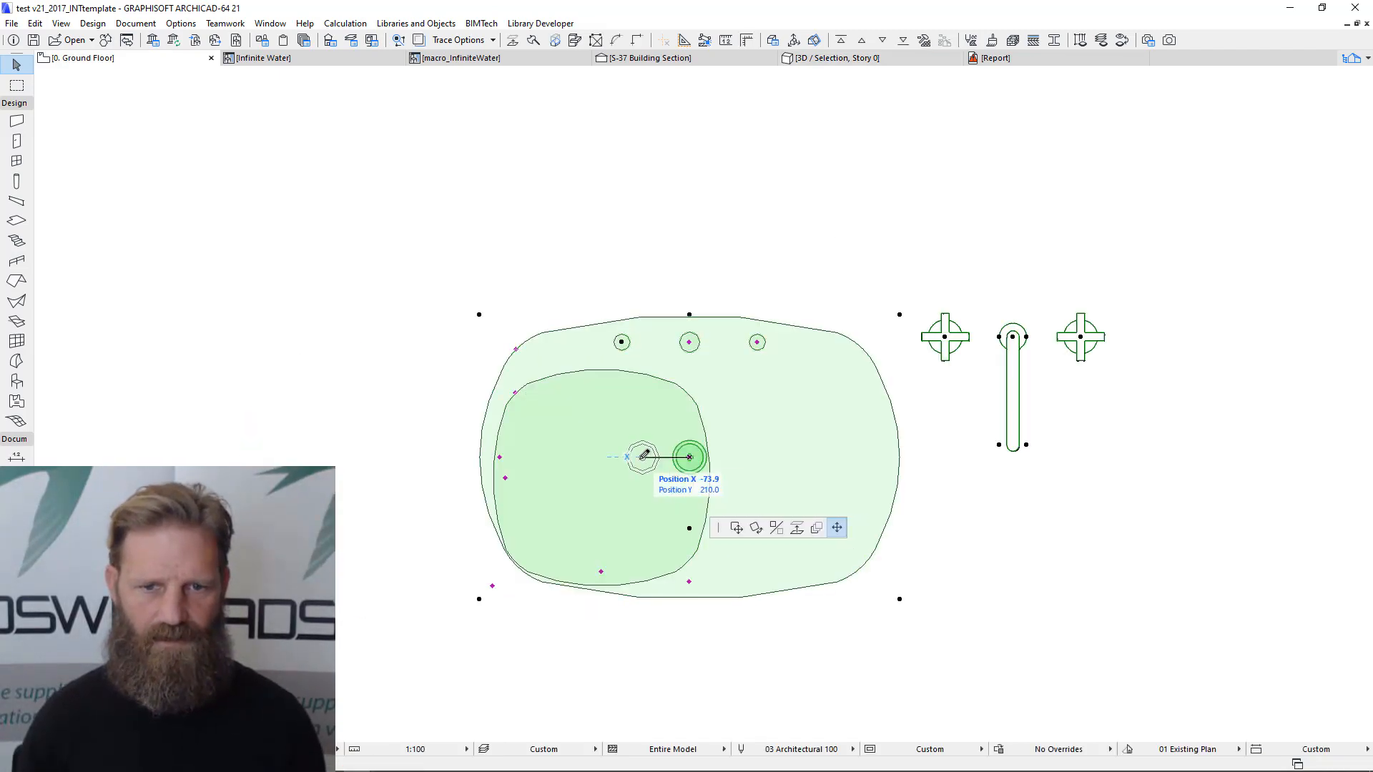
click(603, 564)
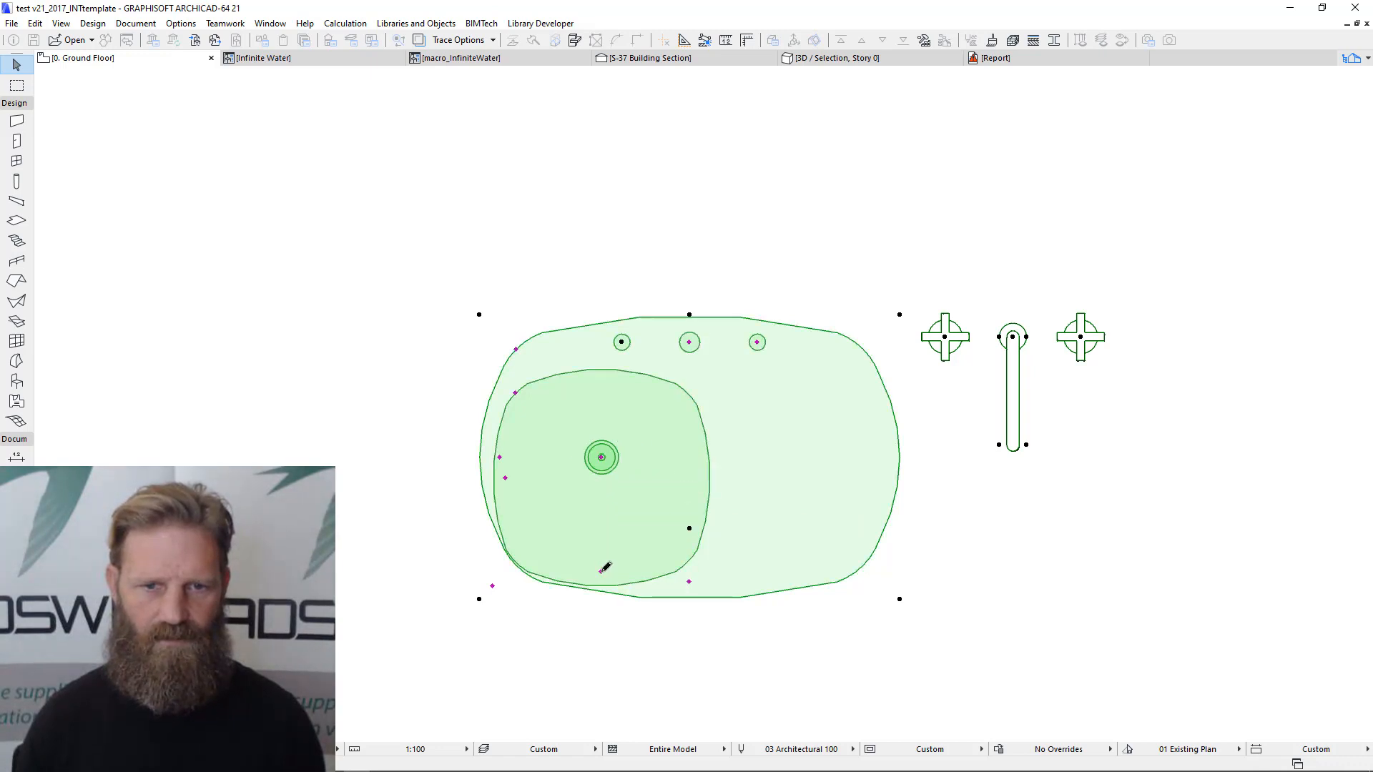
- Move the spout hole and the pair of tap holes horizontally to X position -130, in line with the waste
click(690, 342)
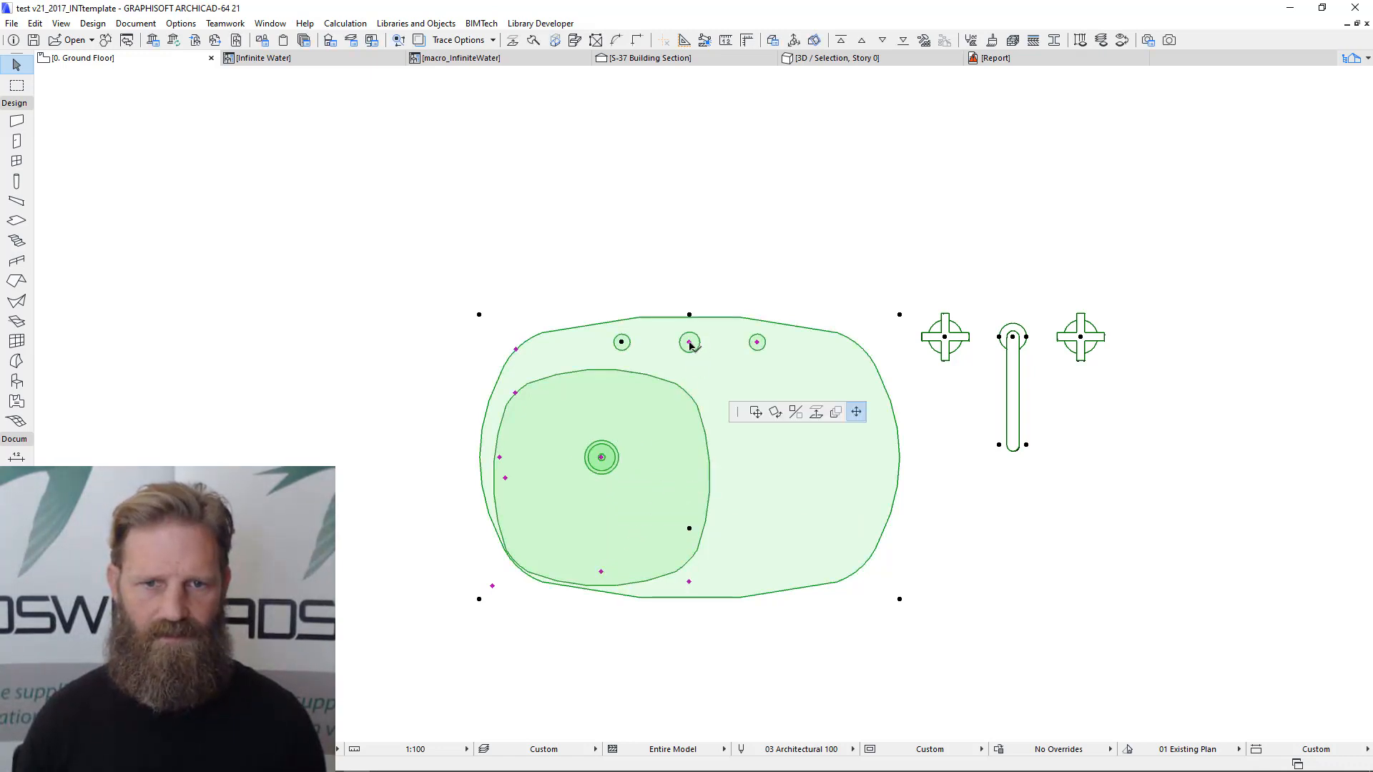
click(603, 456)
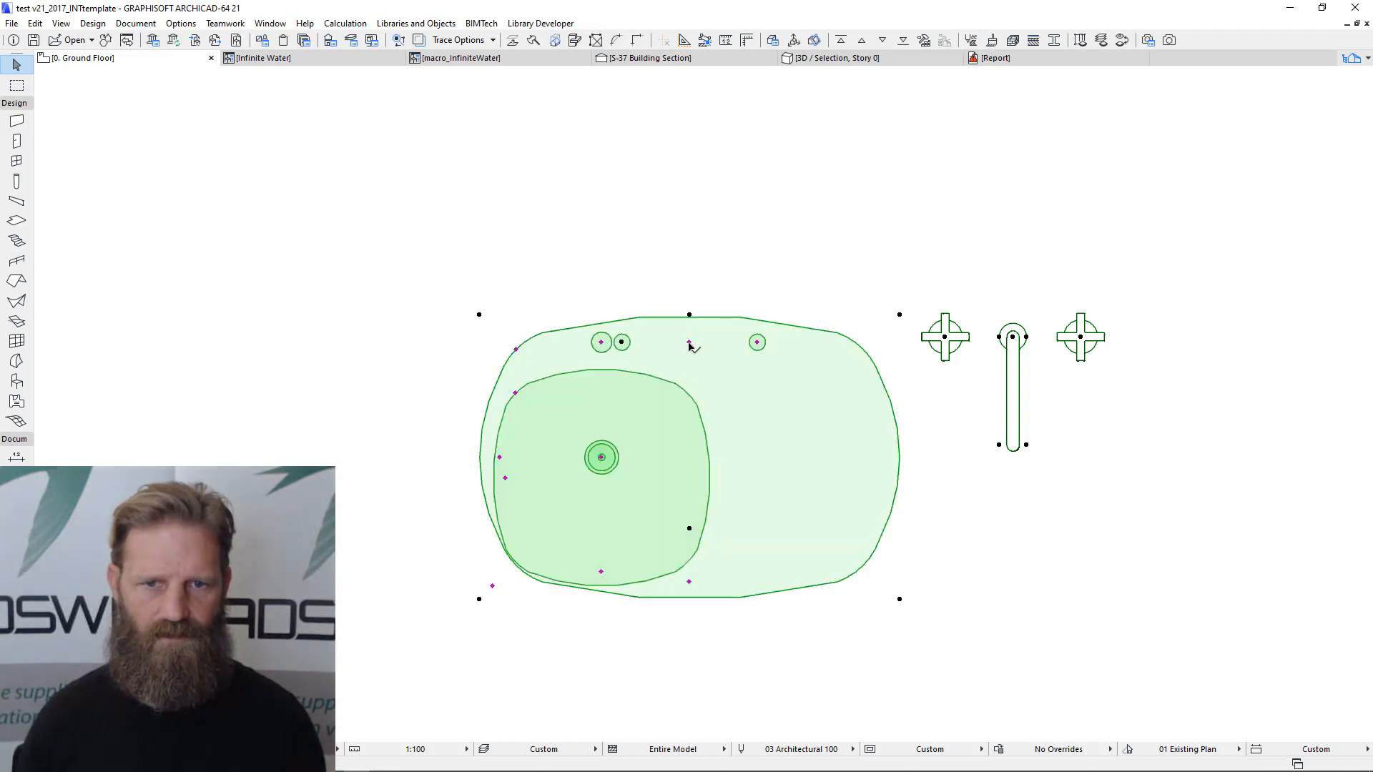
click(690, 343)
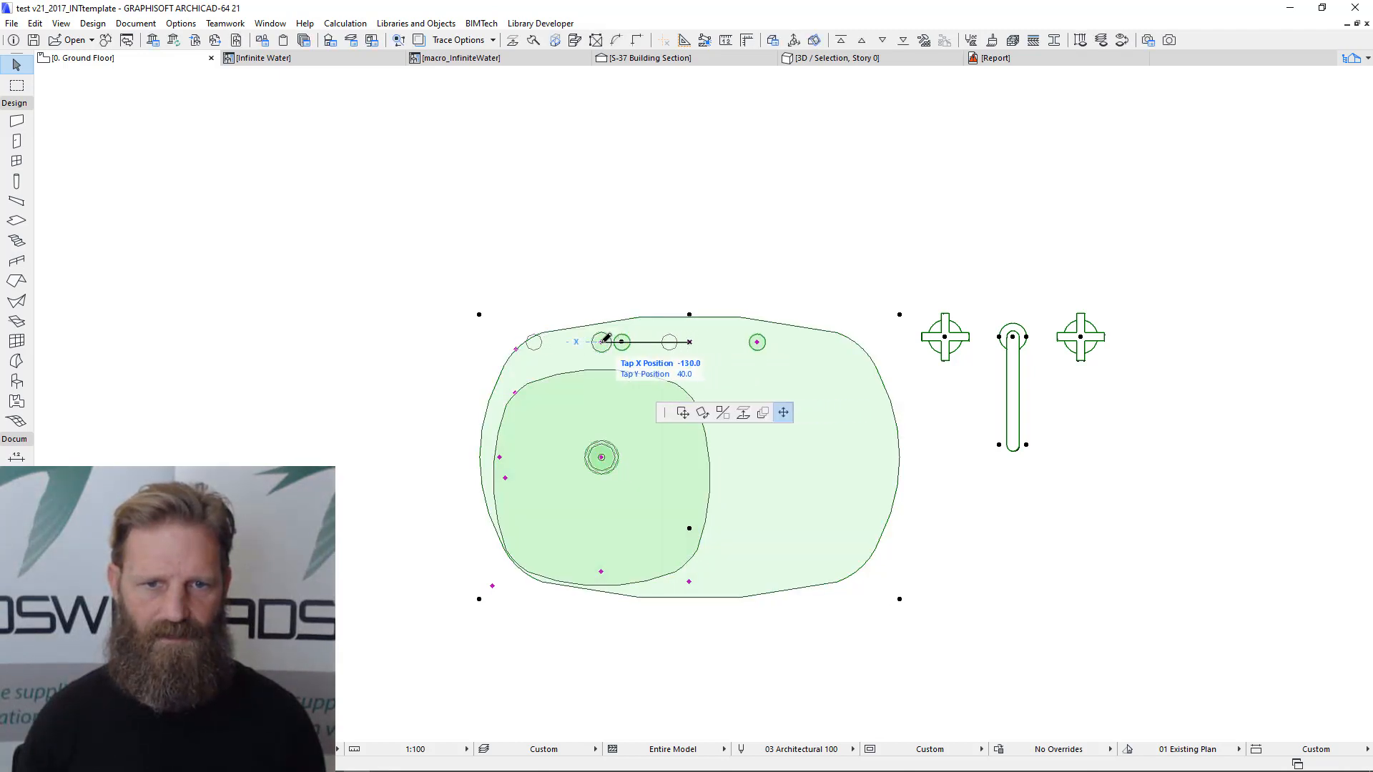
click(601, 342)
- Bring the two tap holes closer together at 126.5 spacing and shift the spout and tap holes forward to Y position 58.7
click(669, 343)
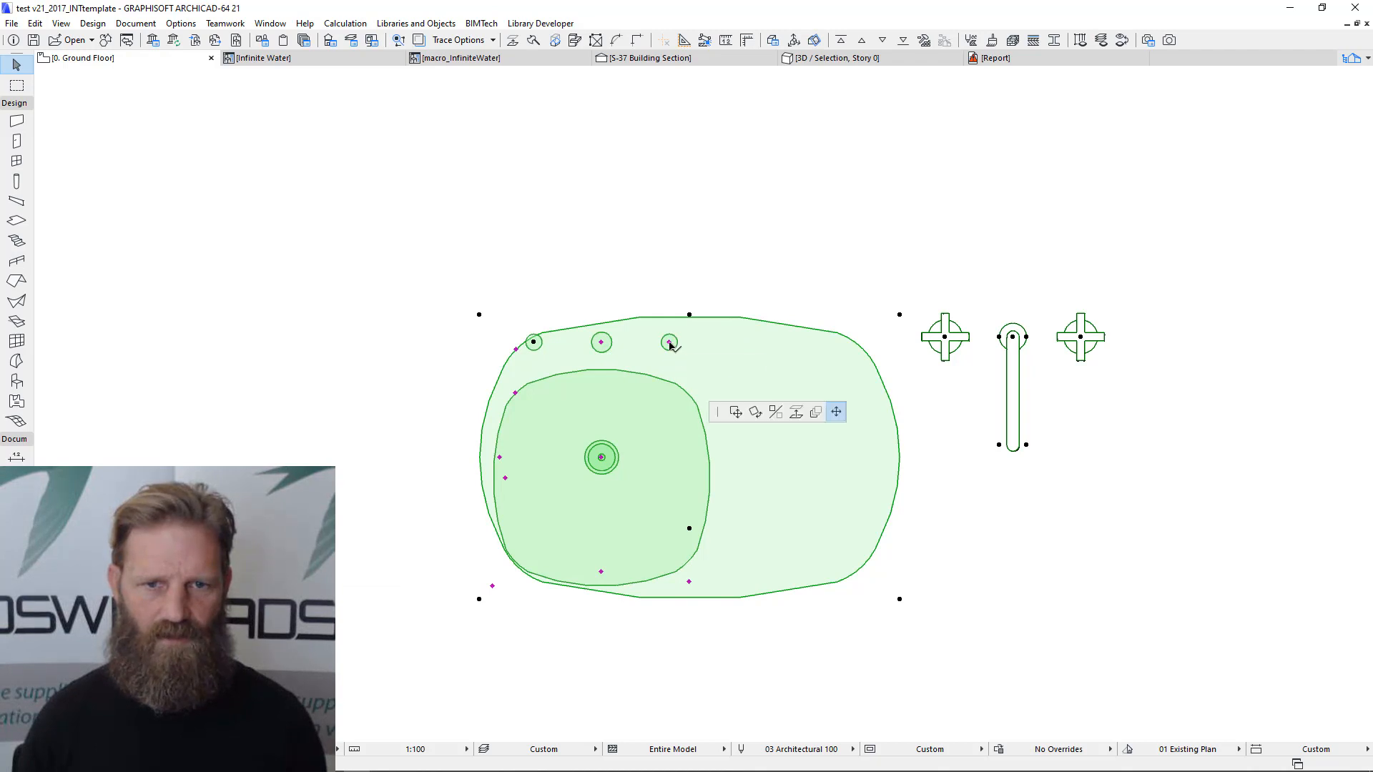
click(624, 339)
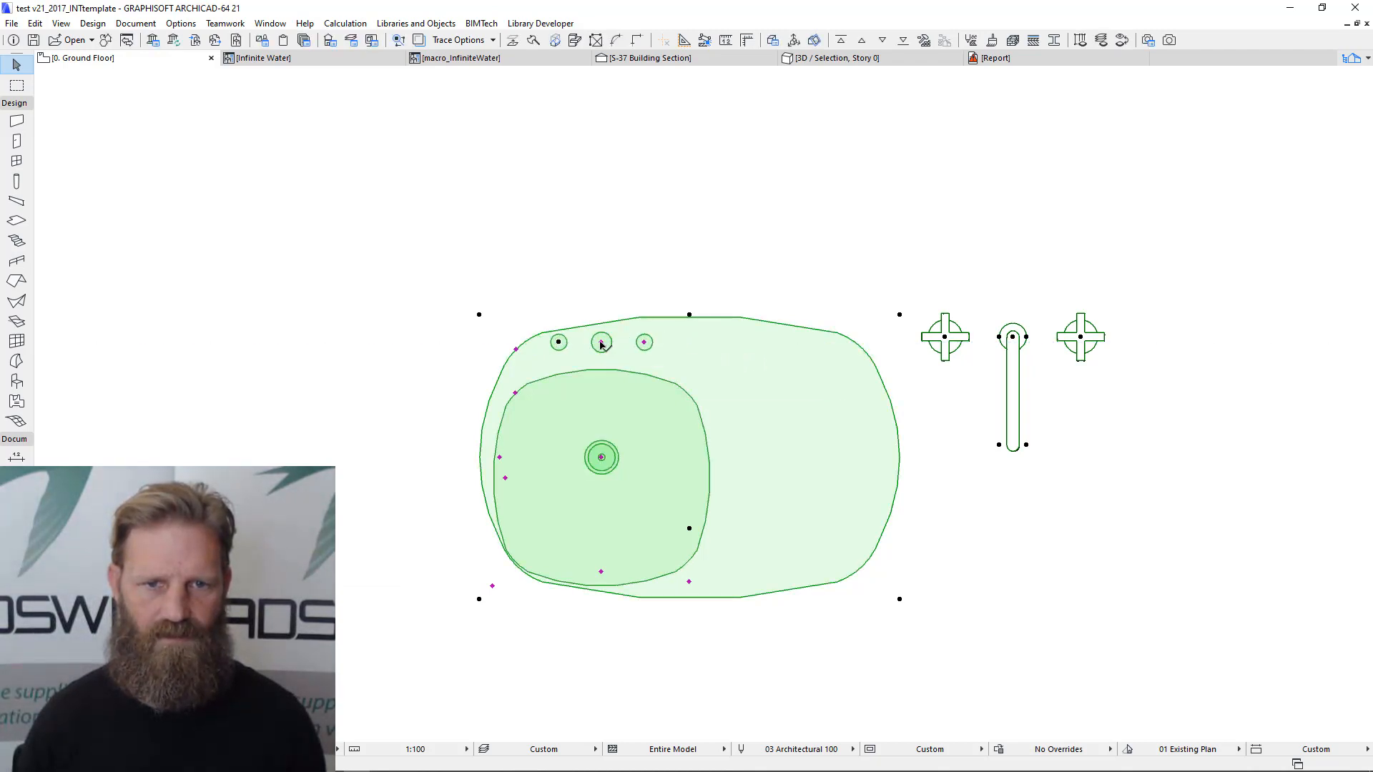
click(601, 343)
click(602, 354)
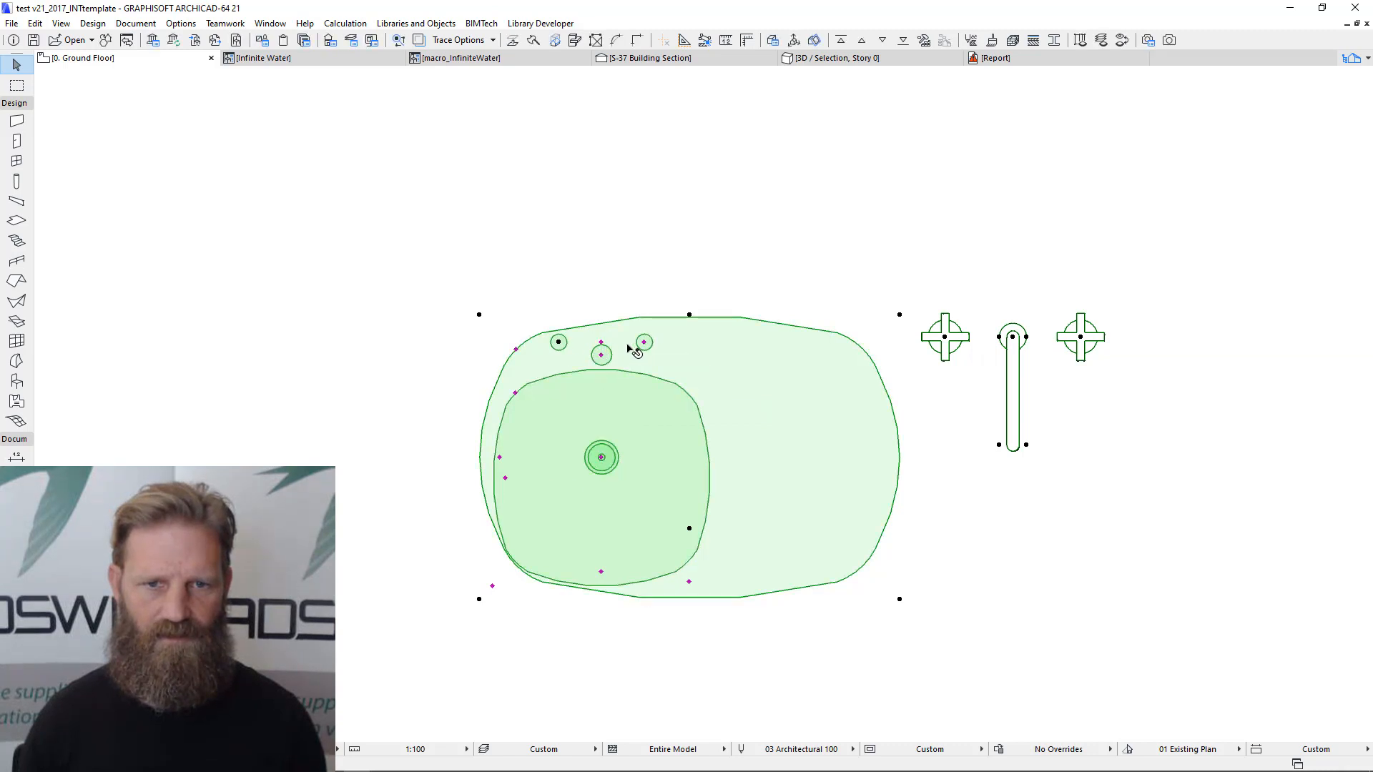
click(601, 345)
click(603, 354)
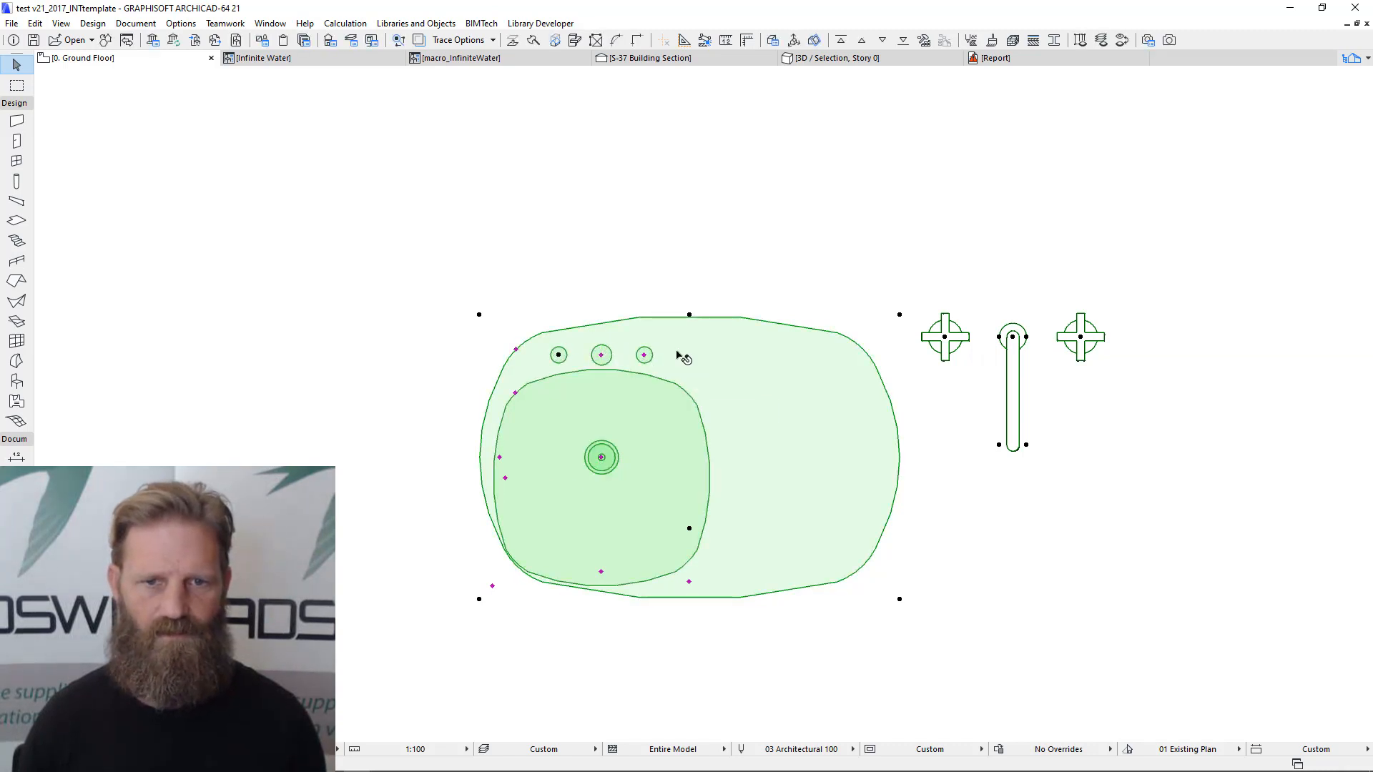
- Deselect the basin and examine its repositioned waste and tap holes in the 3D view
click(98, 95)
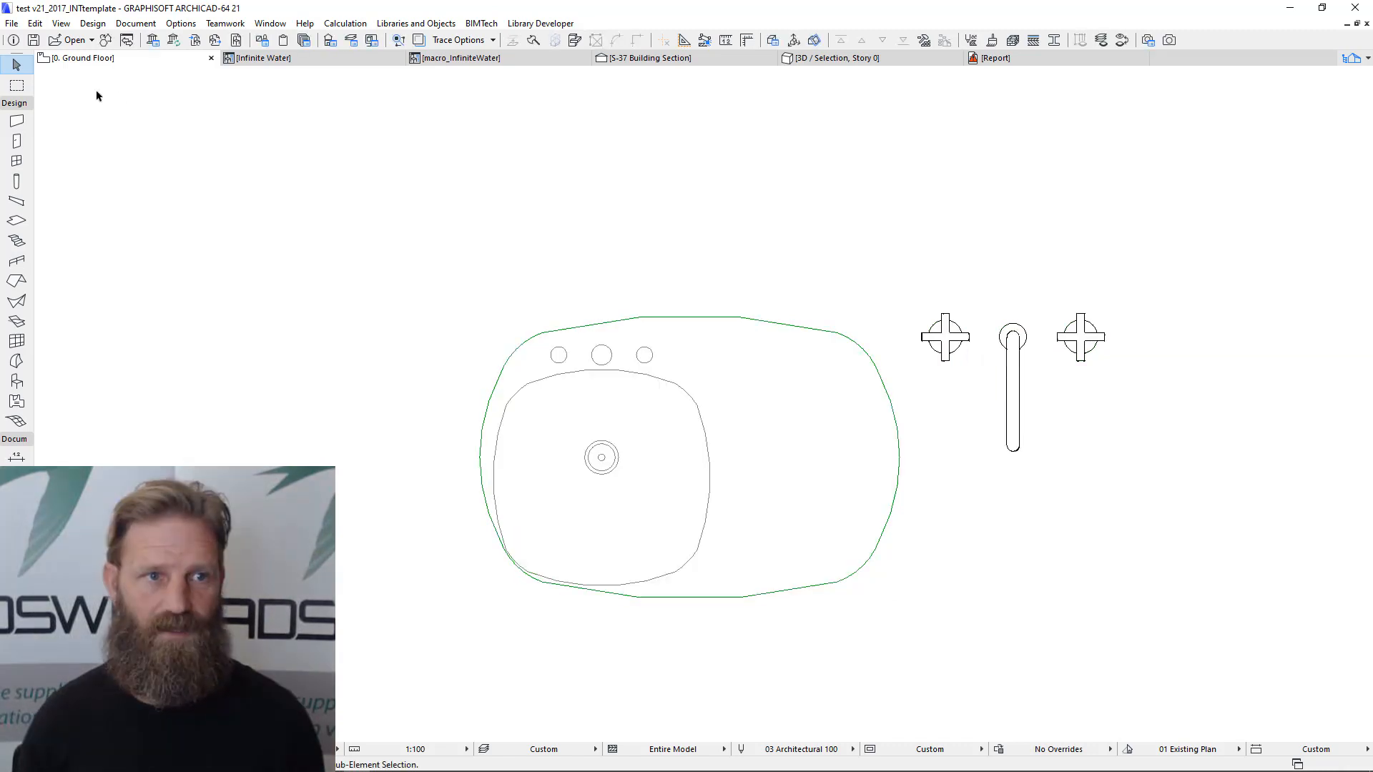
double_click(22, 88)
shift+middle_drag(518, 489, 745, 392)
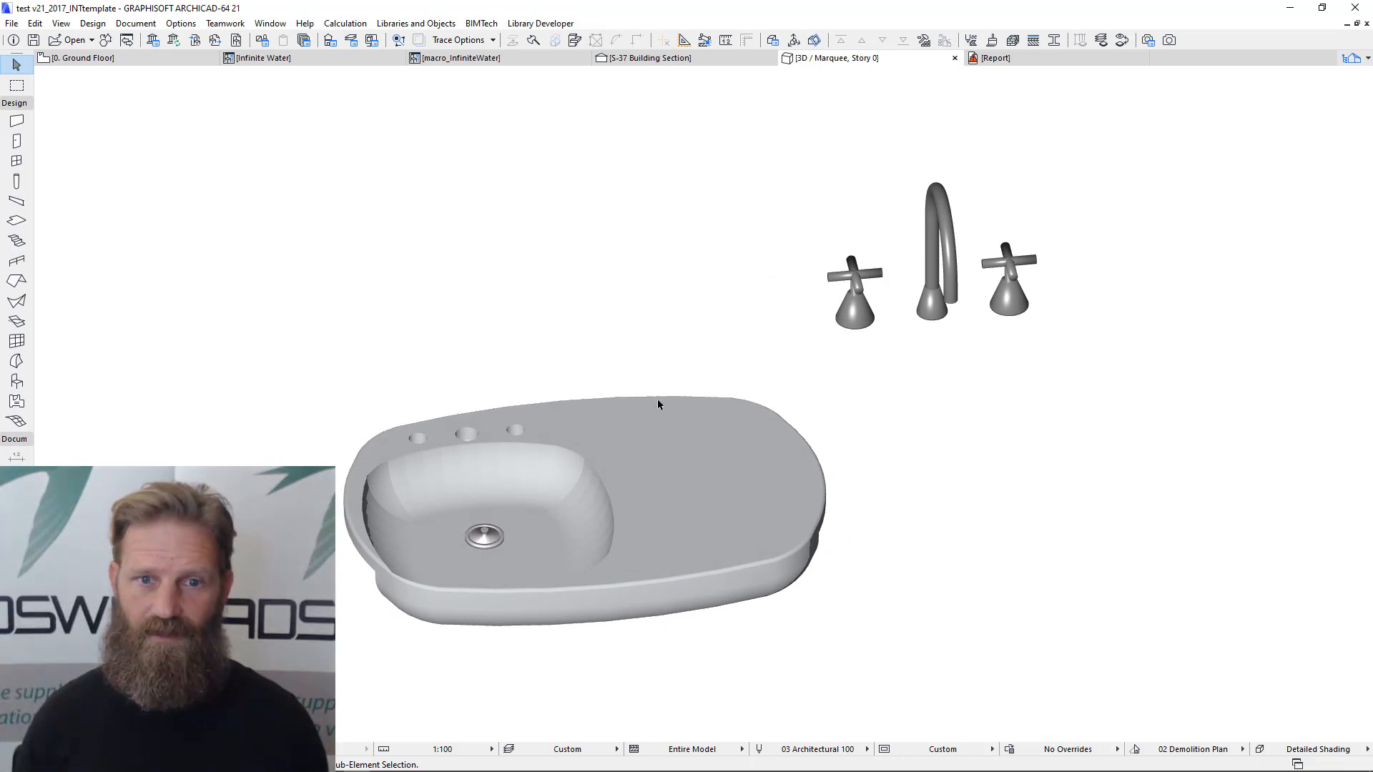
- In the basin's object settings, name the basin component Basin-01, save it to the catalogue and display the basin catalogue
mouse_move(653, 461)
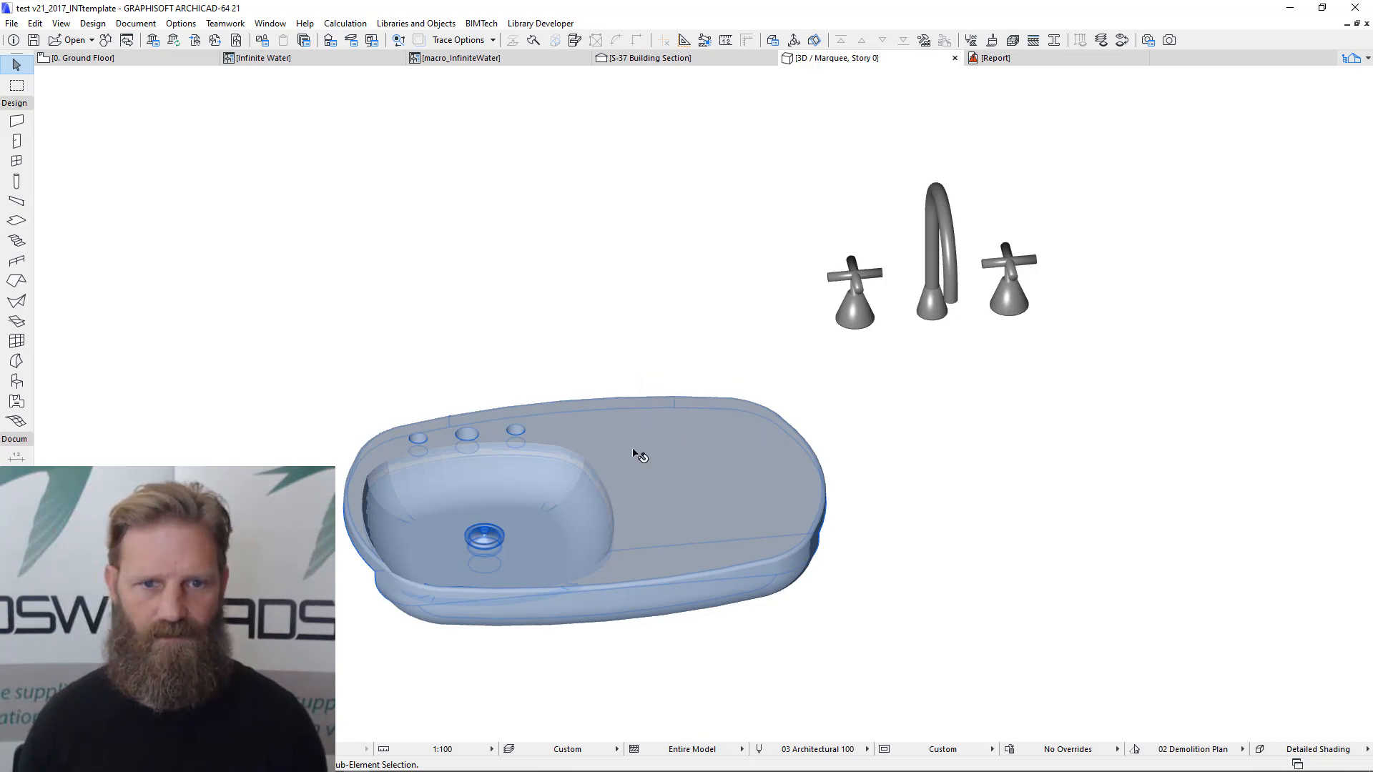
click(634, 460)
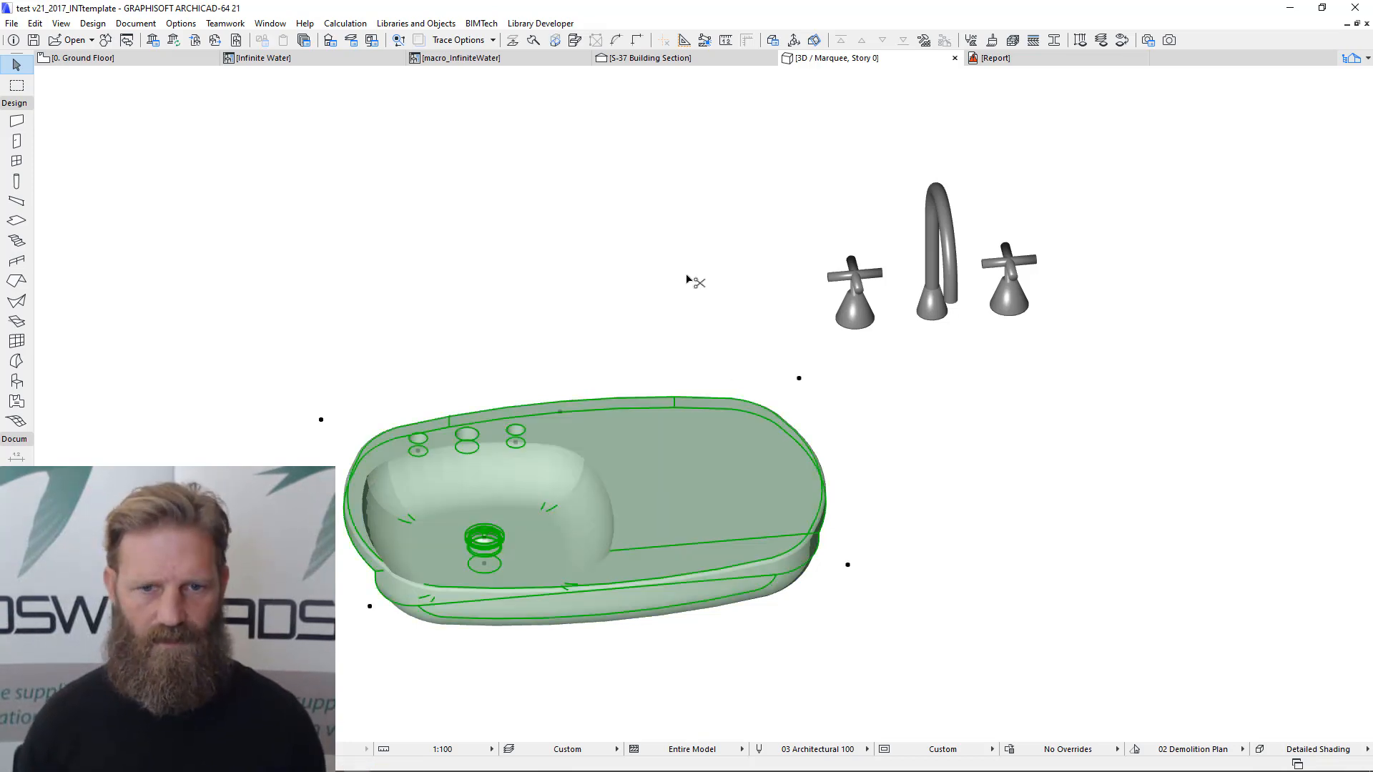
key(ctrl+t)
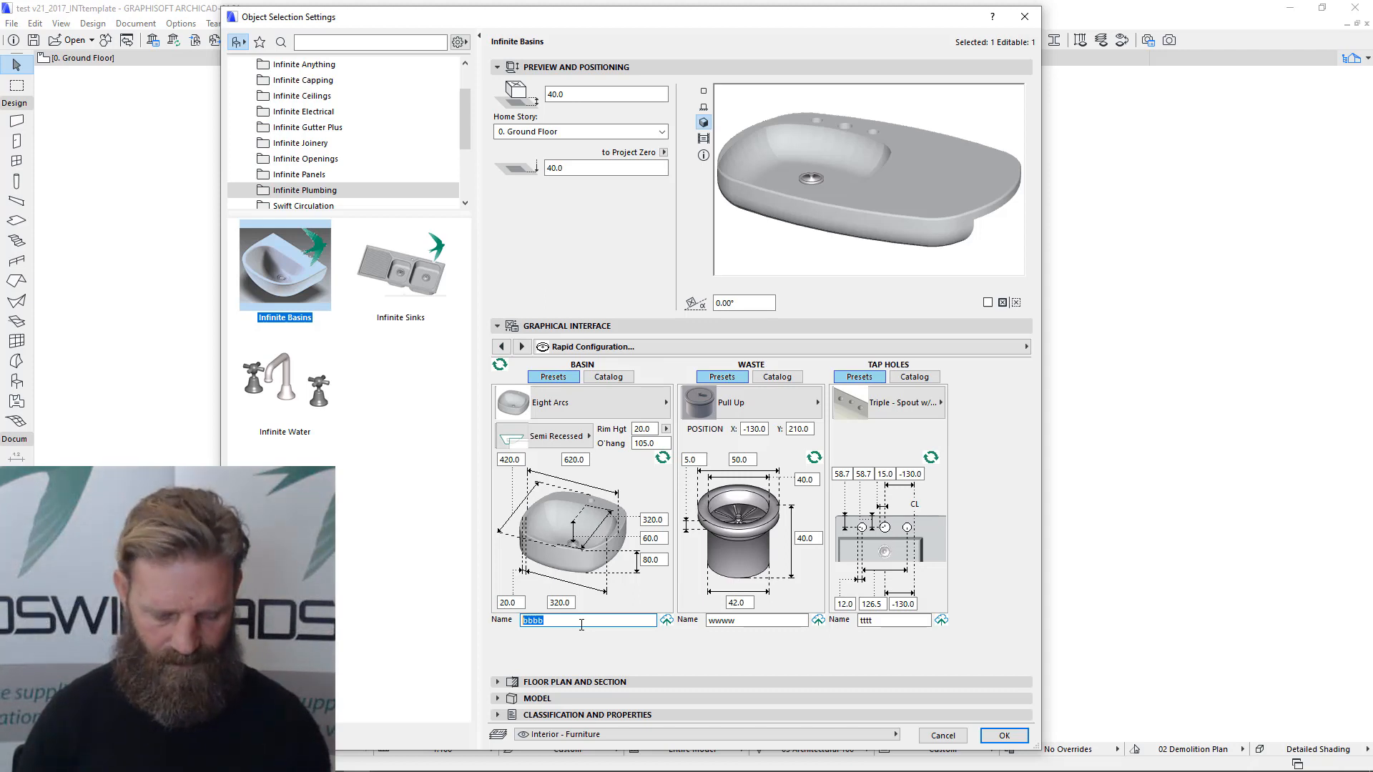
text(asin-01)
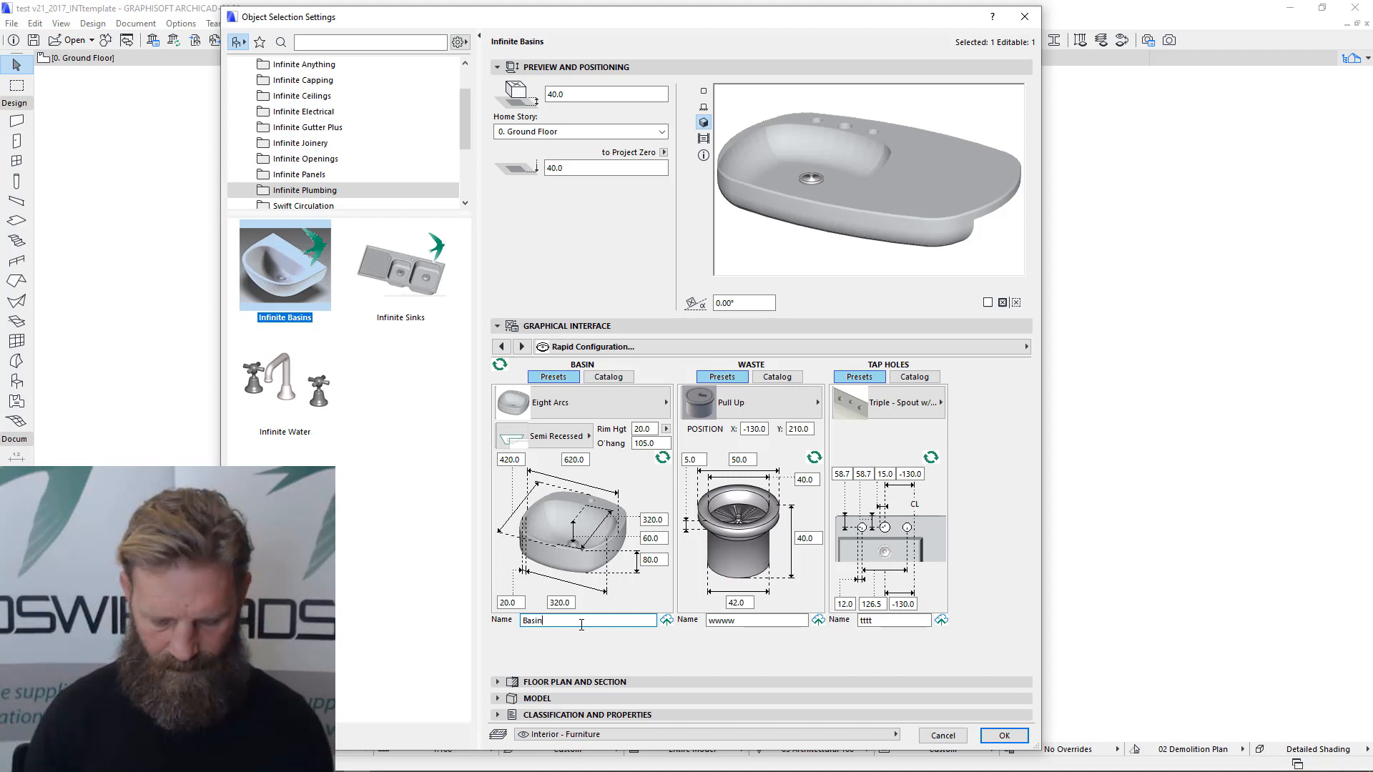
click(664, 619)
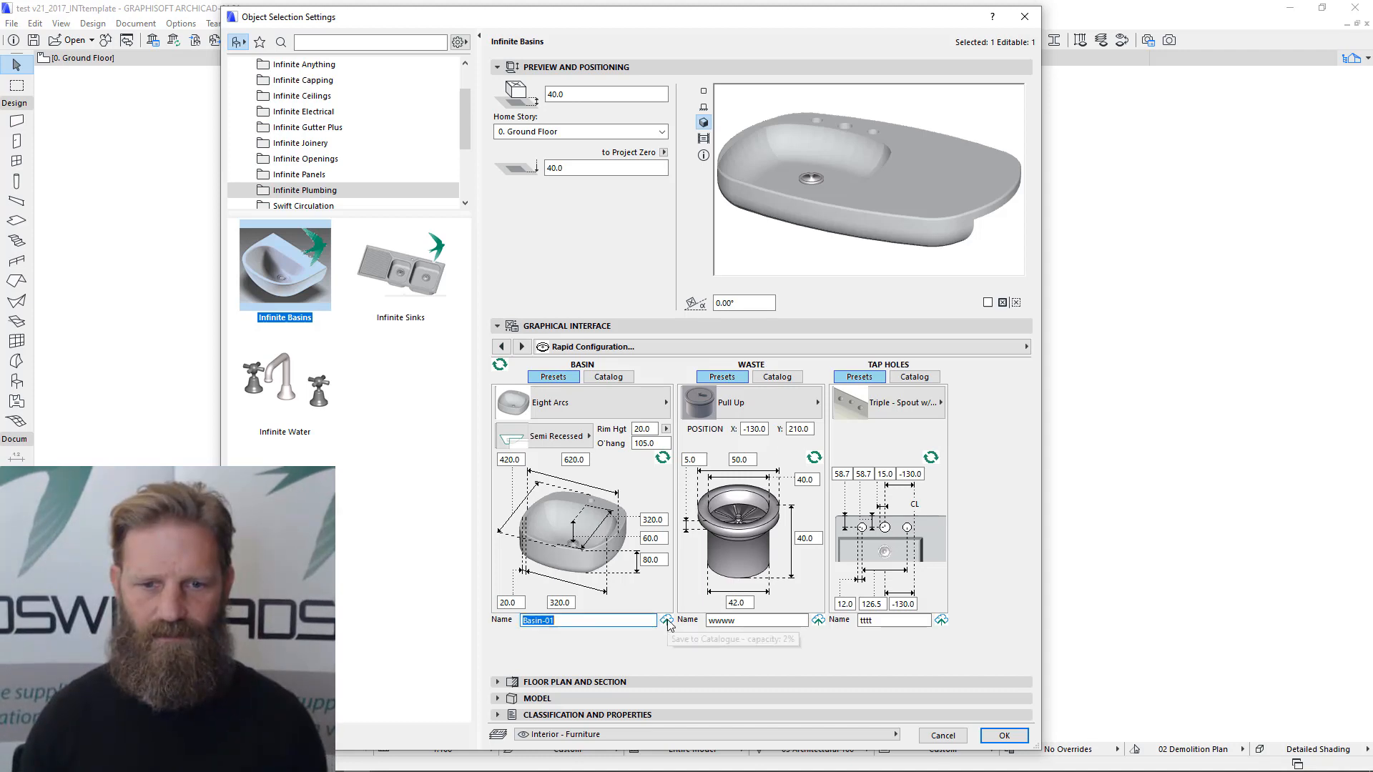
click(609, 379)
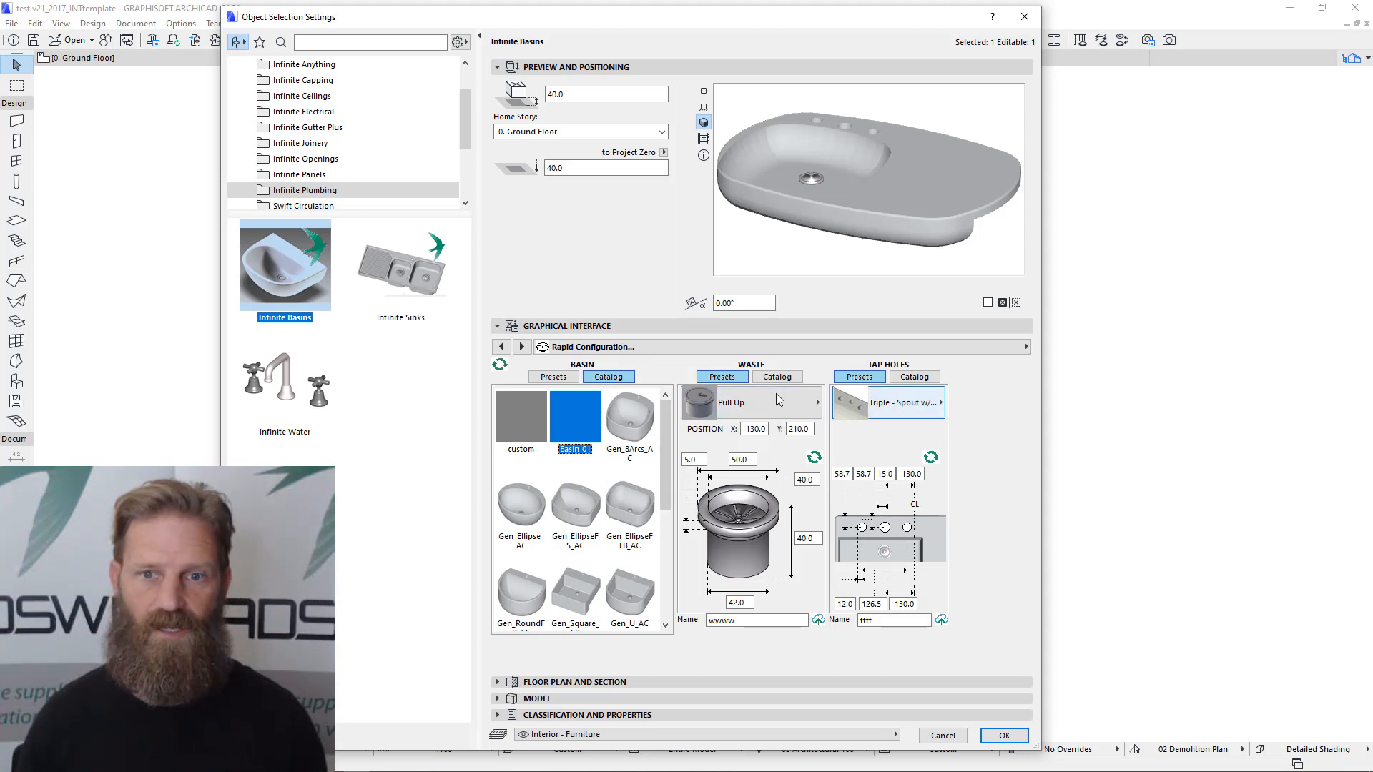
- Name the waste component Waste-01 and the tap holes component TapHoles-01
click(770, 619)
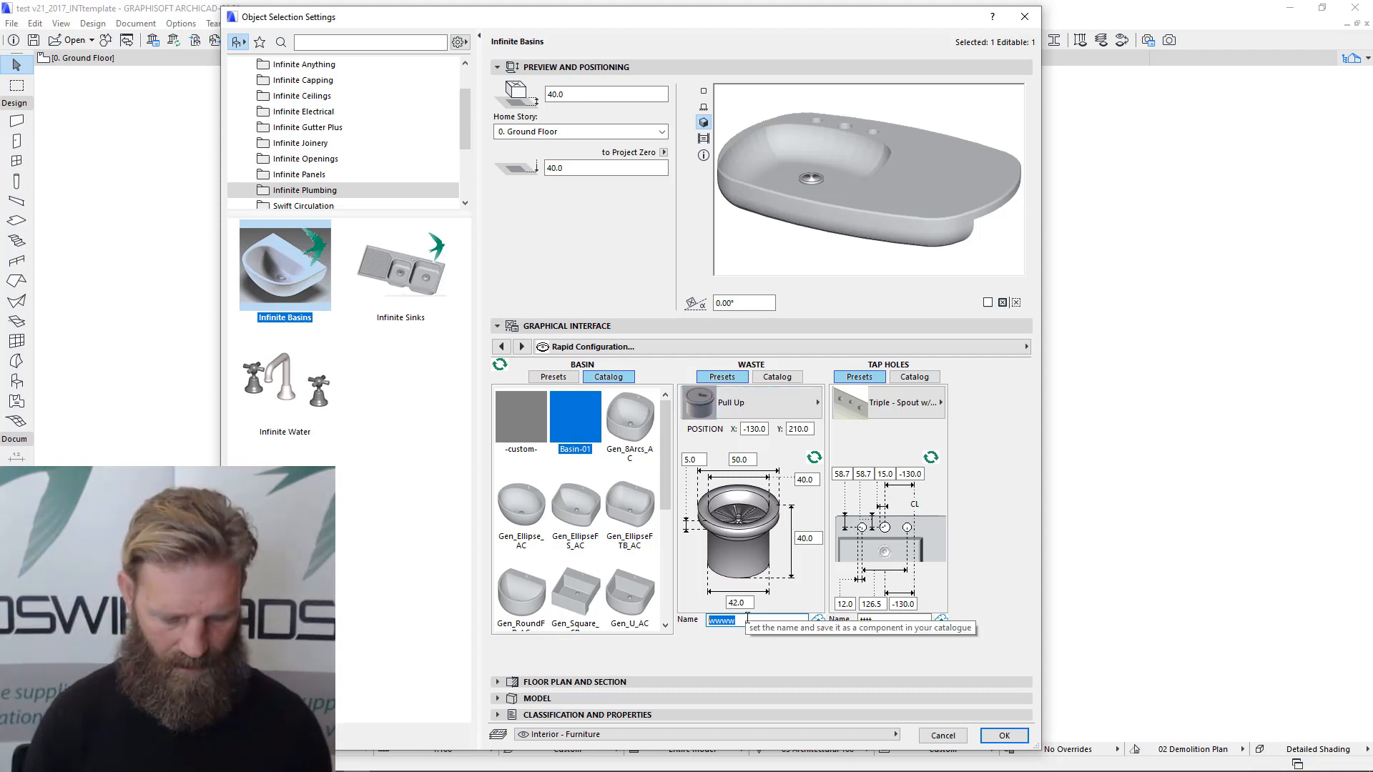
text(Waste-01)
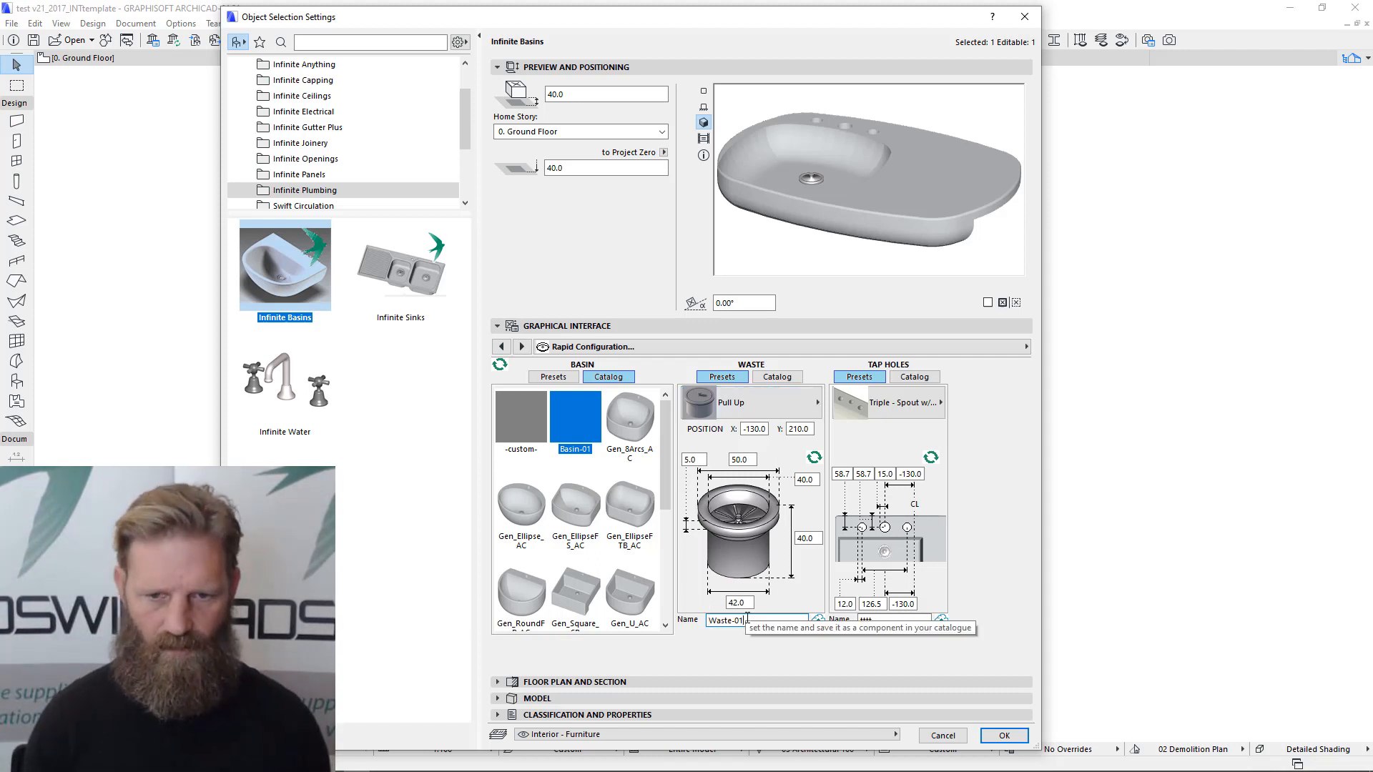
drag(884, 621, 836, 636)
text(Tap)
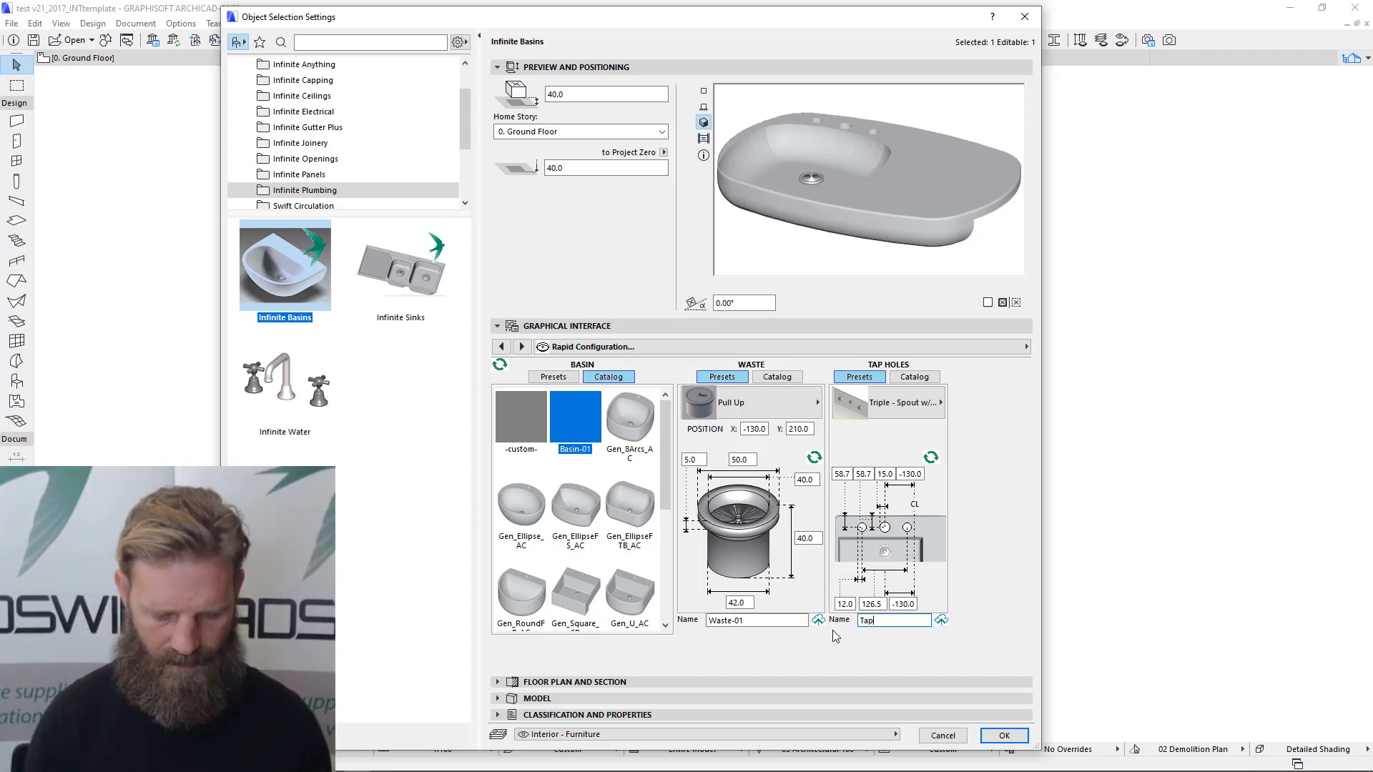
text(Holes-01)
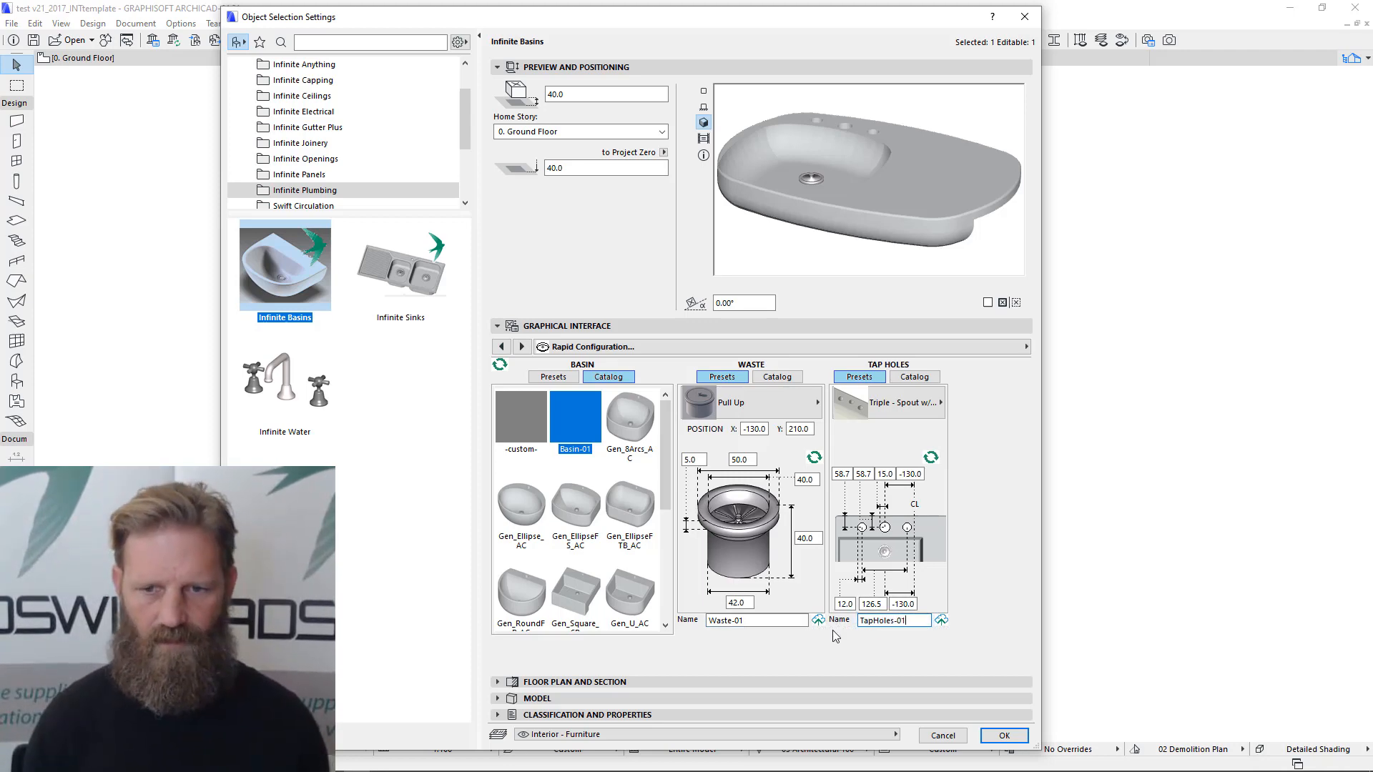
key(Tab)
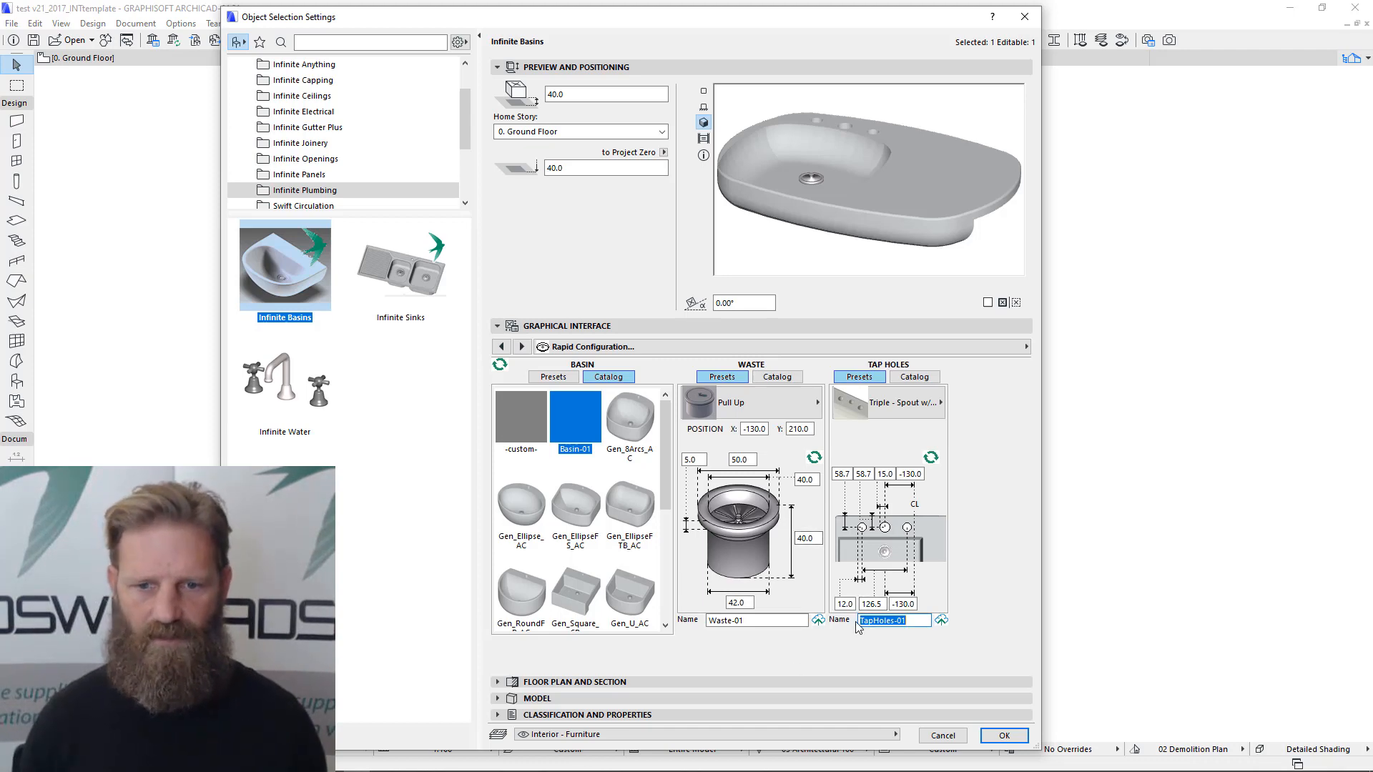
- Save the waste and tap holes components to the catalogue and display both of their catalogues
click(818, 622)
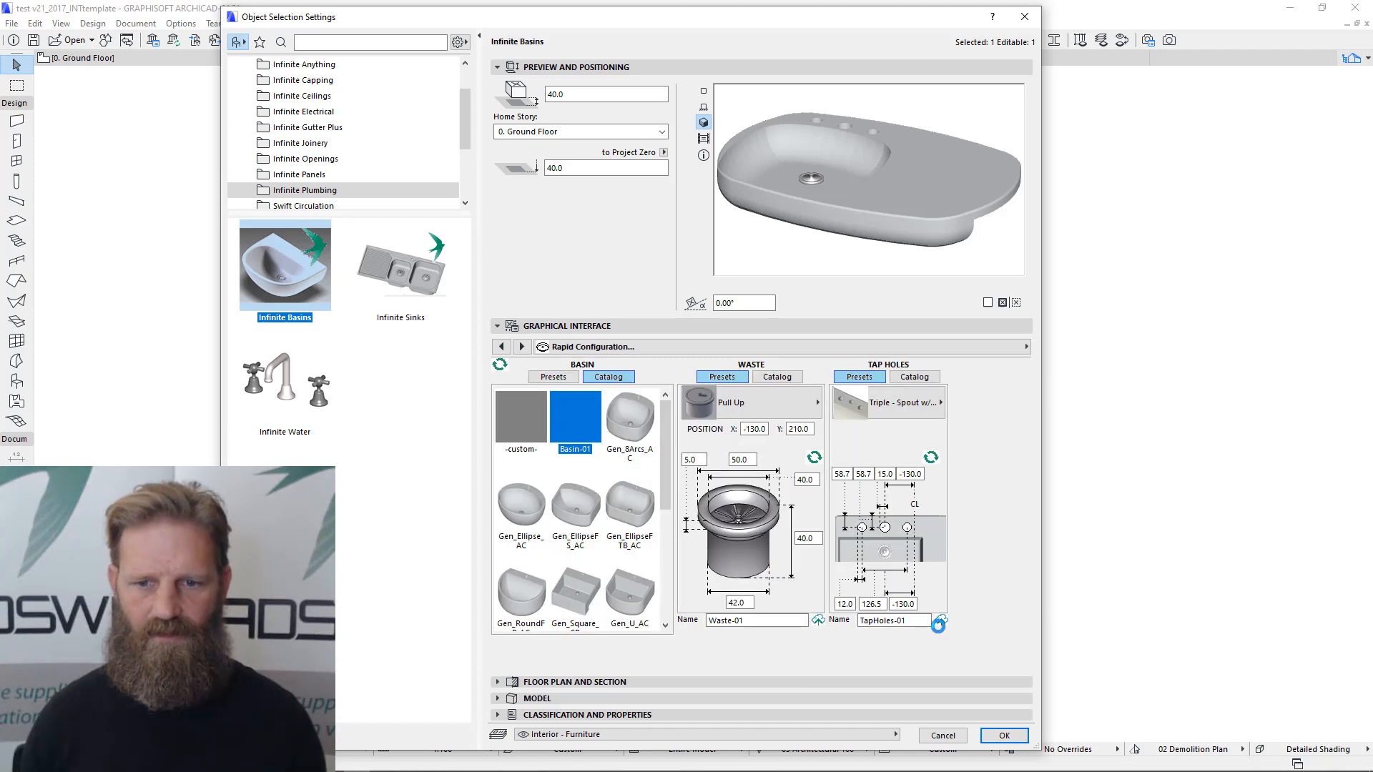
click(942, 621)
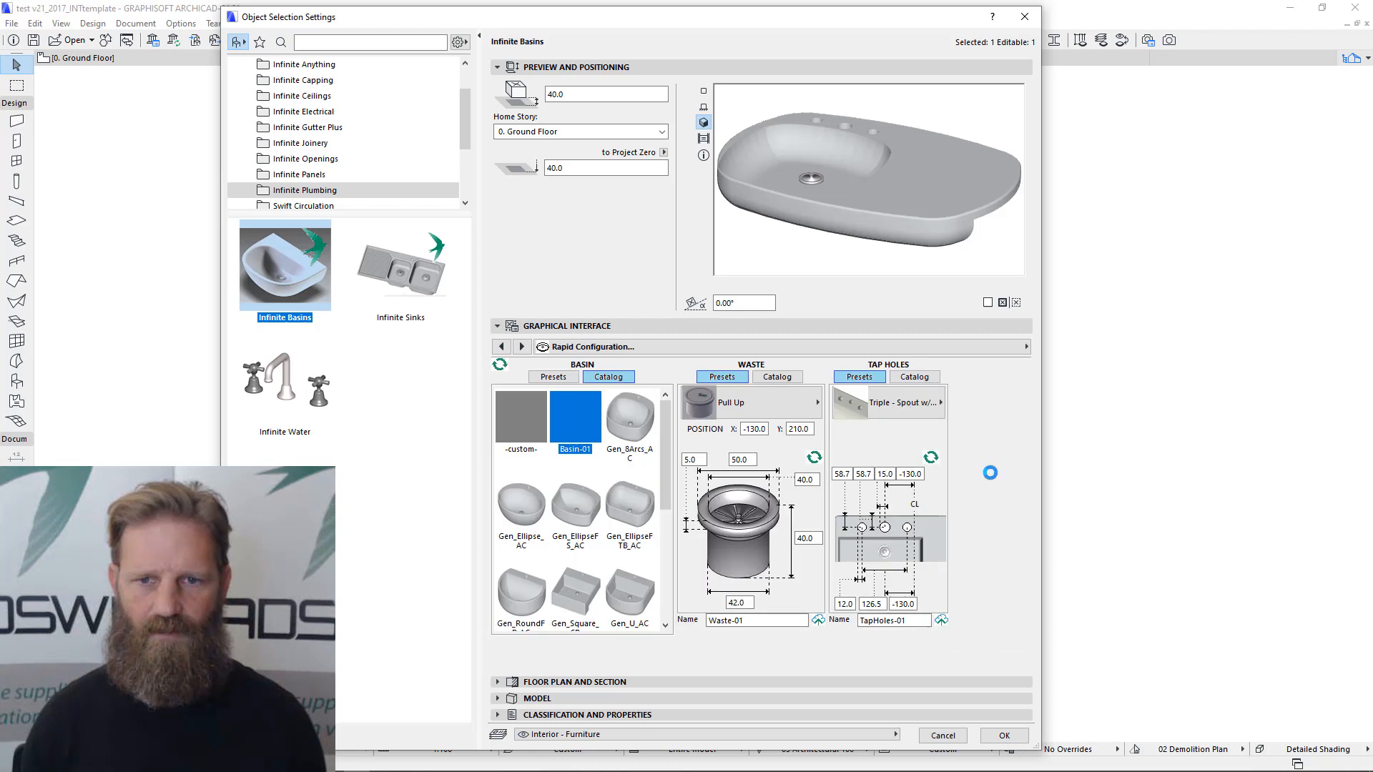
click(776, 377)
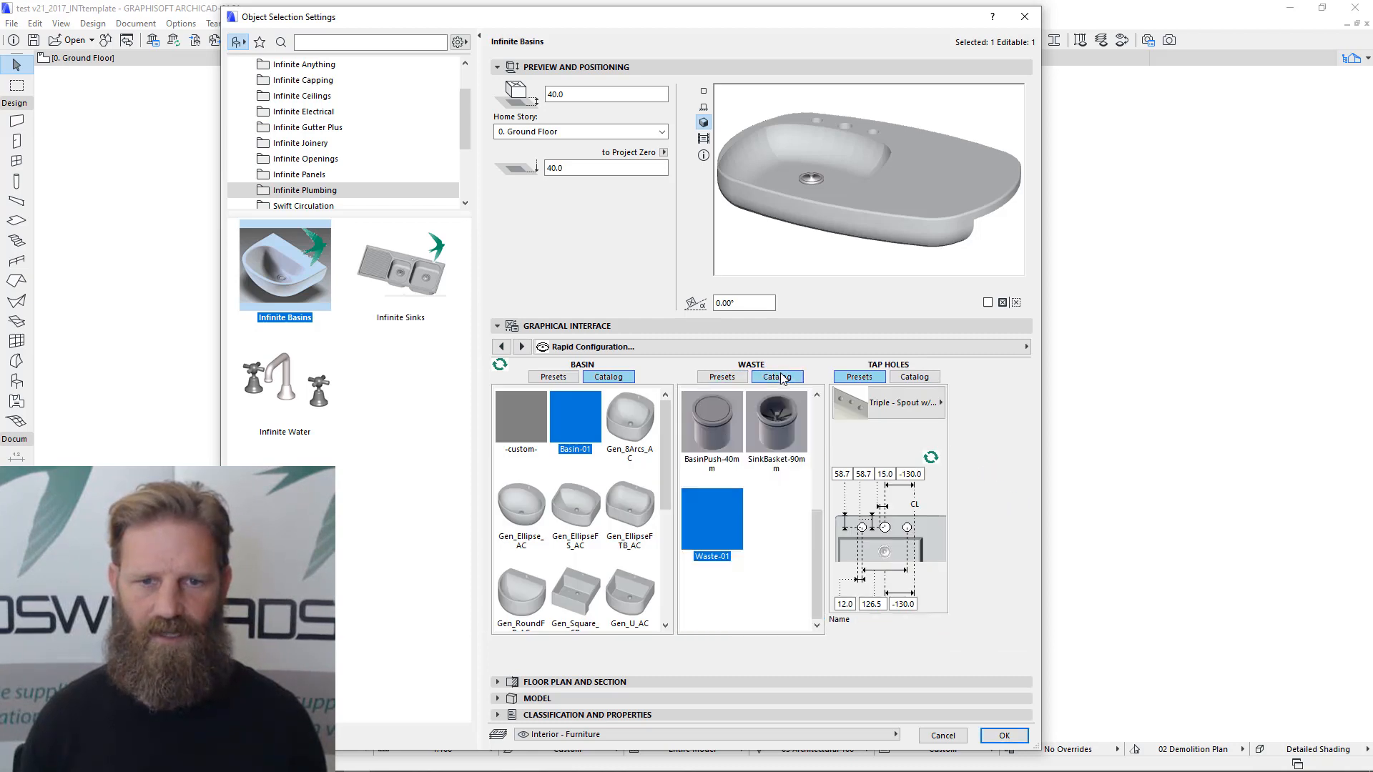
click(918, 377)
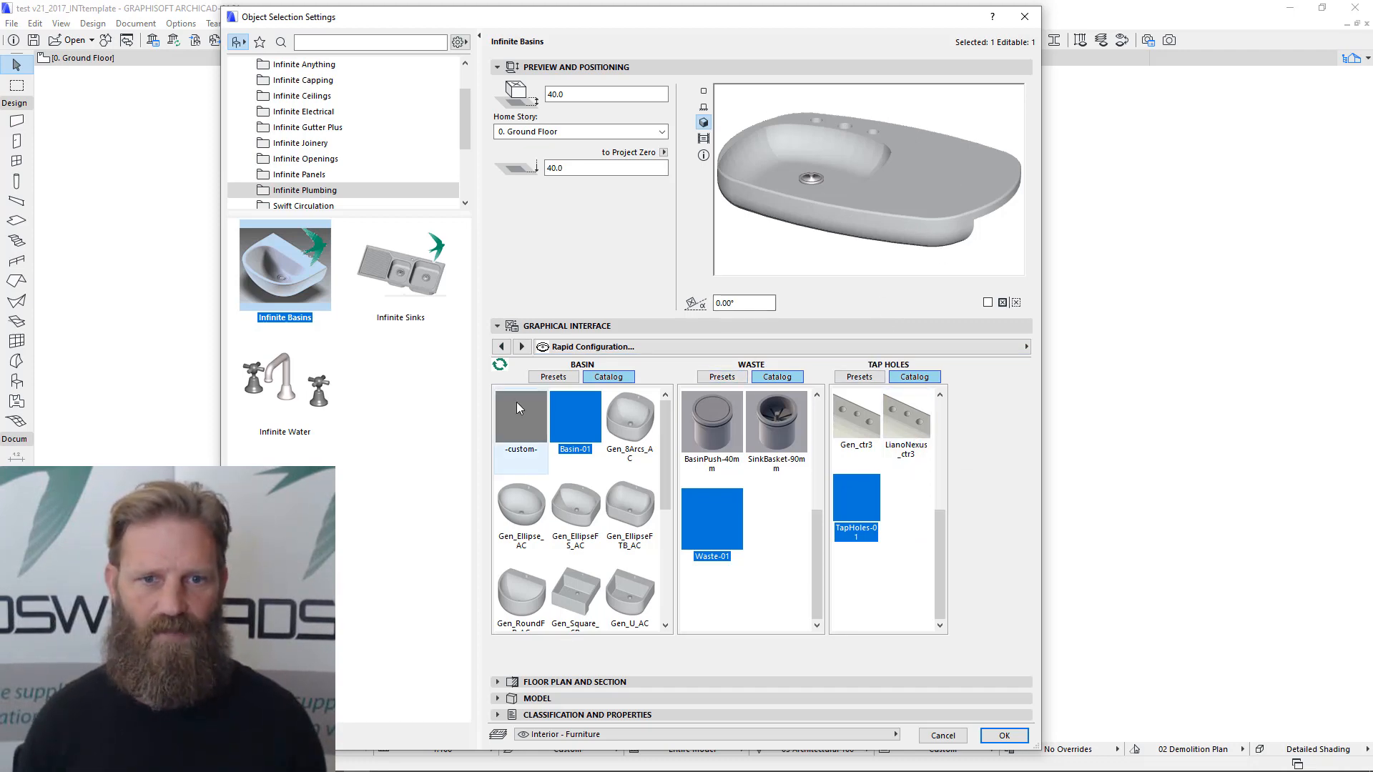
- In the component settings, name the basin assembly Basin-01 and save it to the catalogue
click(502, 347)
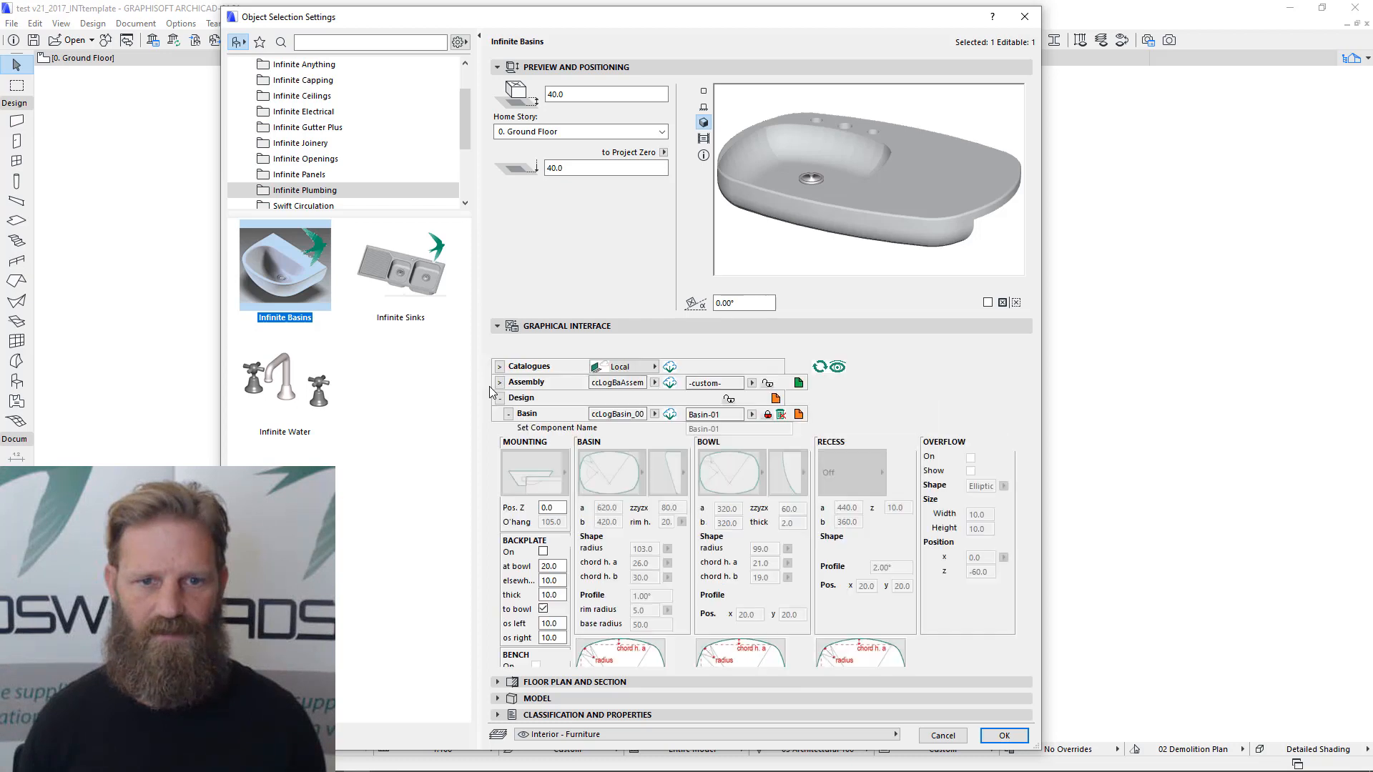
click(500, 383)
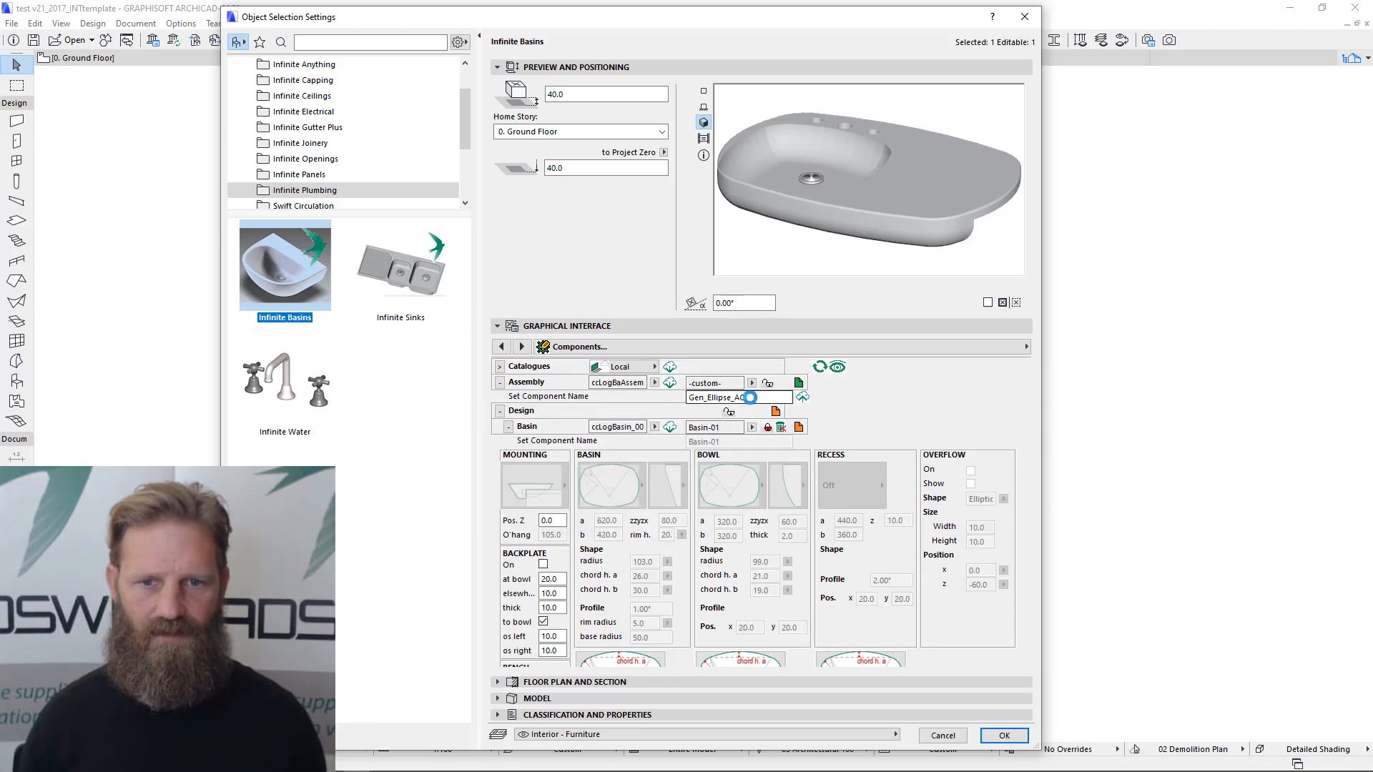
drag(754, 399, 605, 408)
text(Basin-01)
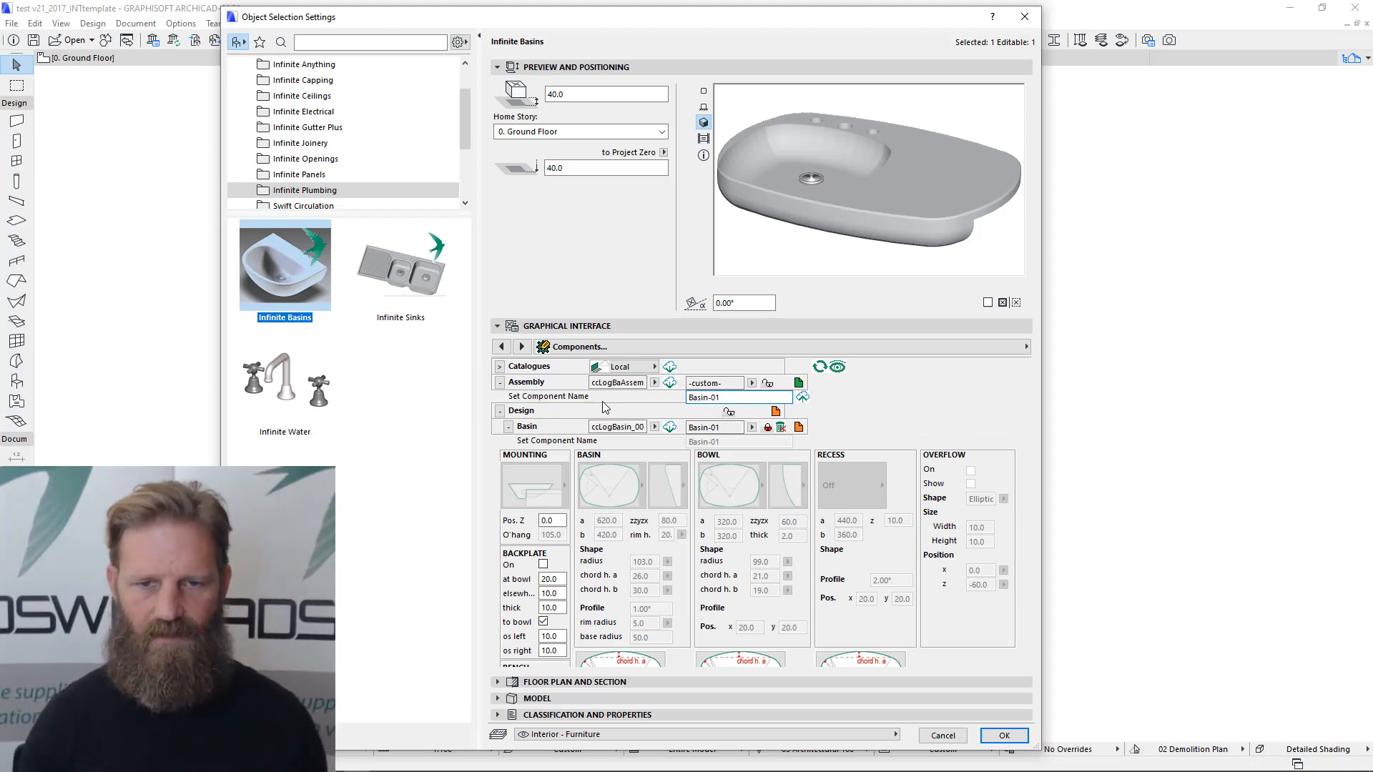
key(Return)
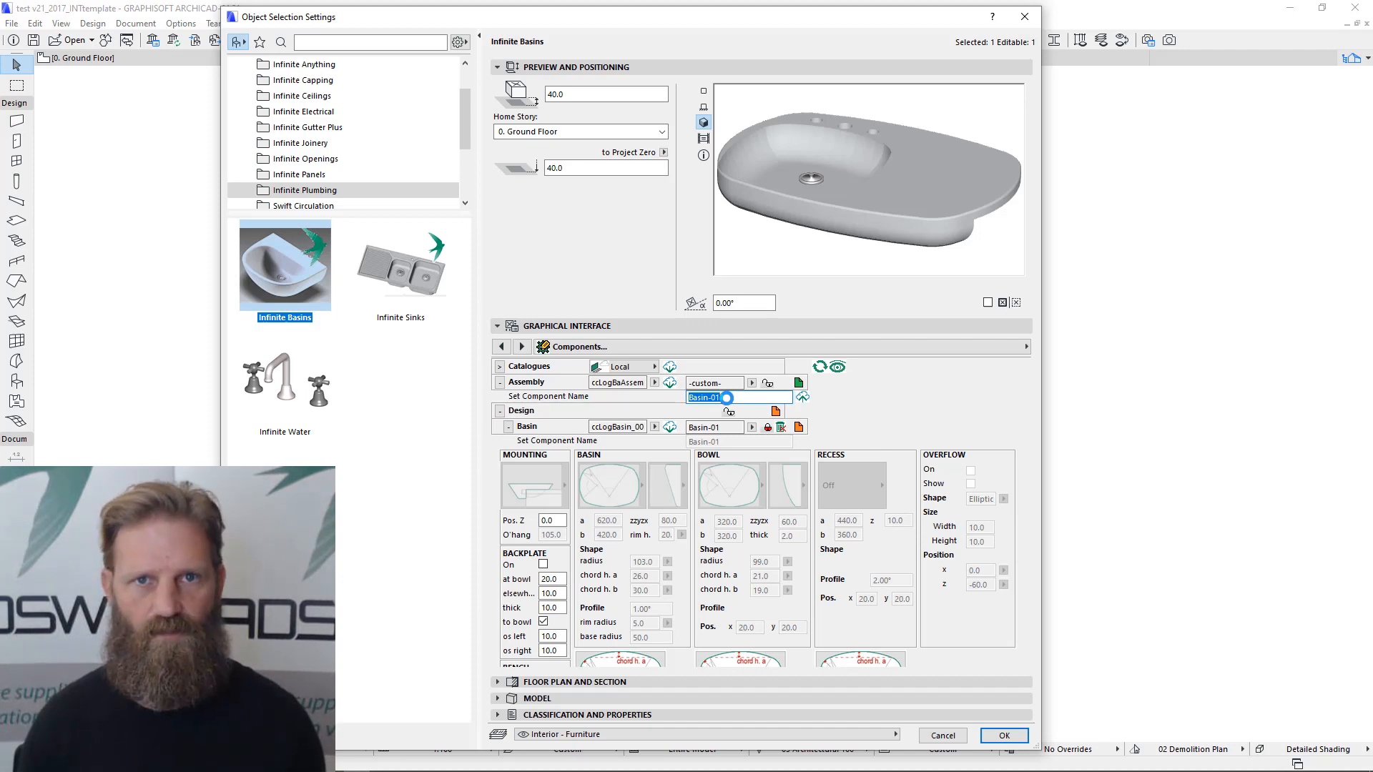
click(803, 398)
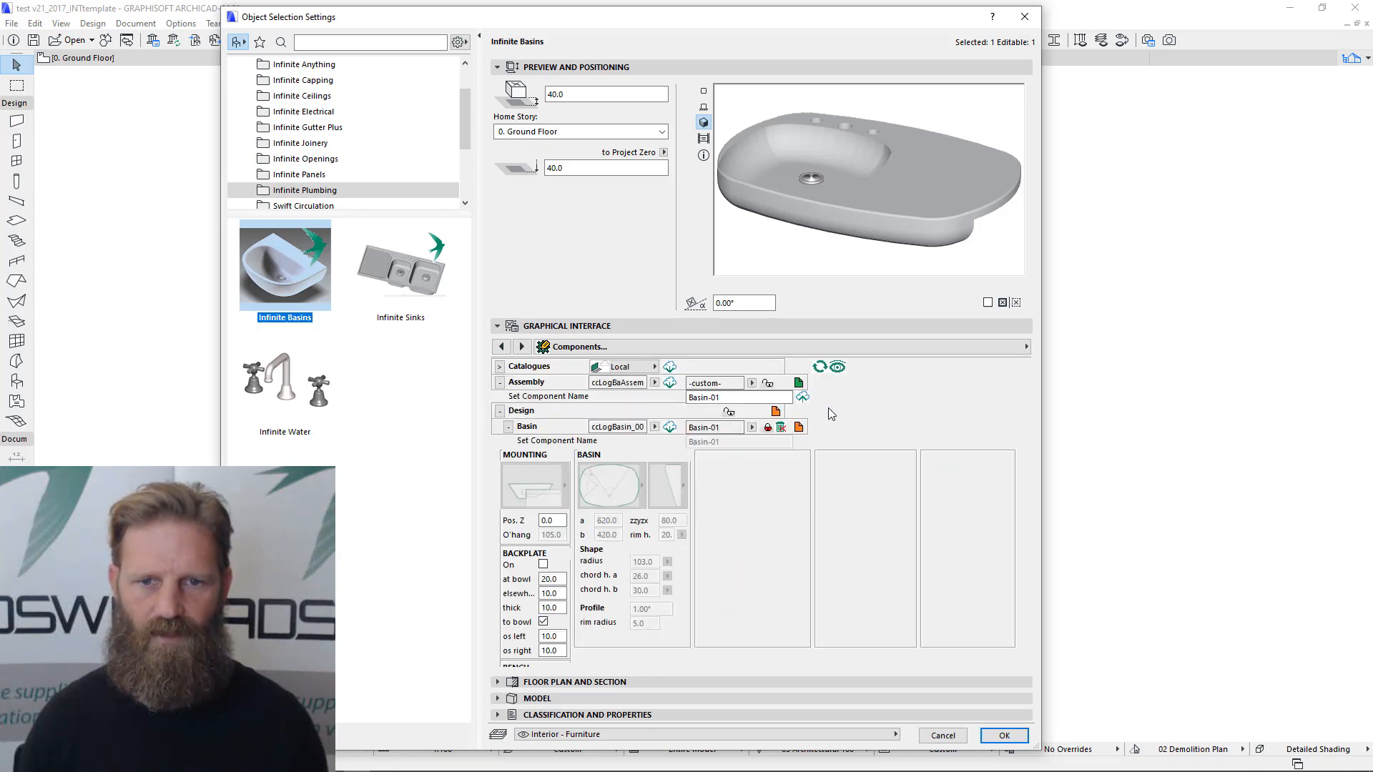
- Lock the assembly to its Basin-01 catalogue entry and collapse the Basin component's settings
click(670, 384)
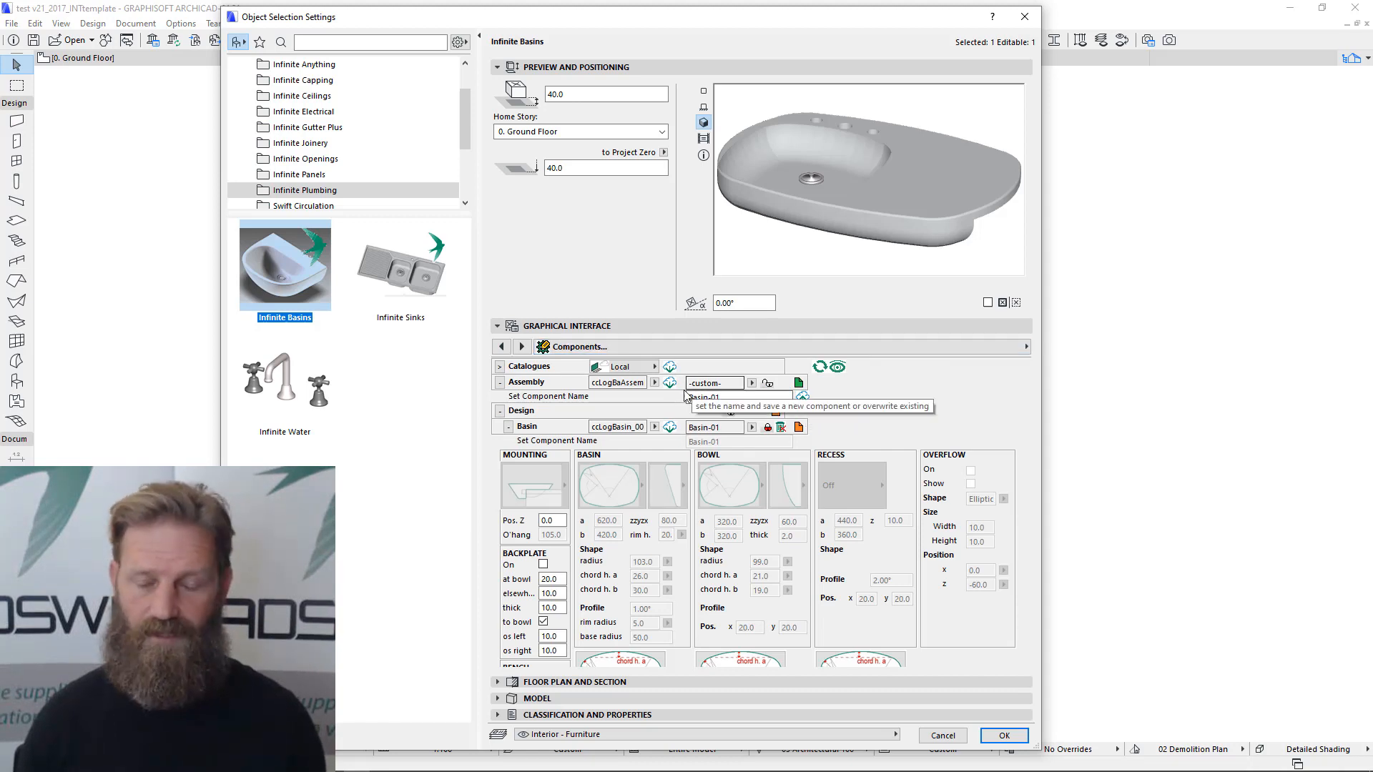
click(769, 385)
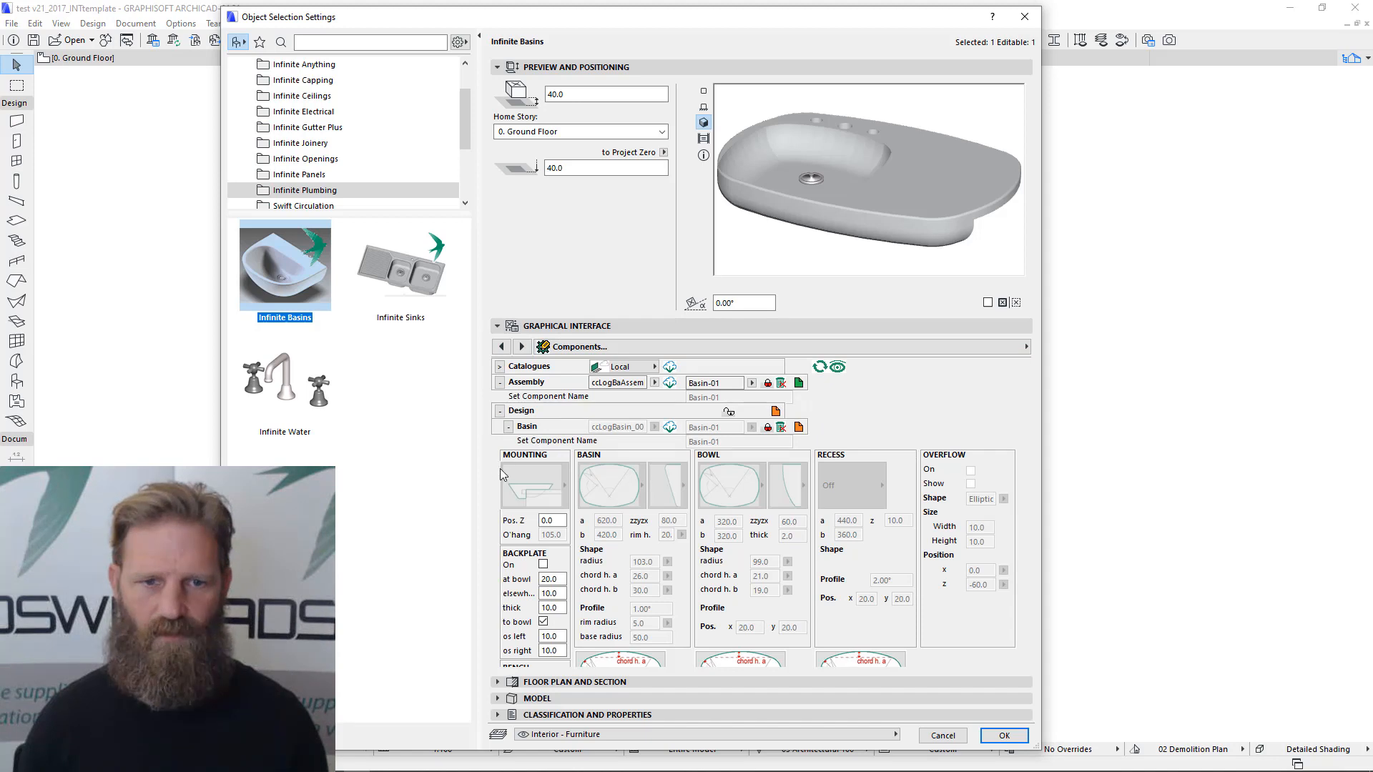
click(507, 428)
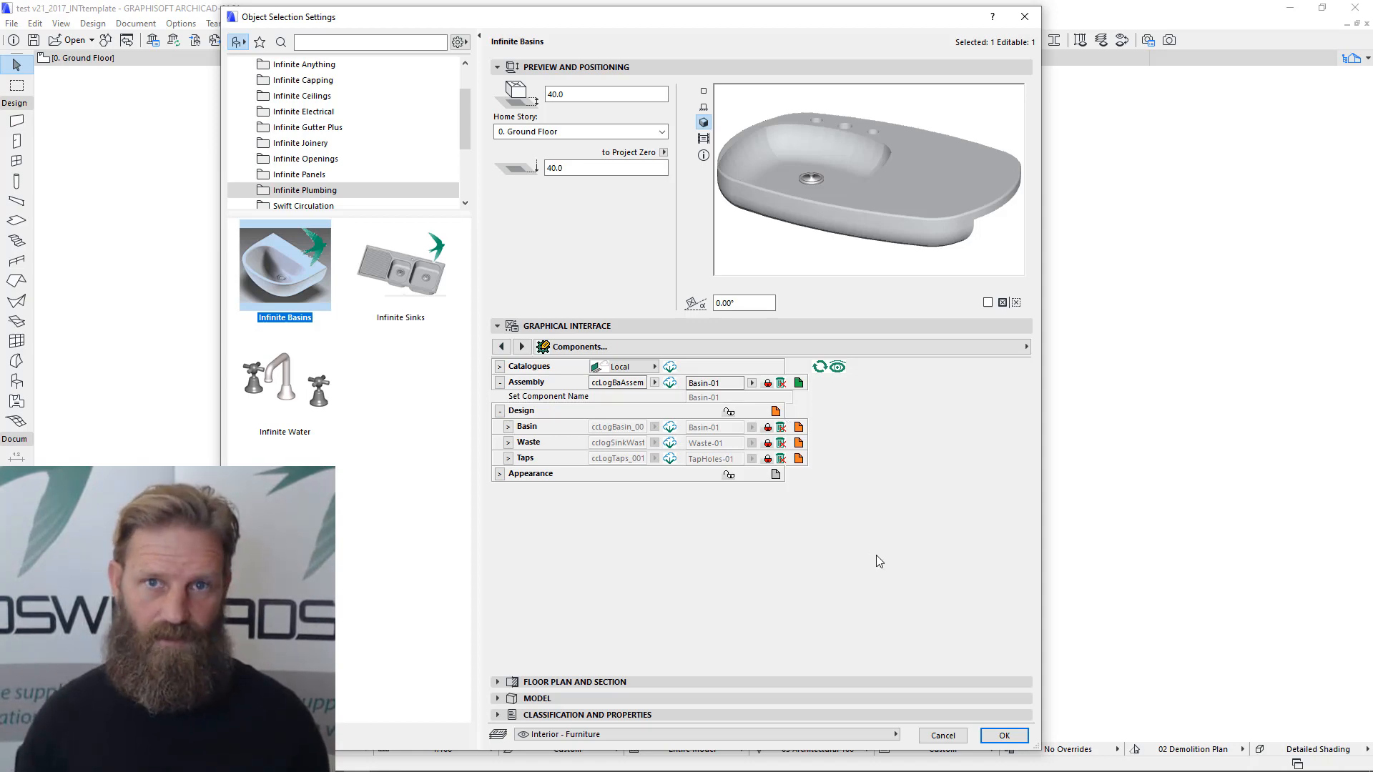
- Examine the Infinite Water object's Spout Geometry 1 settings and geometry types, and return to Rapid Configuration
click(987, 416)
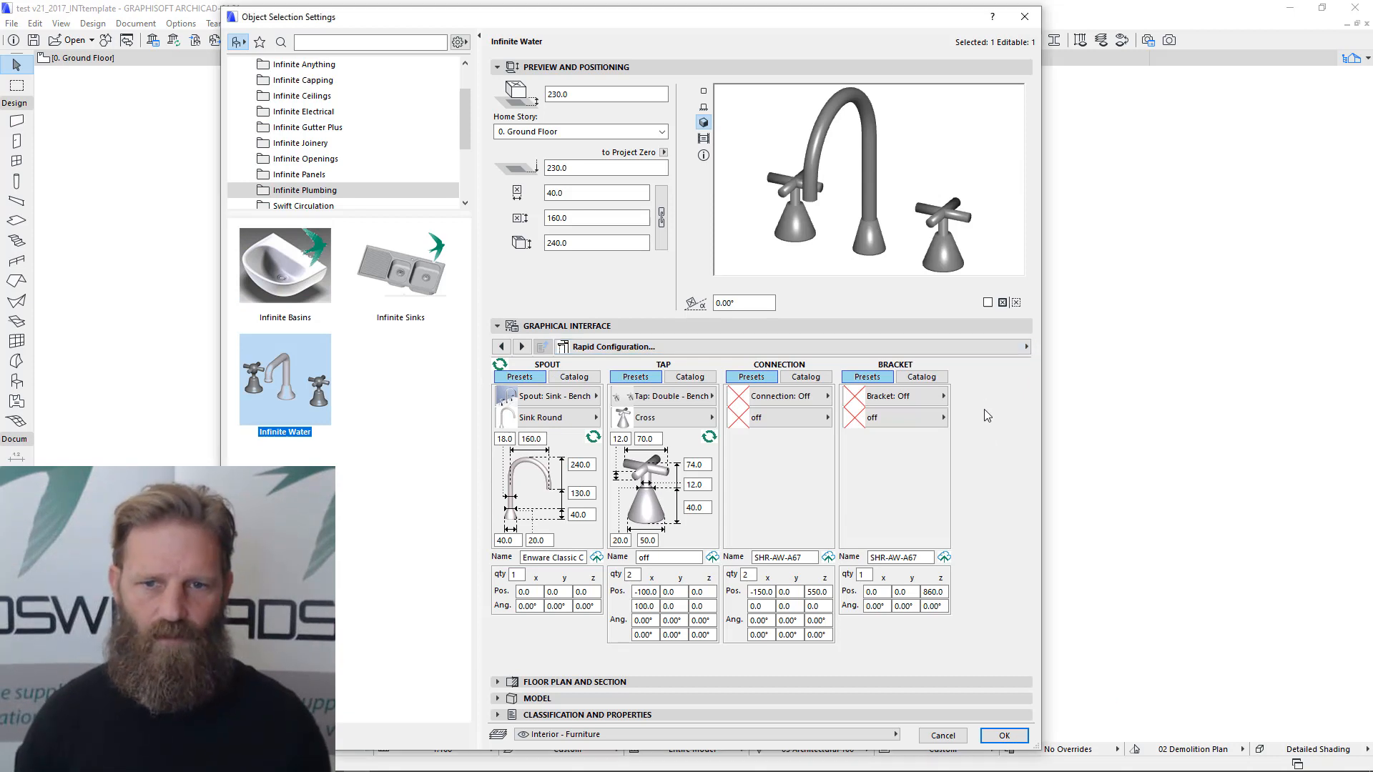
click(964, 348)
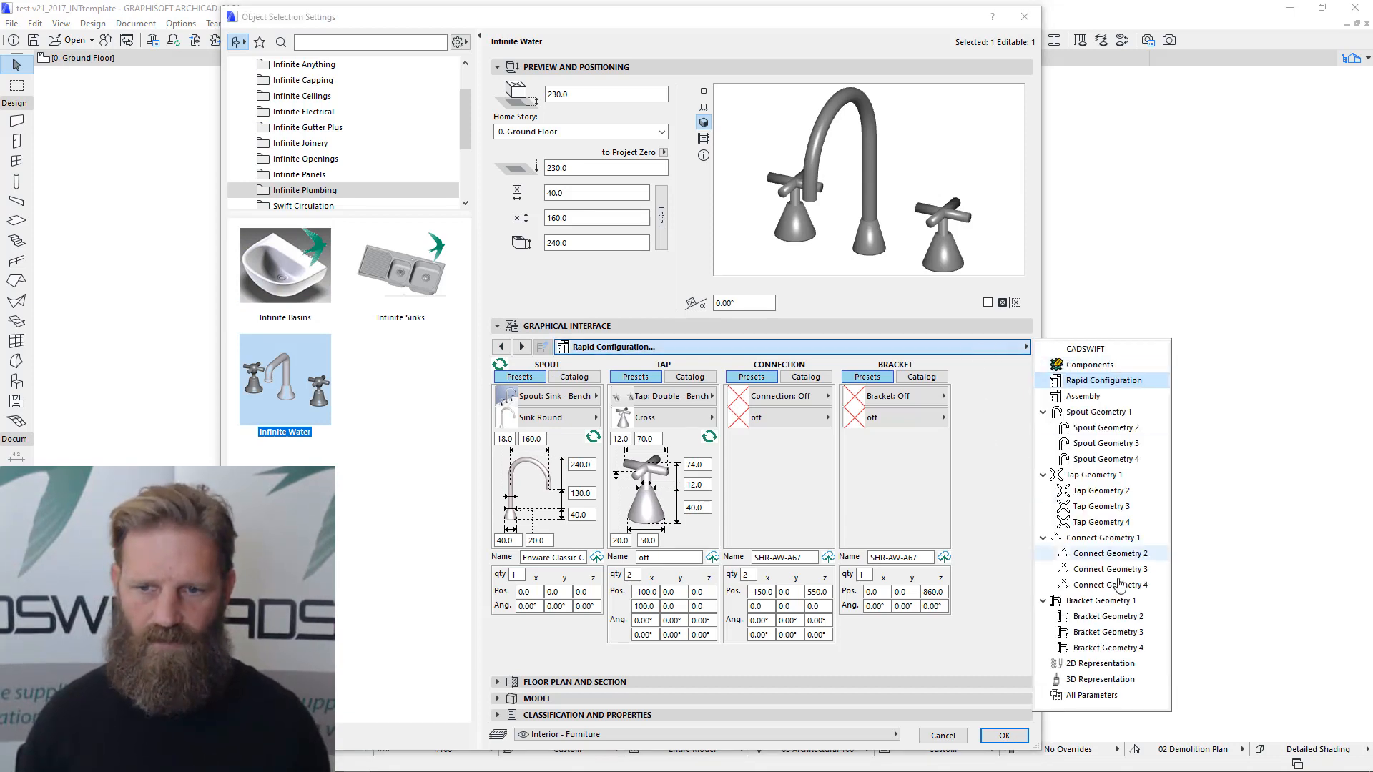
click(1105, 414)
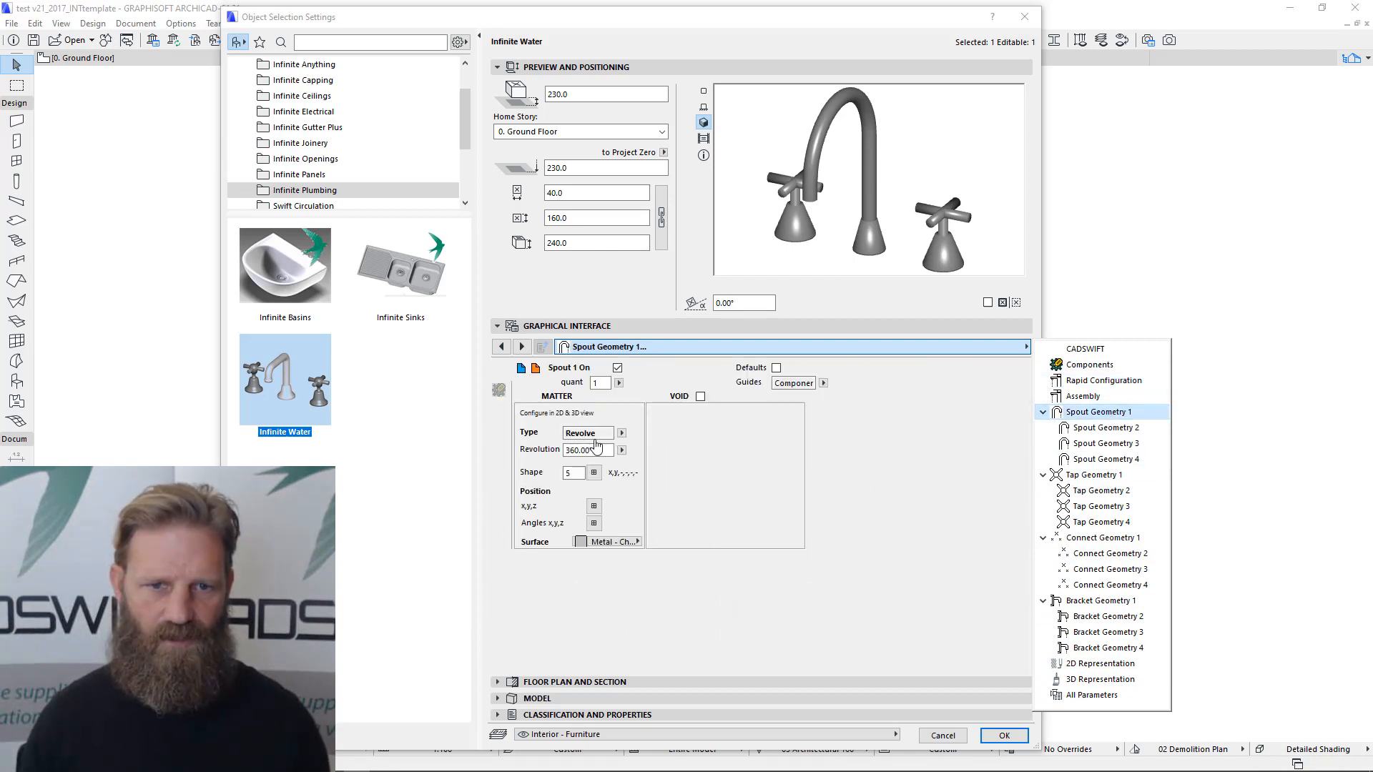
click(622, 434)
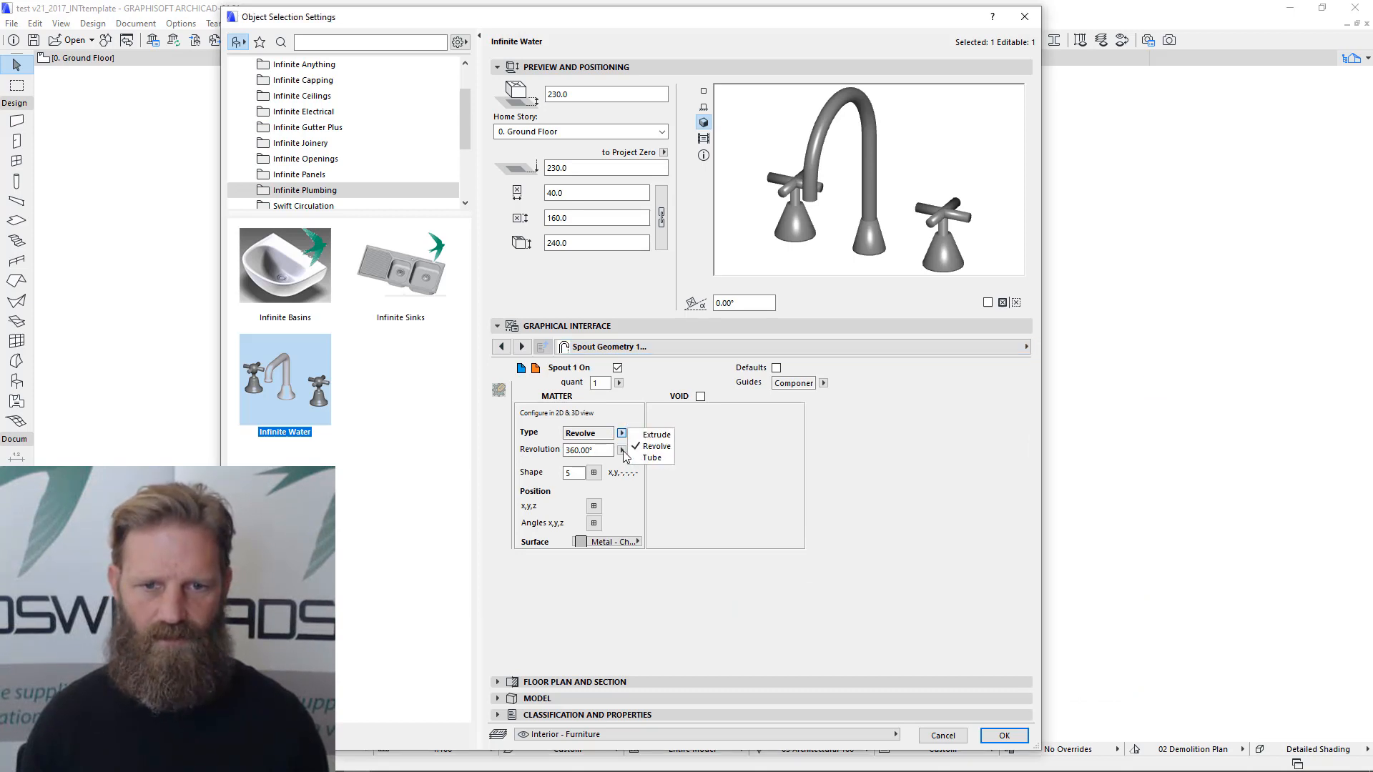
click(602, 477)
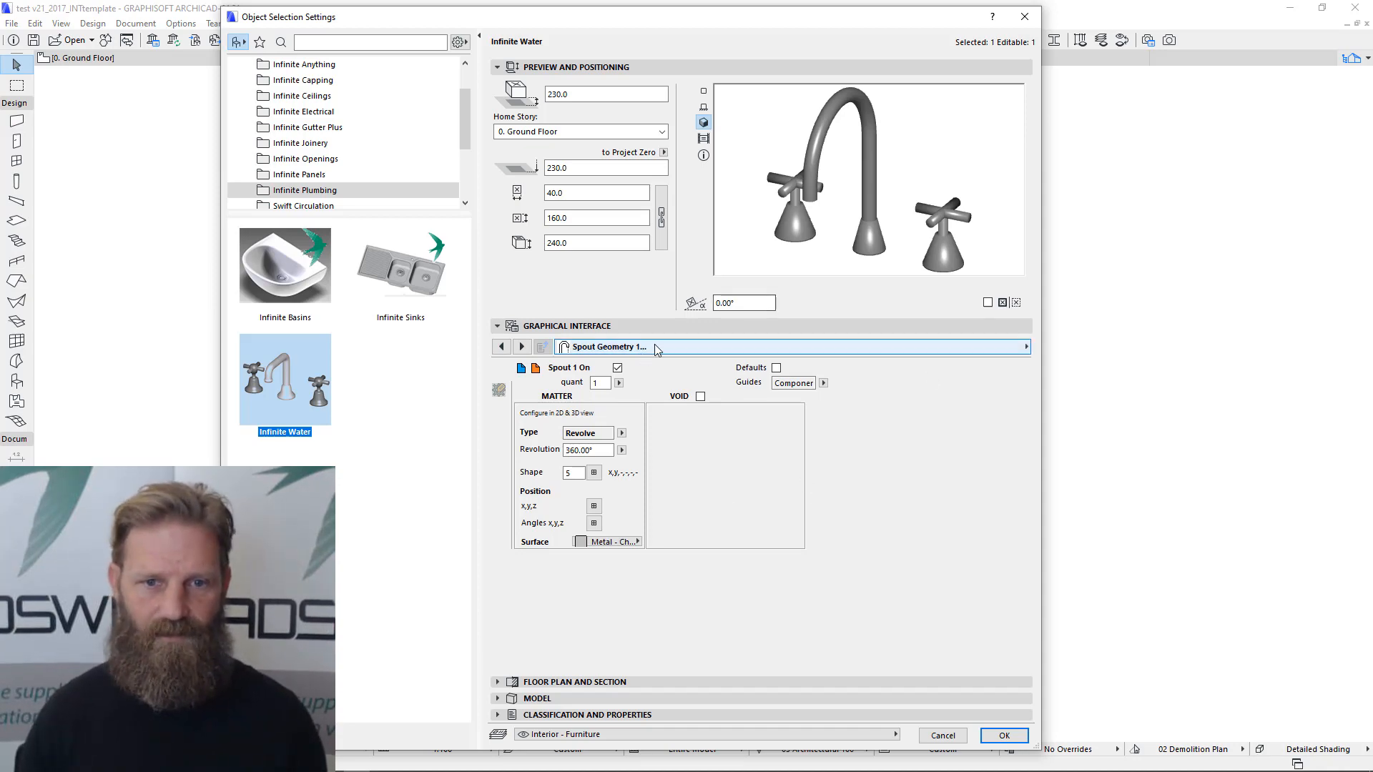
click(887, 348)
click(1114, 383)
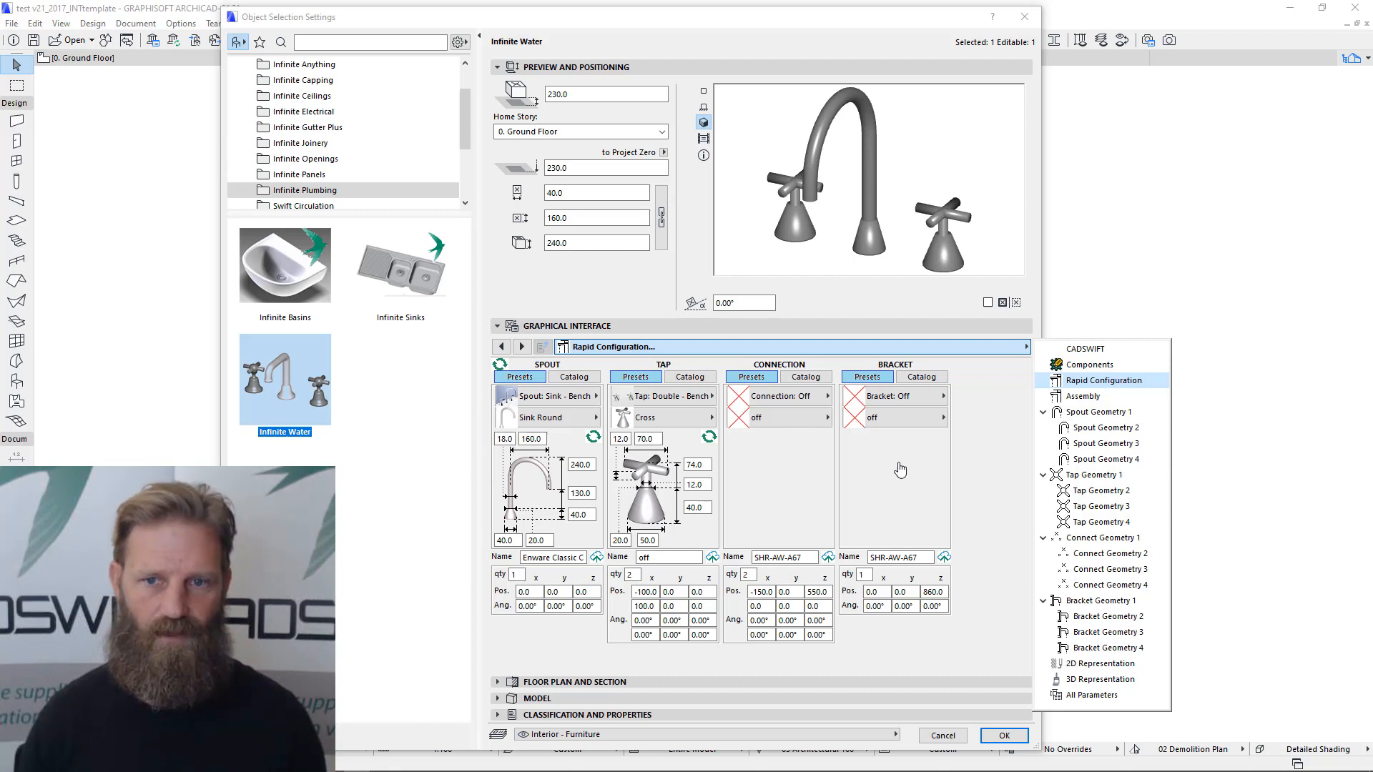
click(969, 441)
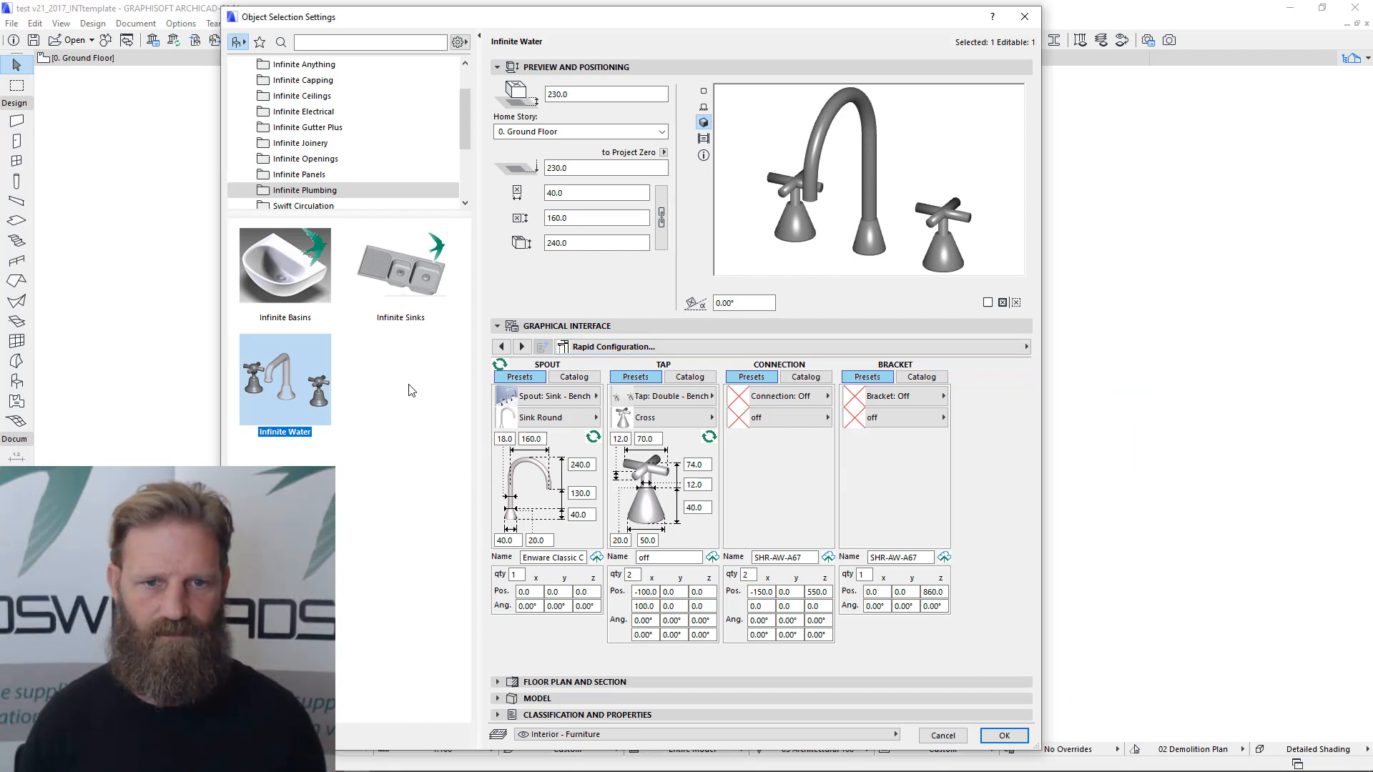
- Review the available spout preset types and the styles offered for the bench-mounted sink spout
click(570, 401)
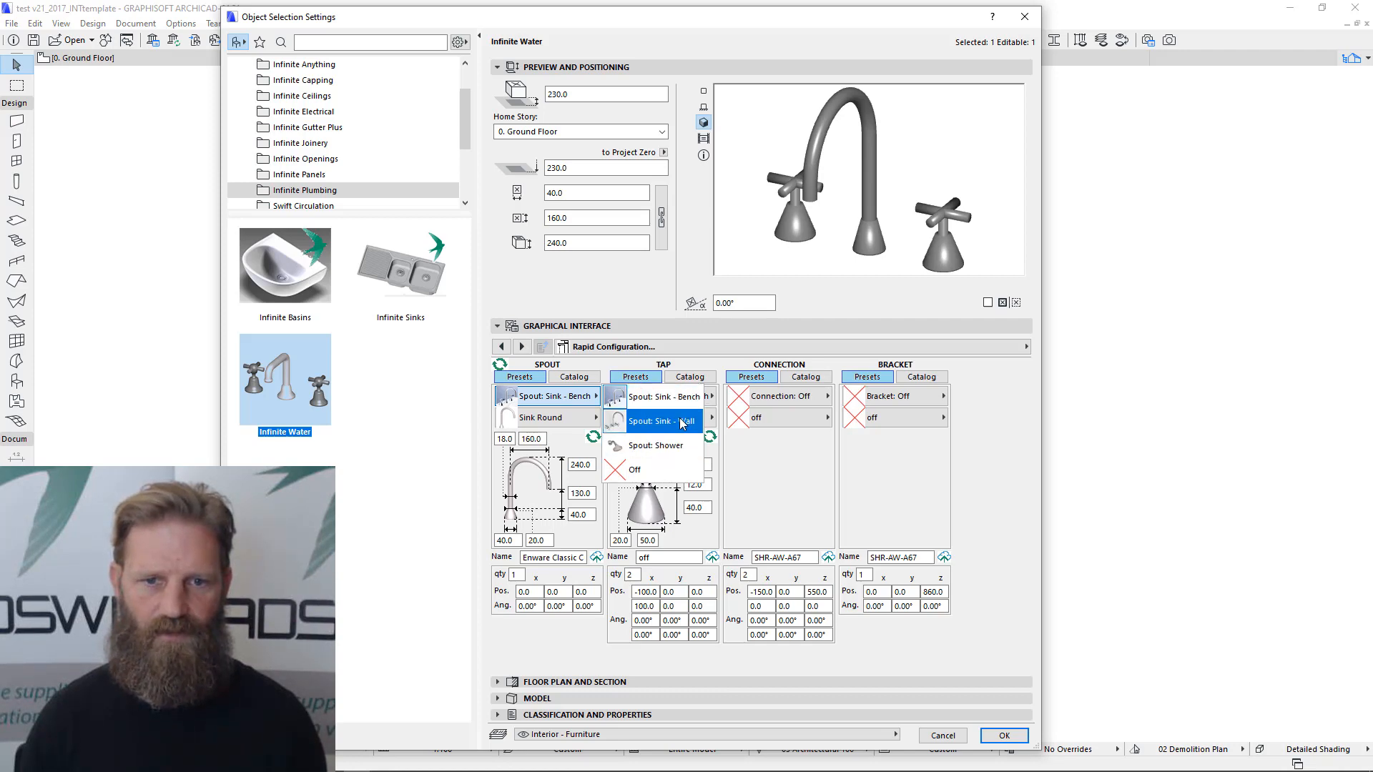
click(557, 419)
click(559, 422)
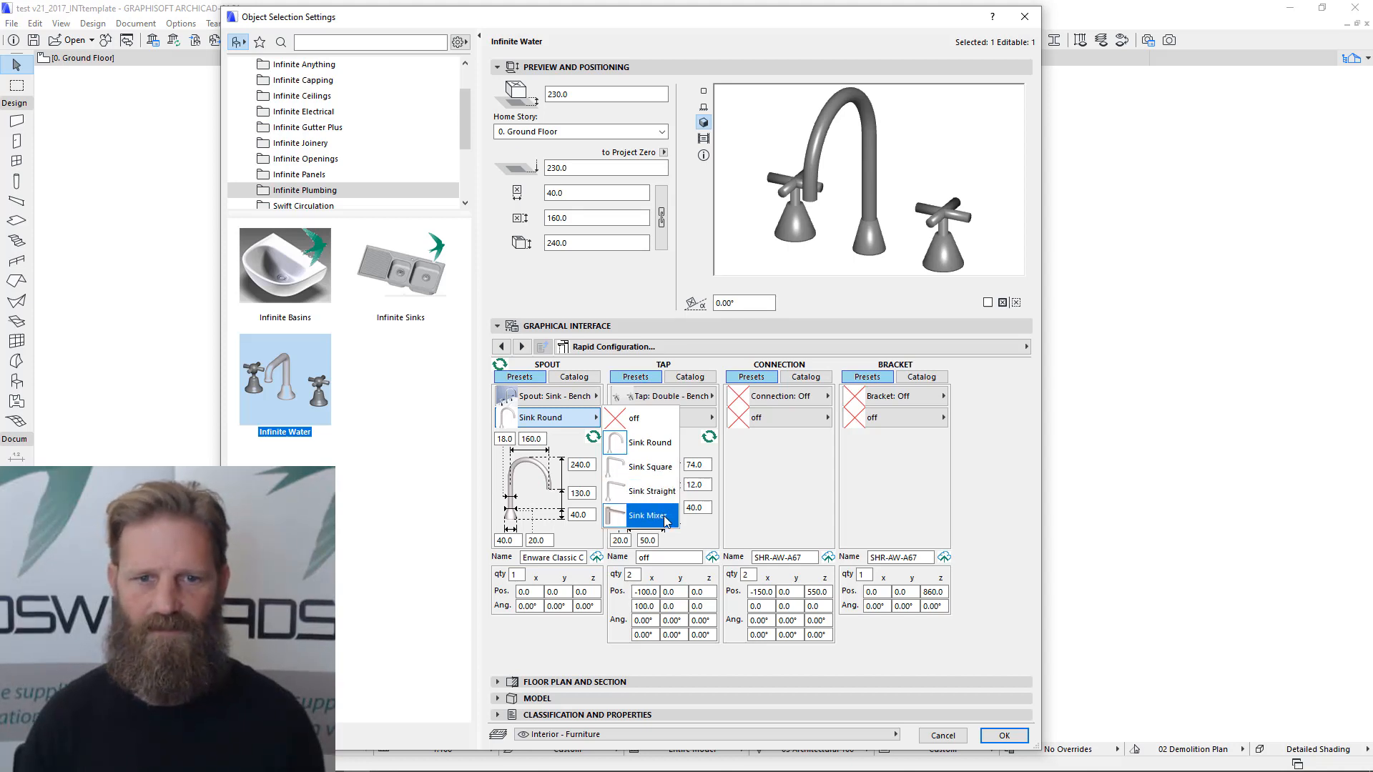
click(541, 422)
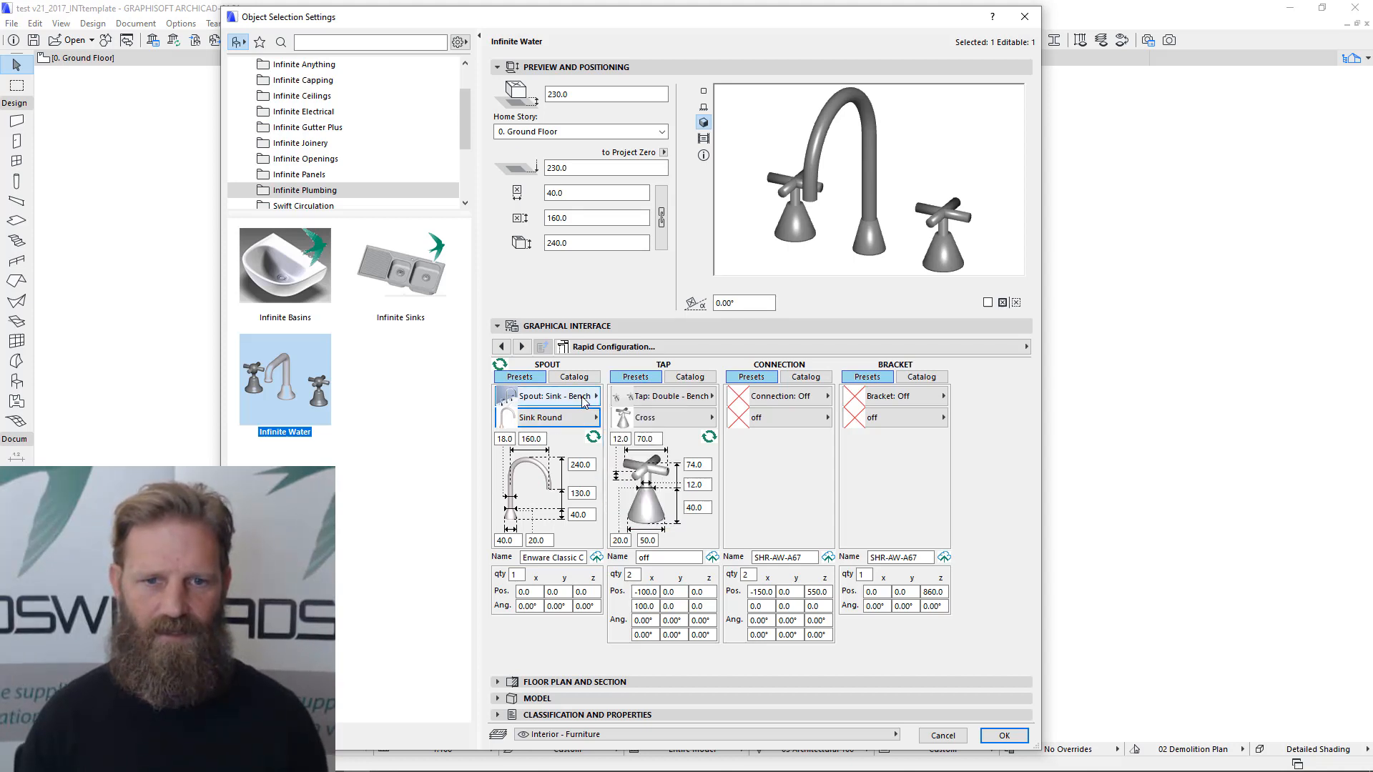
- Switch the spout preset to Spout: Shower and view its available styles
click(585, 403)
click(672, 449)
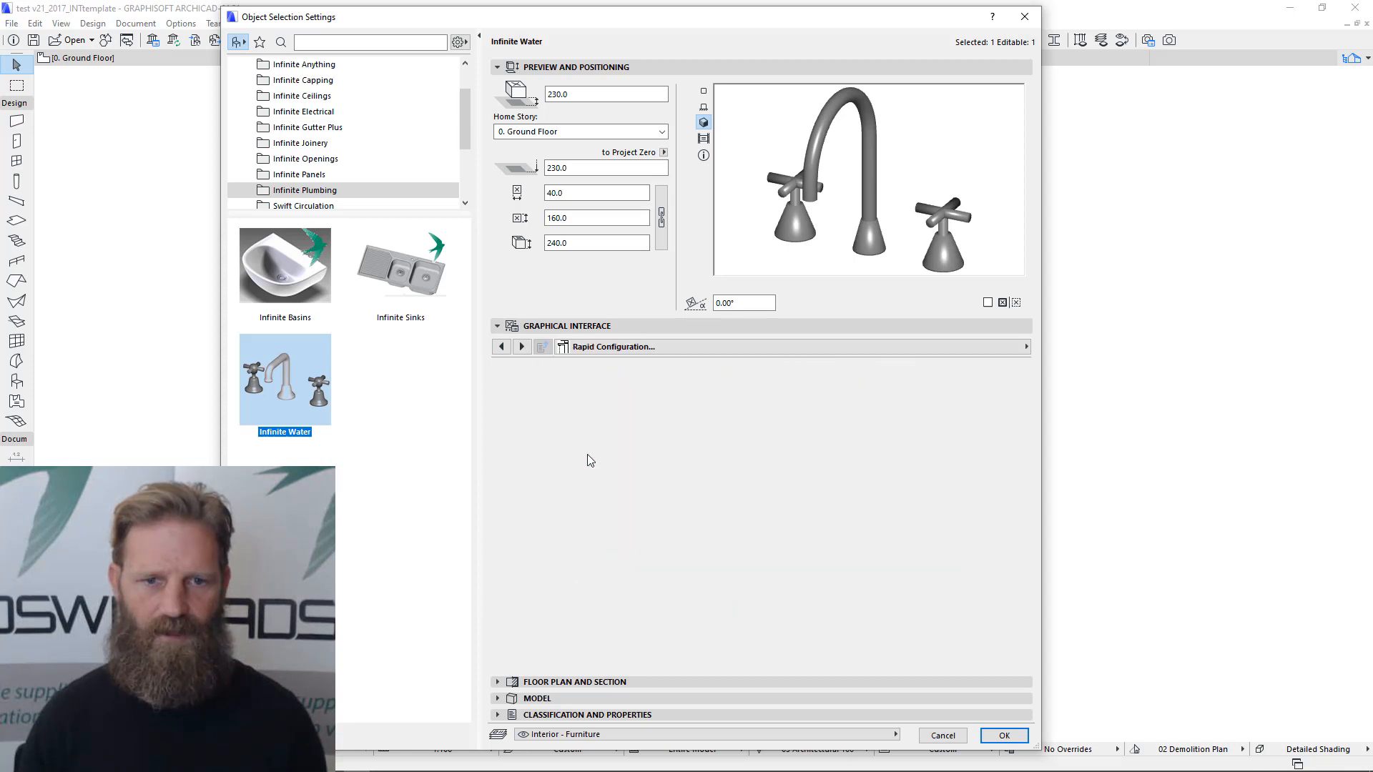
click(585, 419)
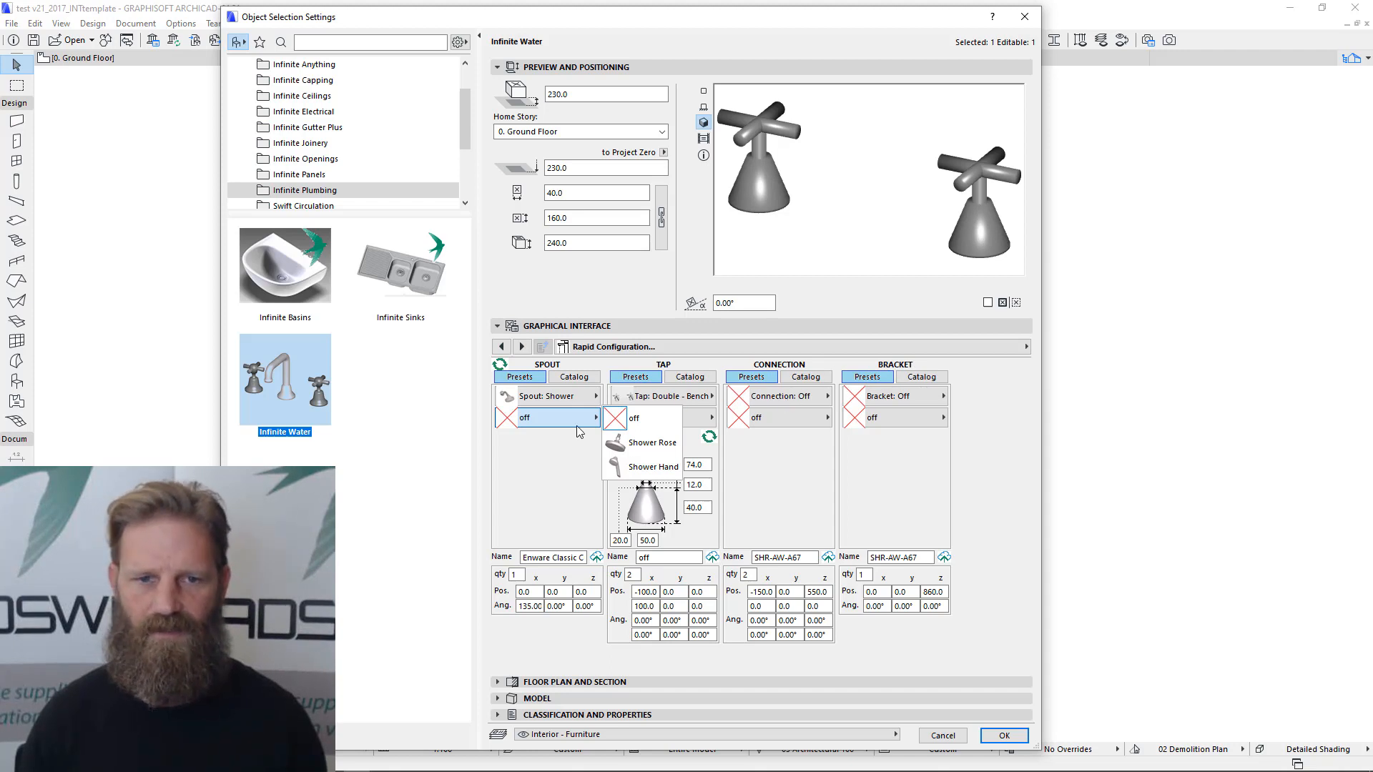
- Restore the spout preset to Spout: Sink - Bench with the Sink Round style
click(564, 401)
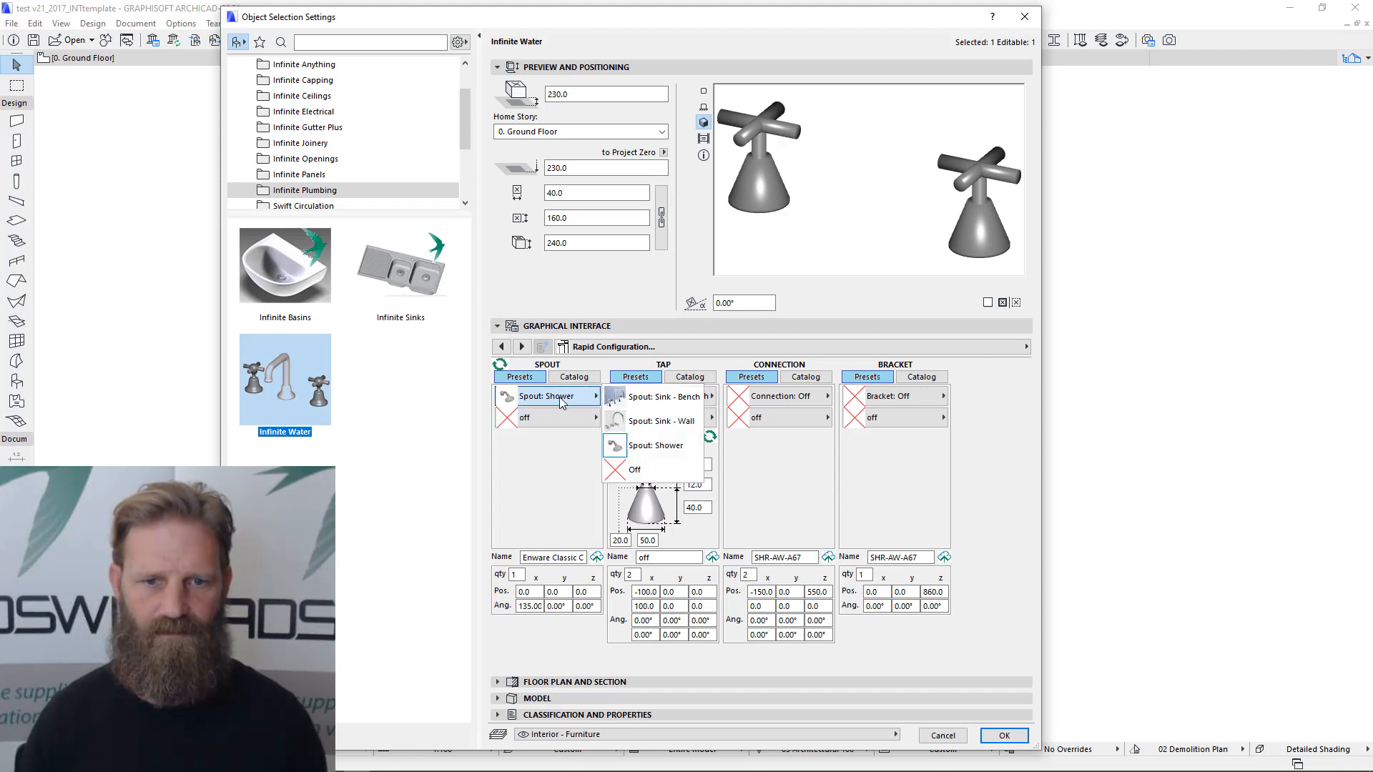
click(655, 396)
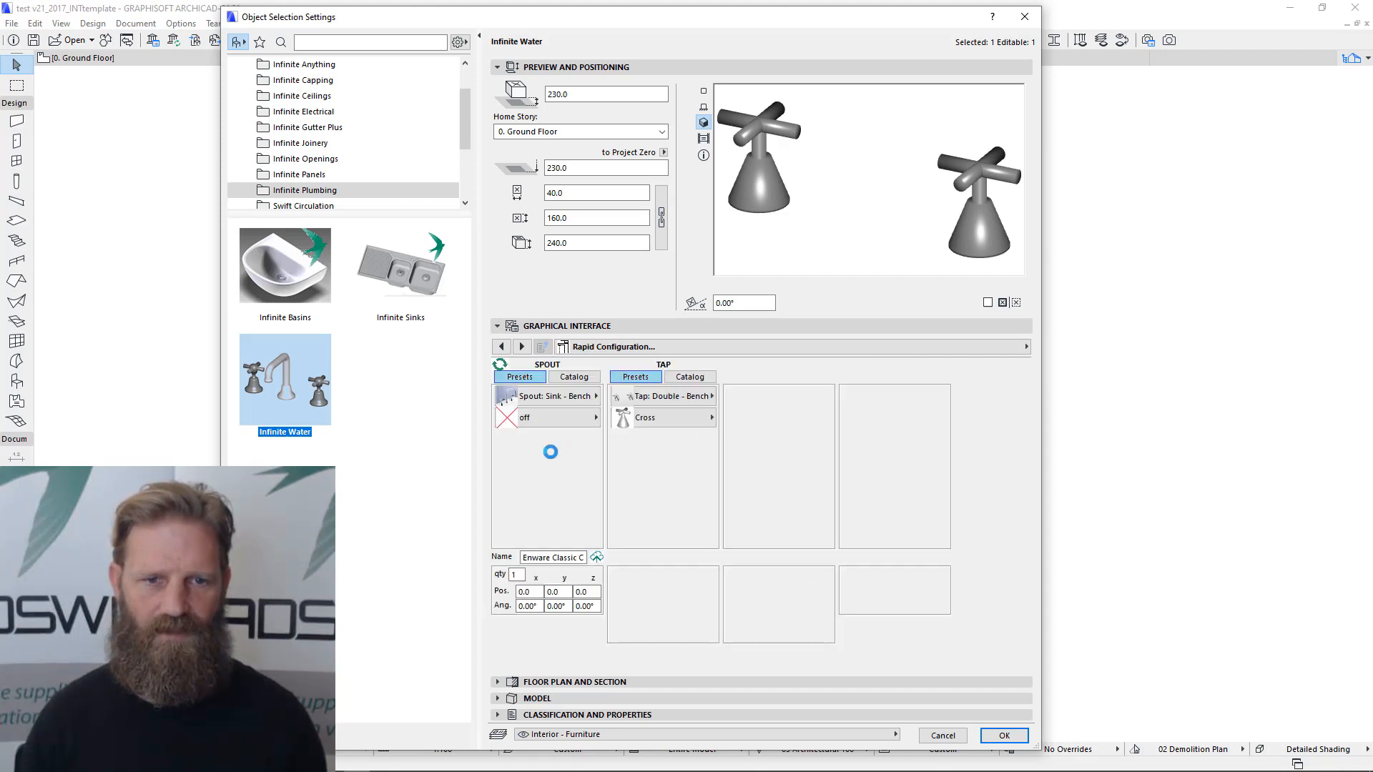
click(568, 421)
click(565, 443)
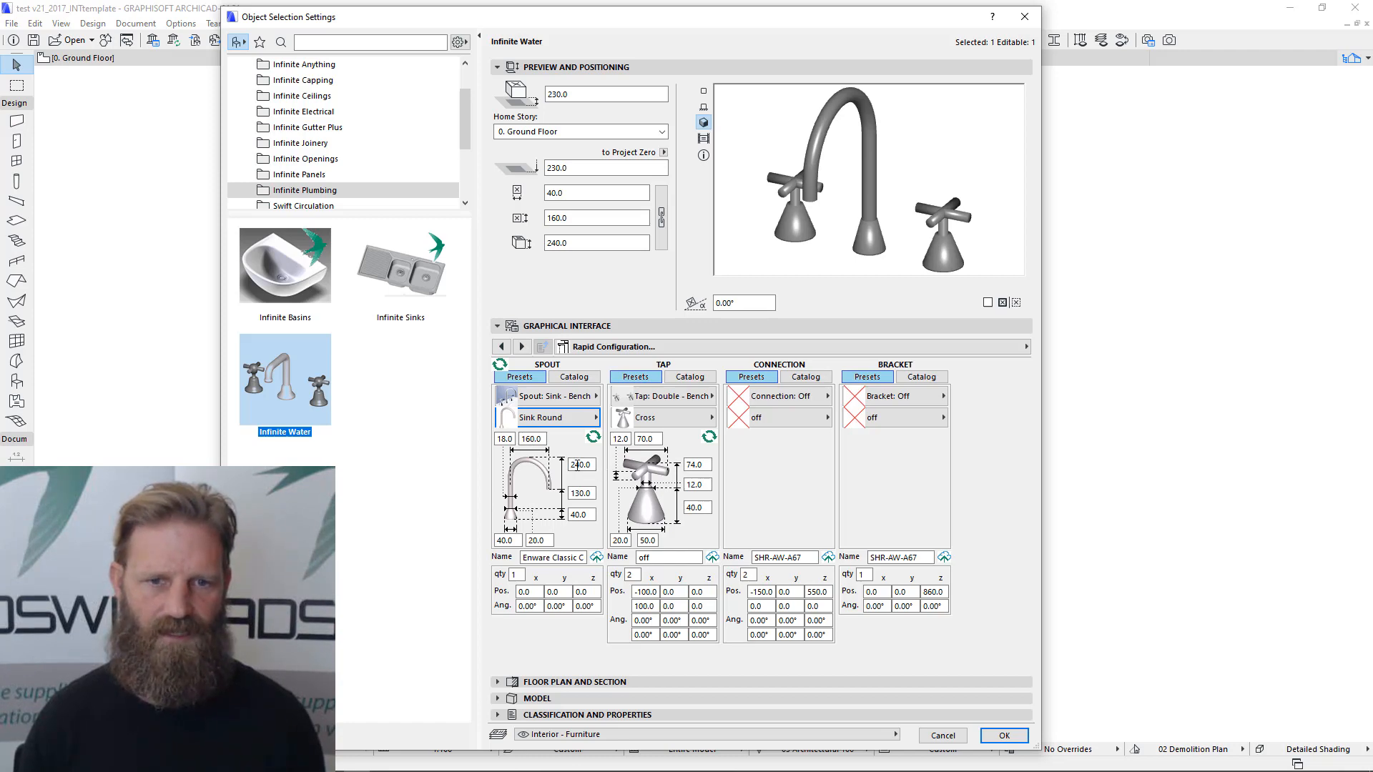
- Set the round spout's overall height to 190, its outlet height to 90 and its reach to 120
drag(578, 466, 571, 465)
text(19)
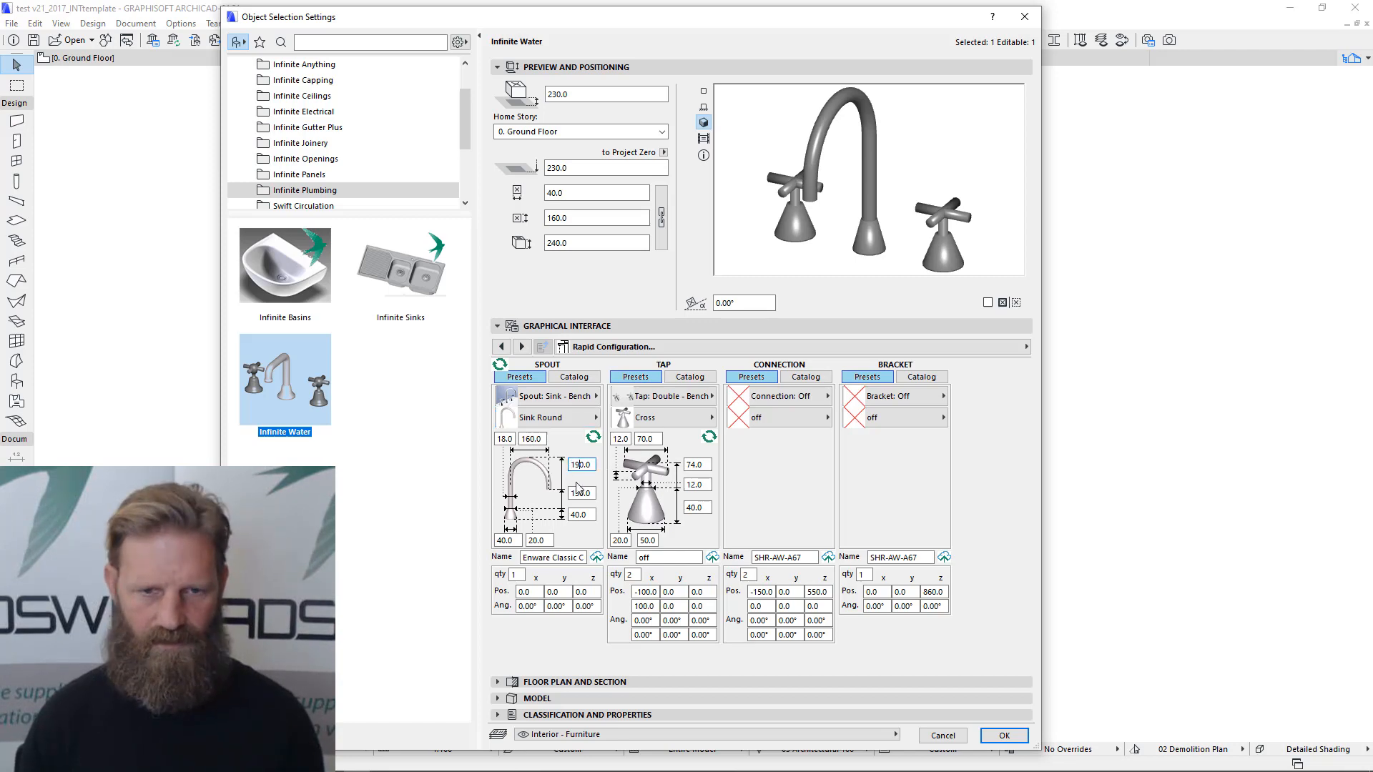
click(580, 493)
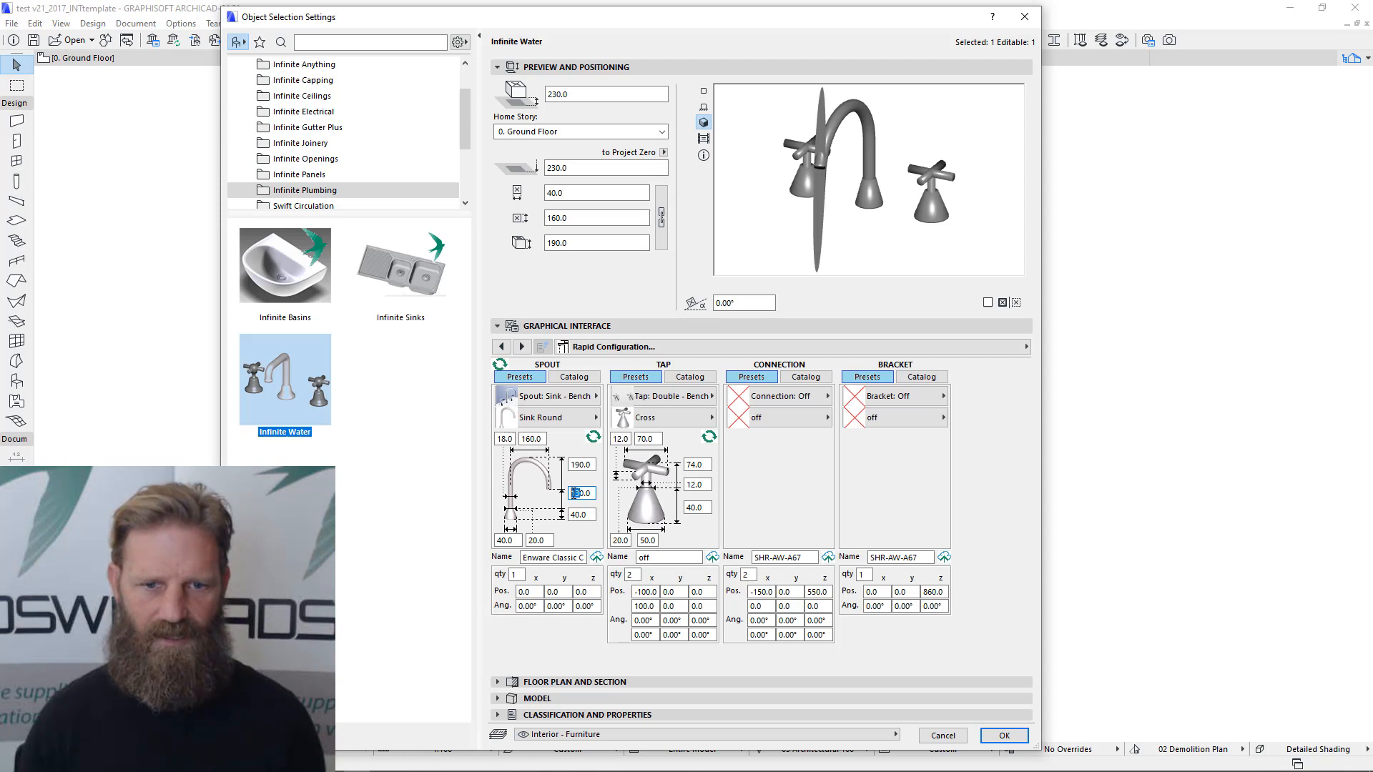
text(9)
key(Tab)
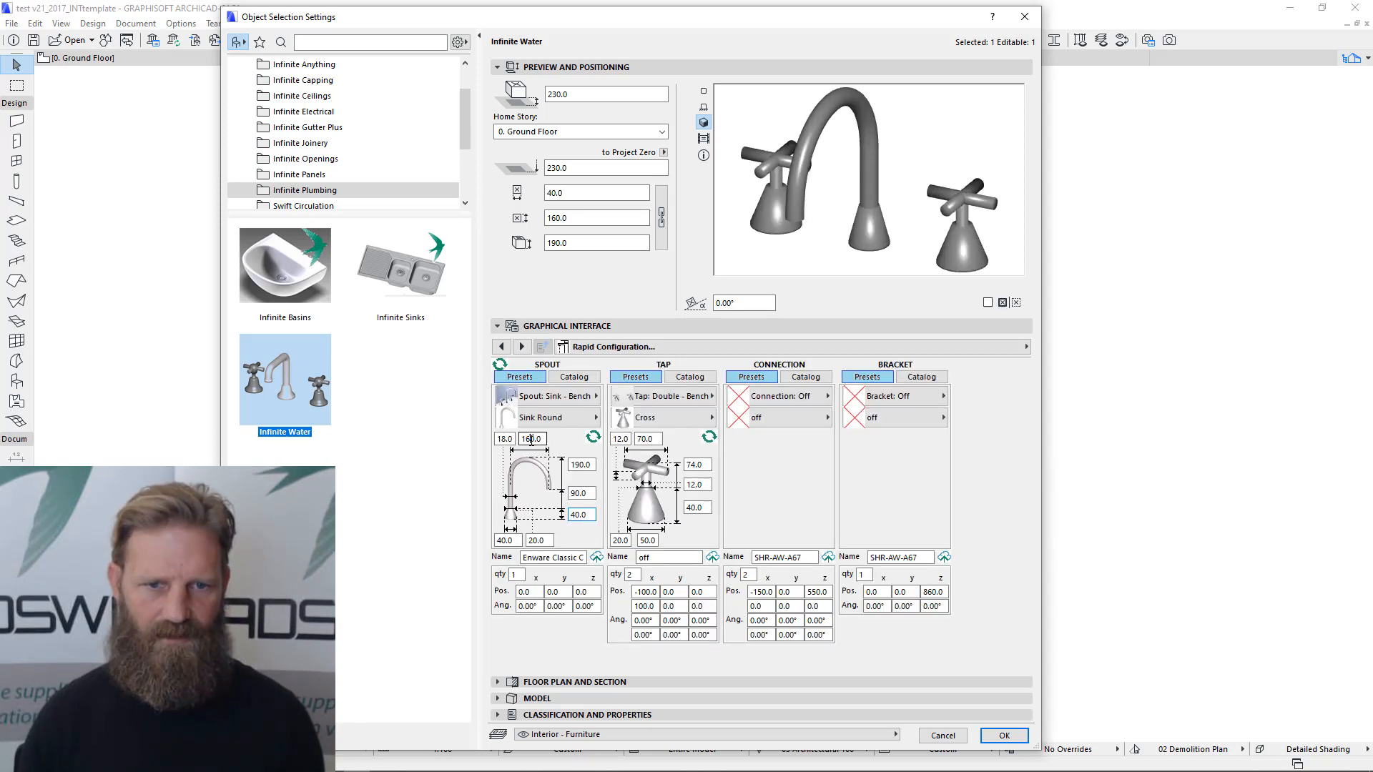
drag(531, 439, 529, 438)
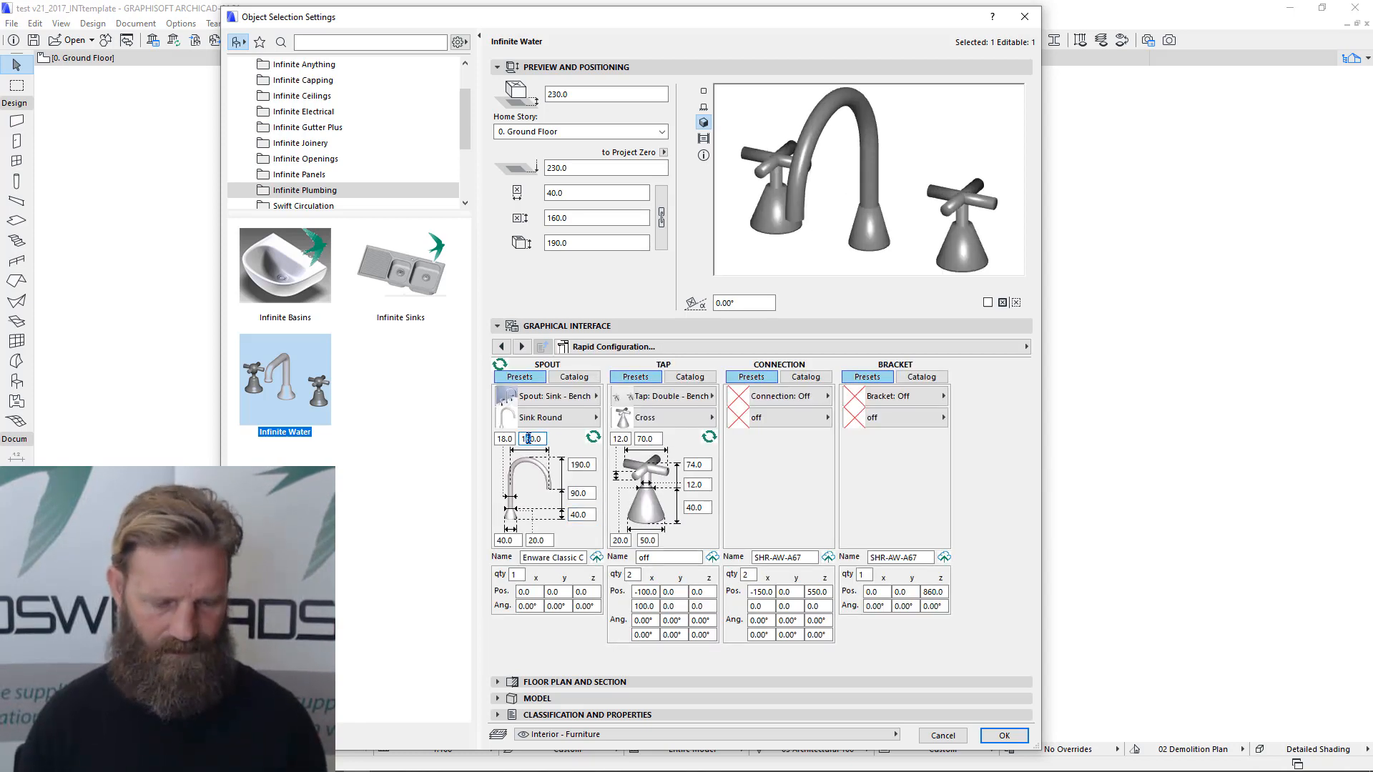
text(2)
key(Tab)
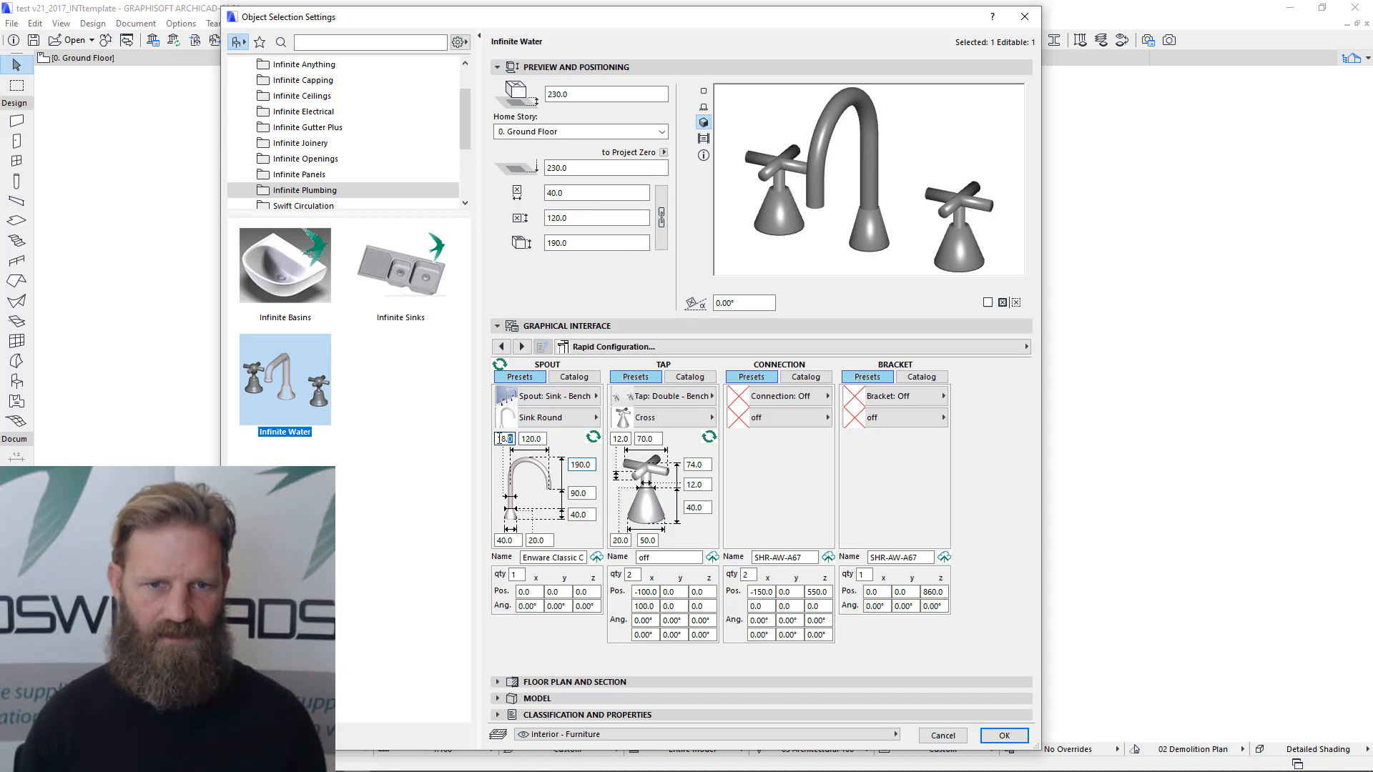
- Set the spout base's top diameter to 40 and its height to 90
click(503, 438)
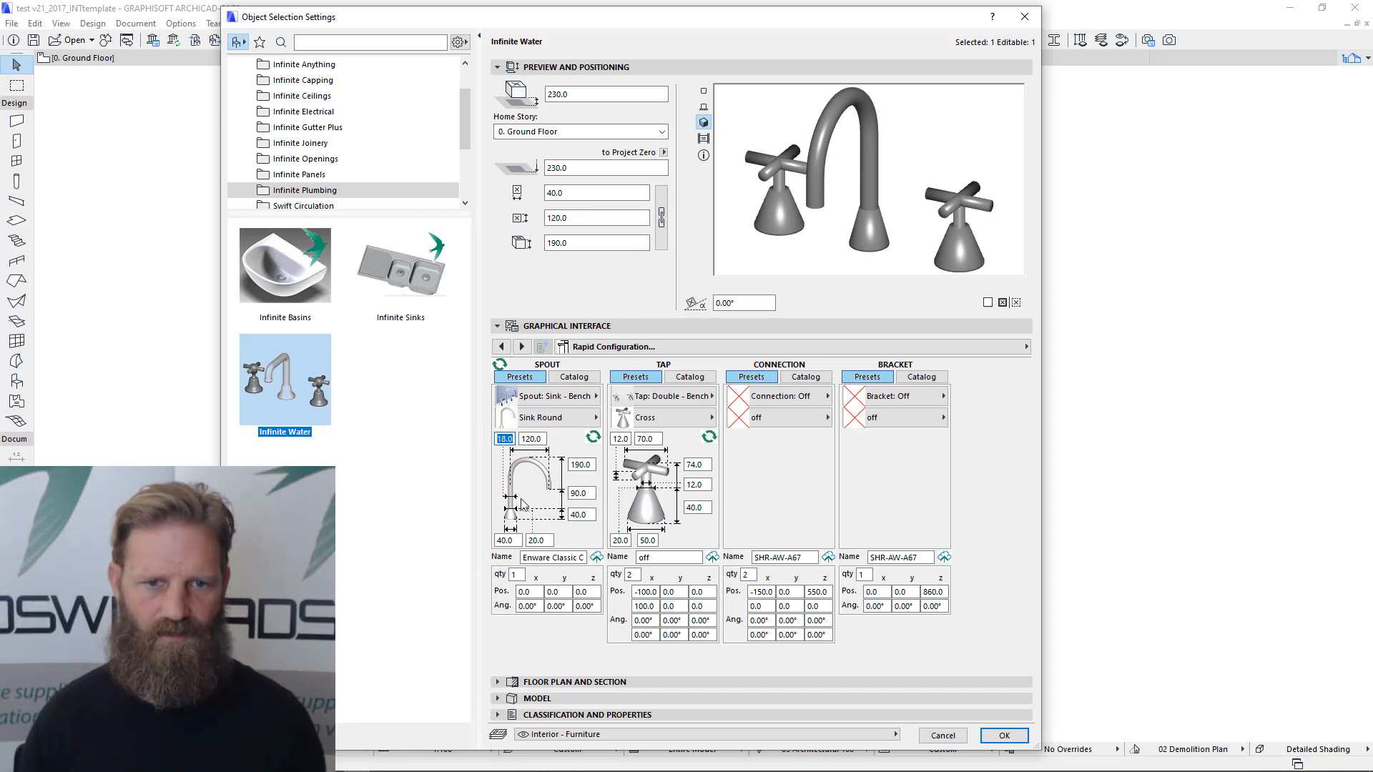
click(509, 541)
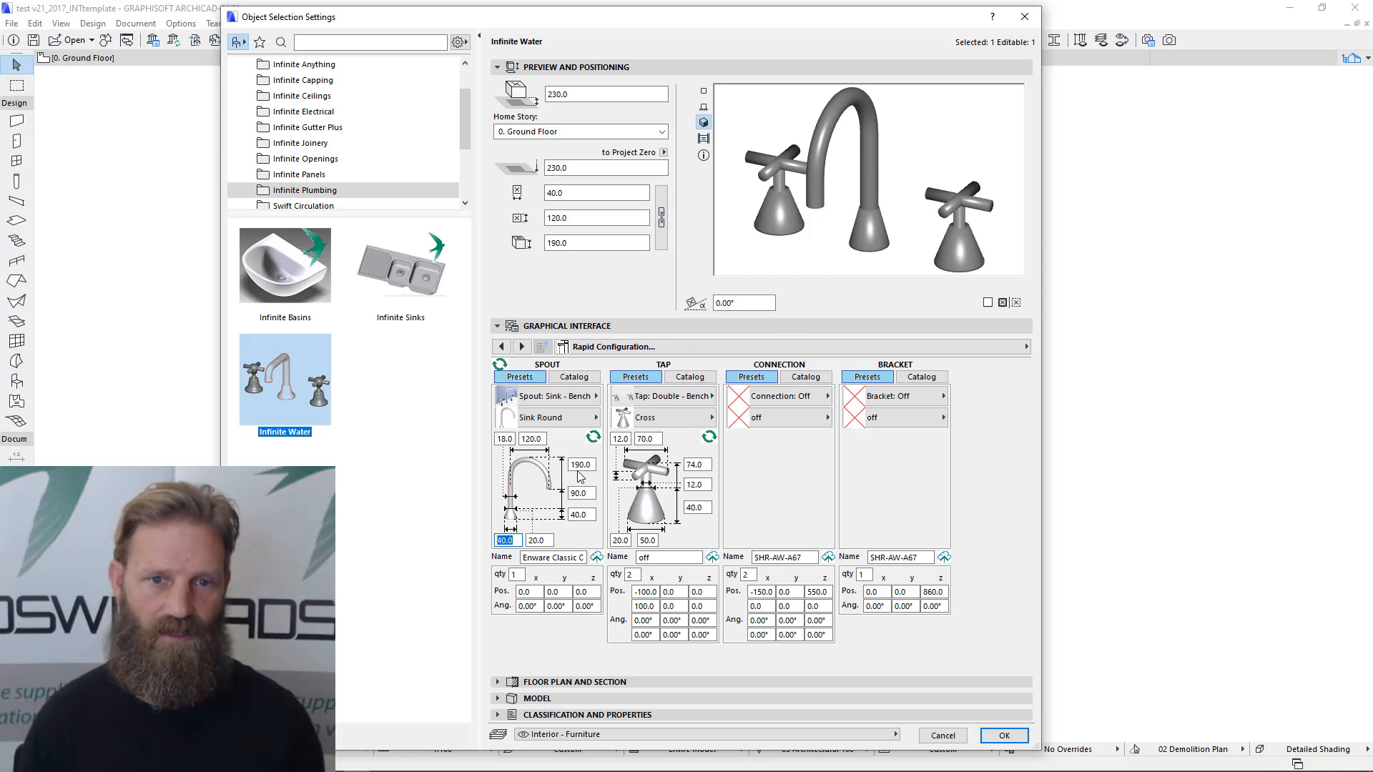
click(538, 540)
text(4)
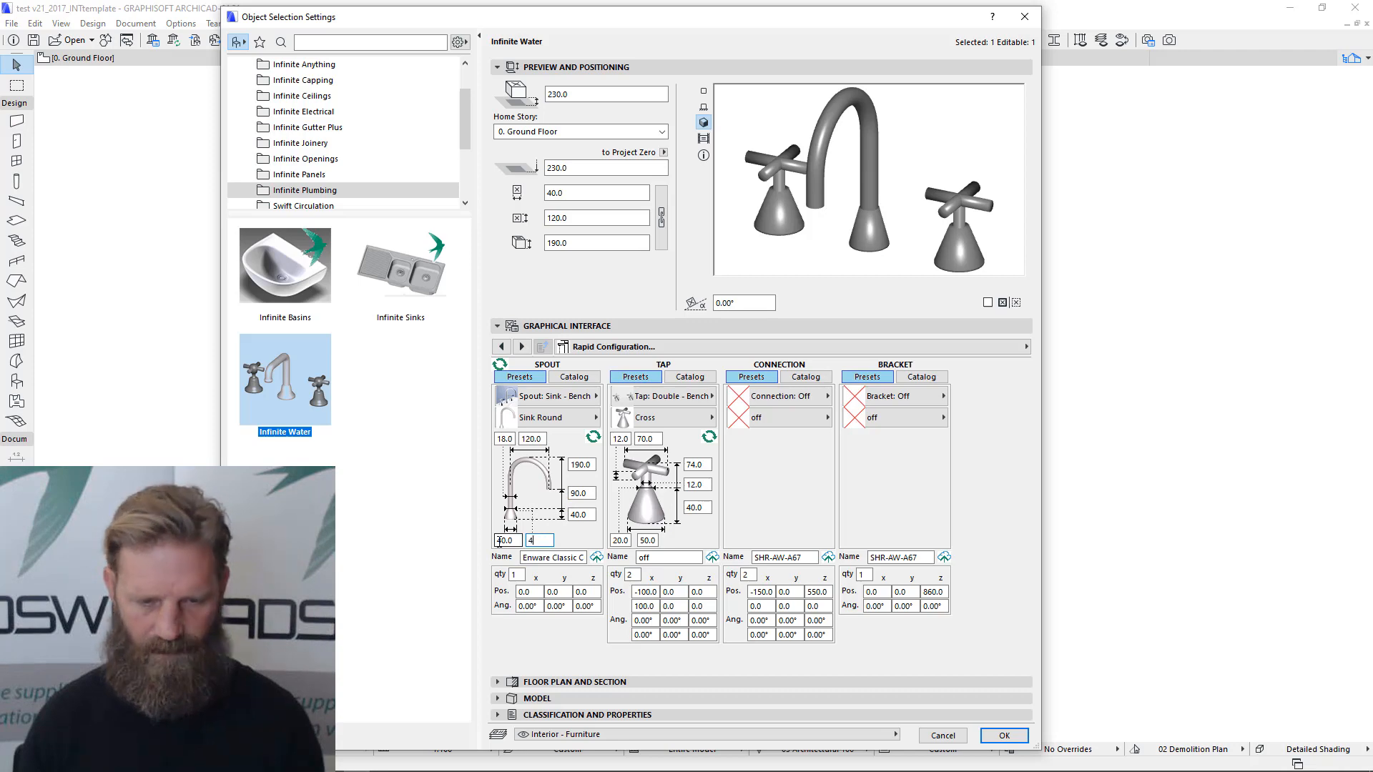
text(0)
click(513, 541)
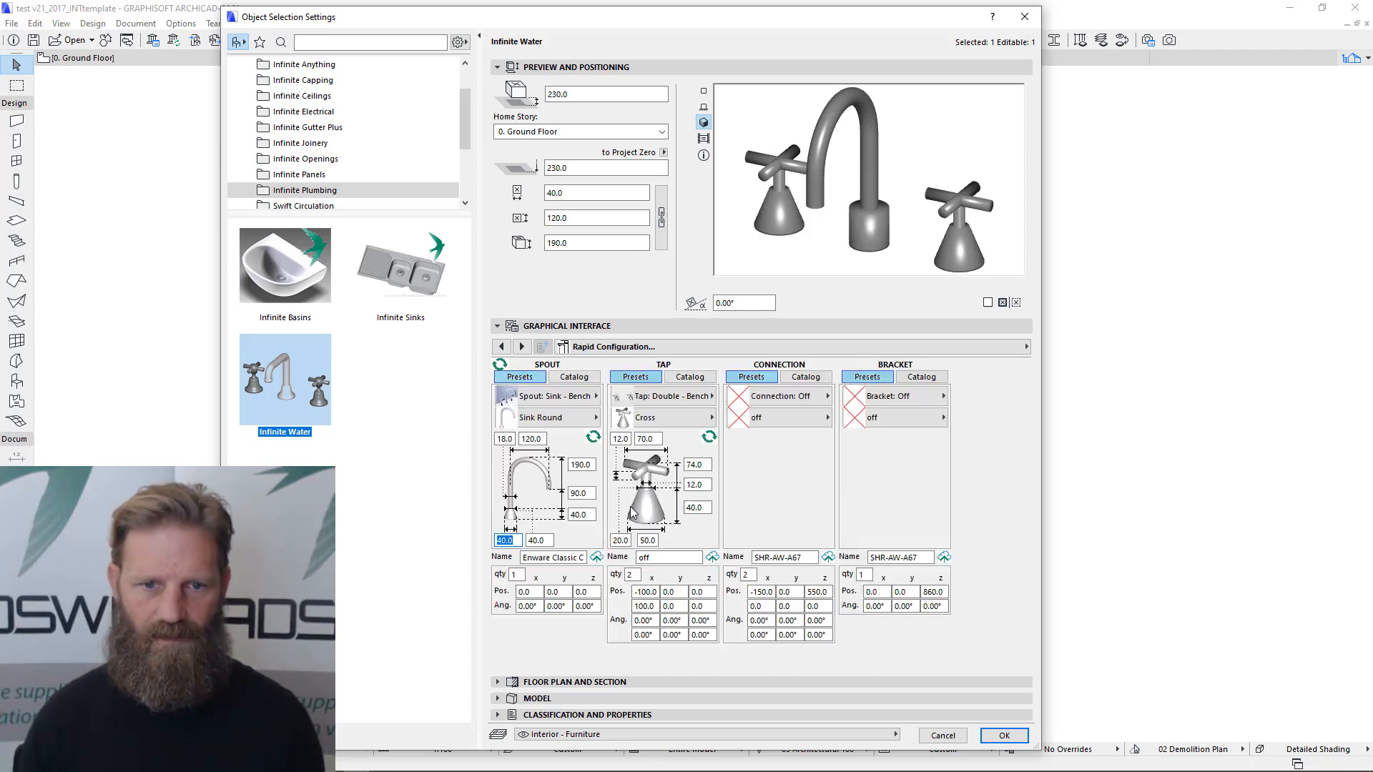
click(591, 514)
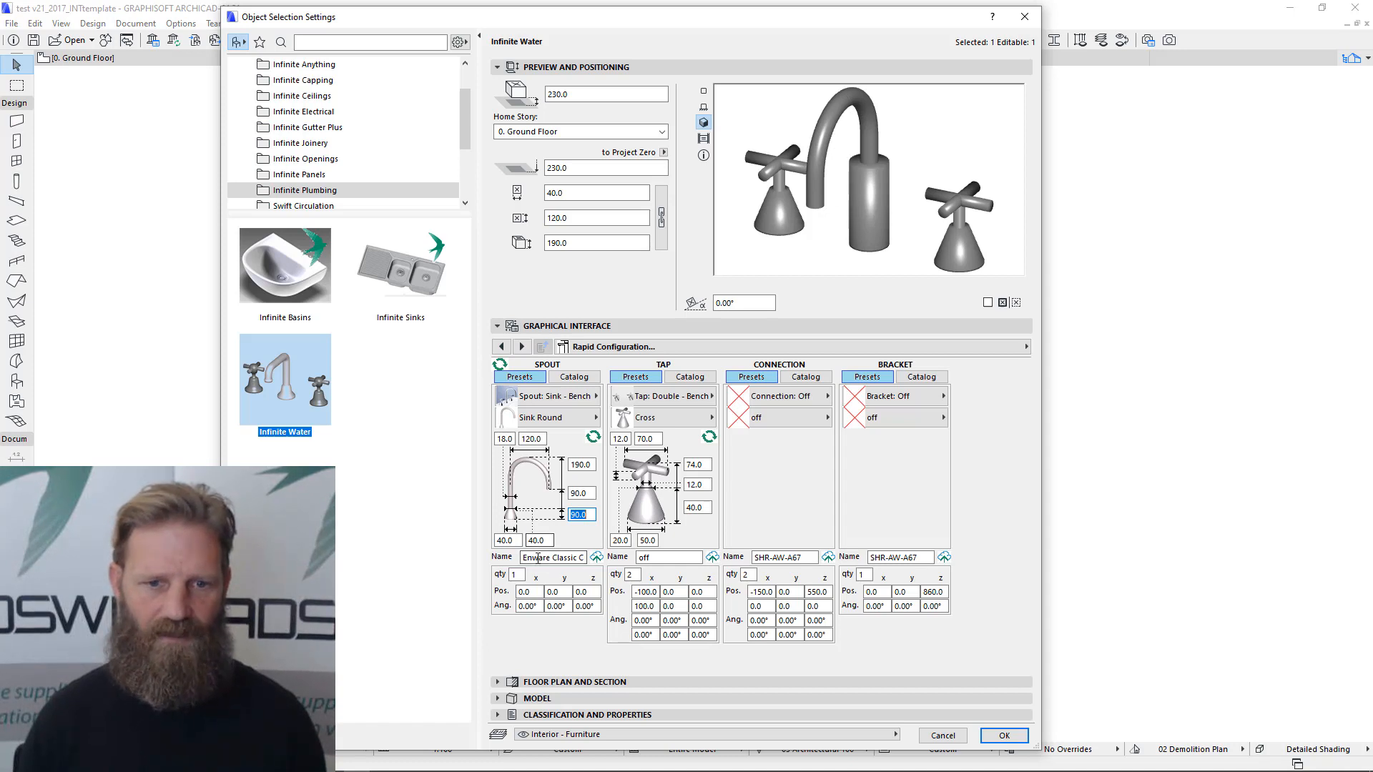
- Name the spout Spout-01 and change the tap preset to Tap: Side Mixer with the Mixer Round style
drag(524, 558, 593, 562)
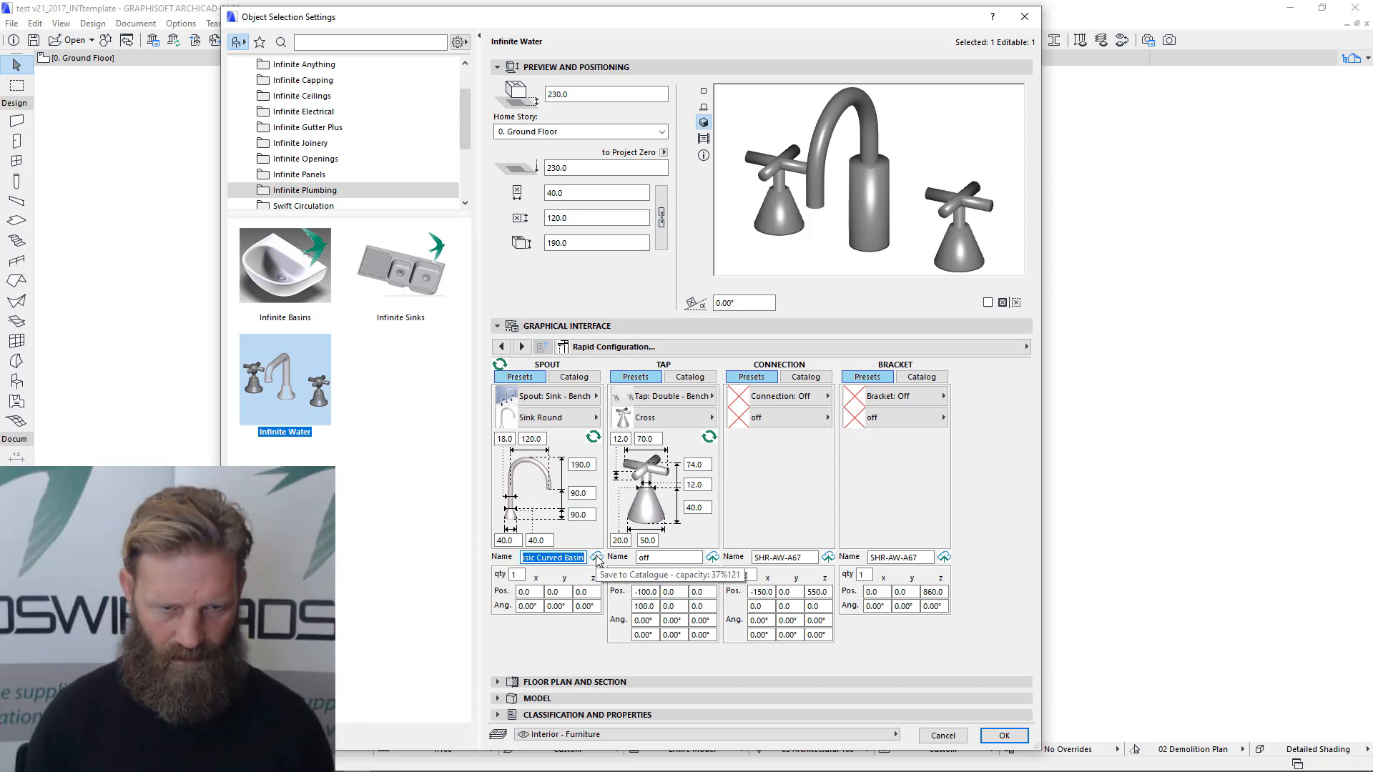
text(Spout-01)
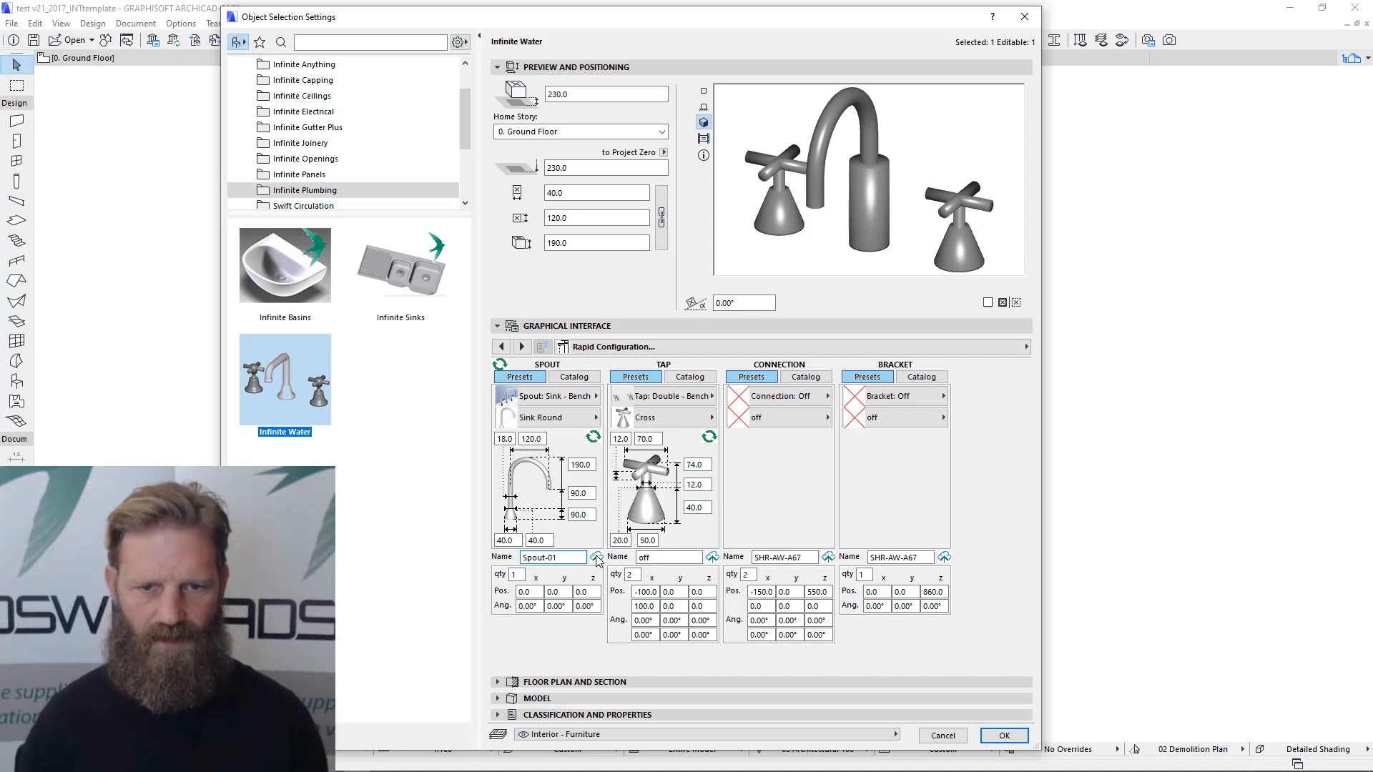
click(690, 401)
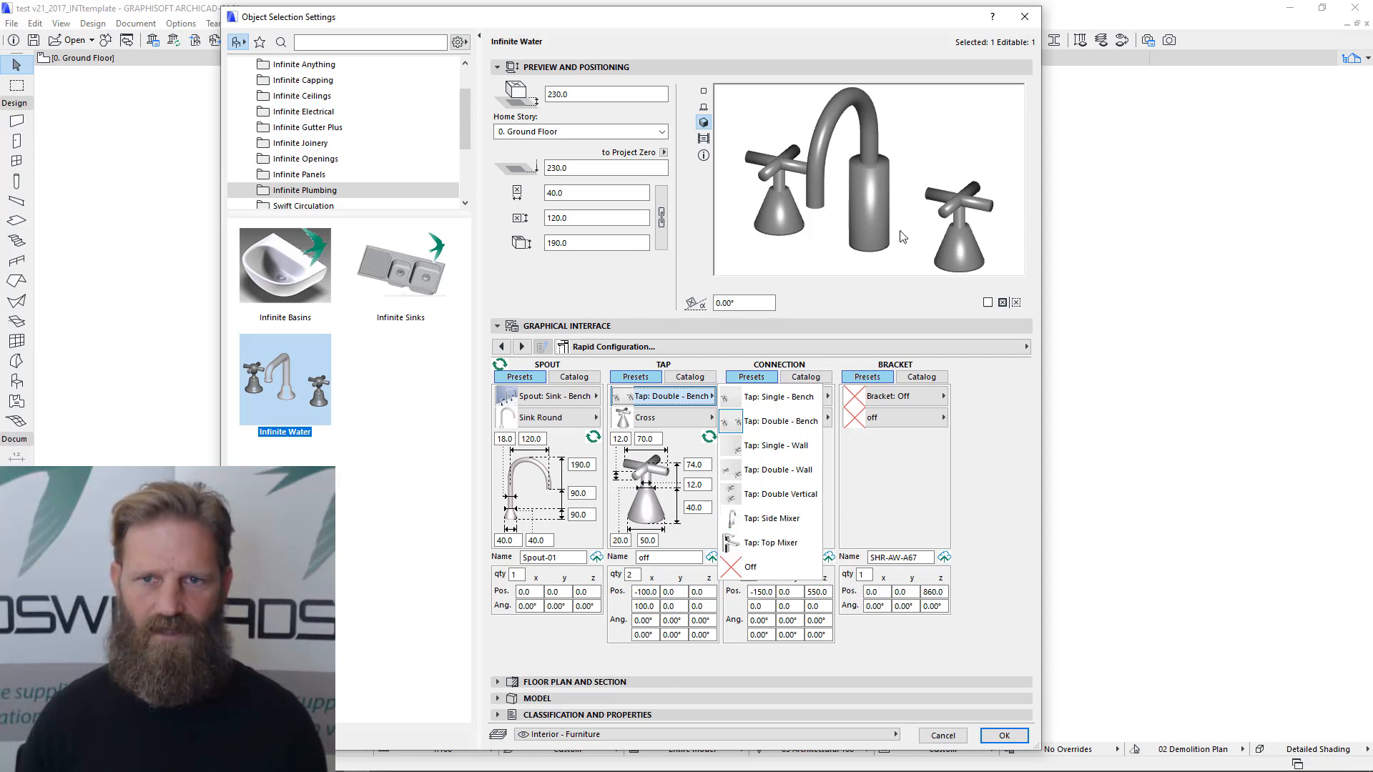
click(772, 518)
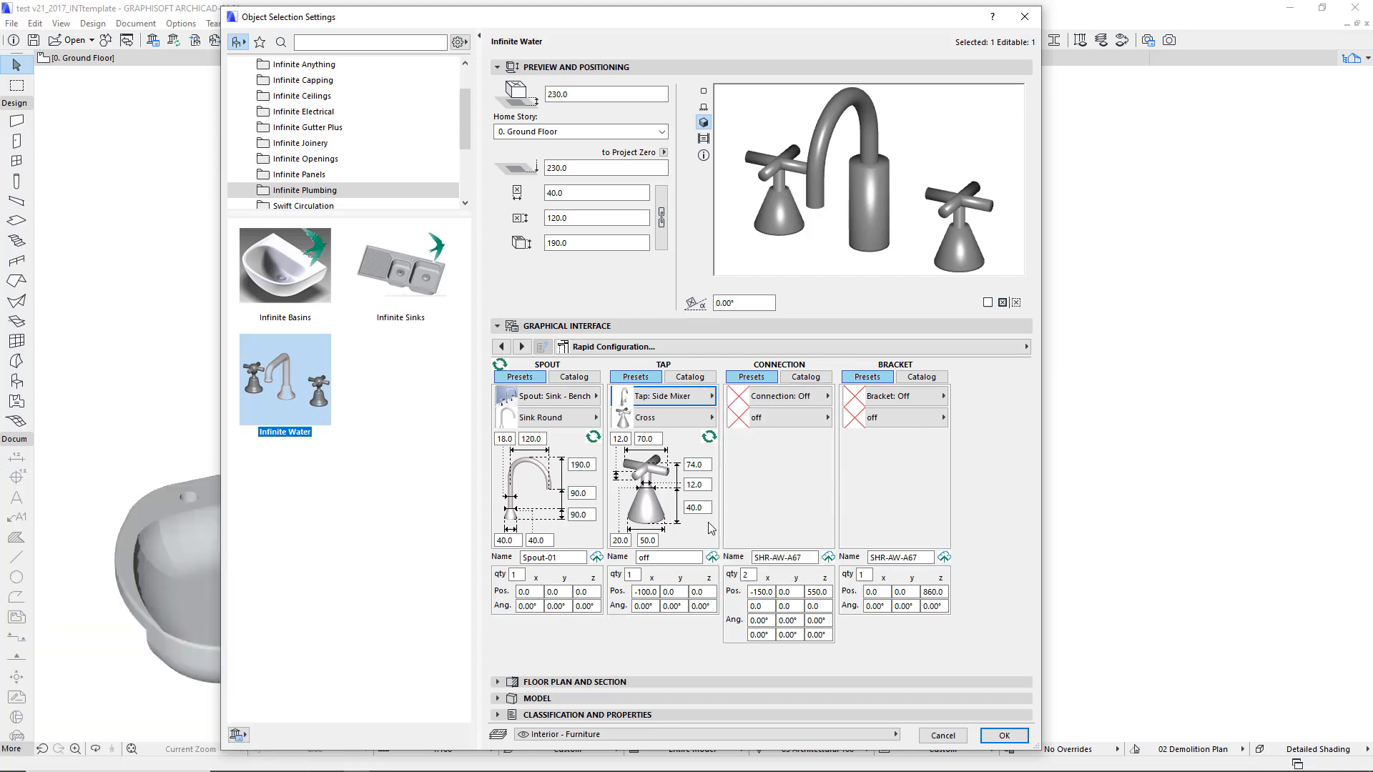
click(679, 419)
click(767, 516)
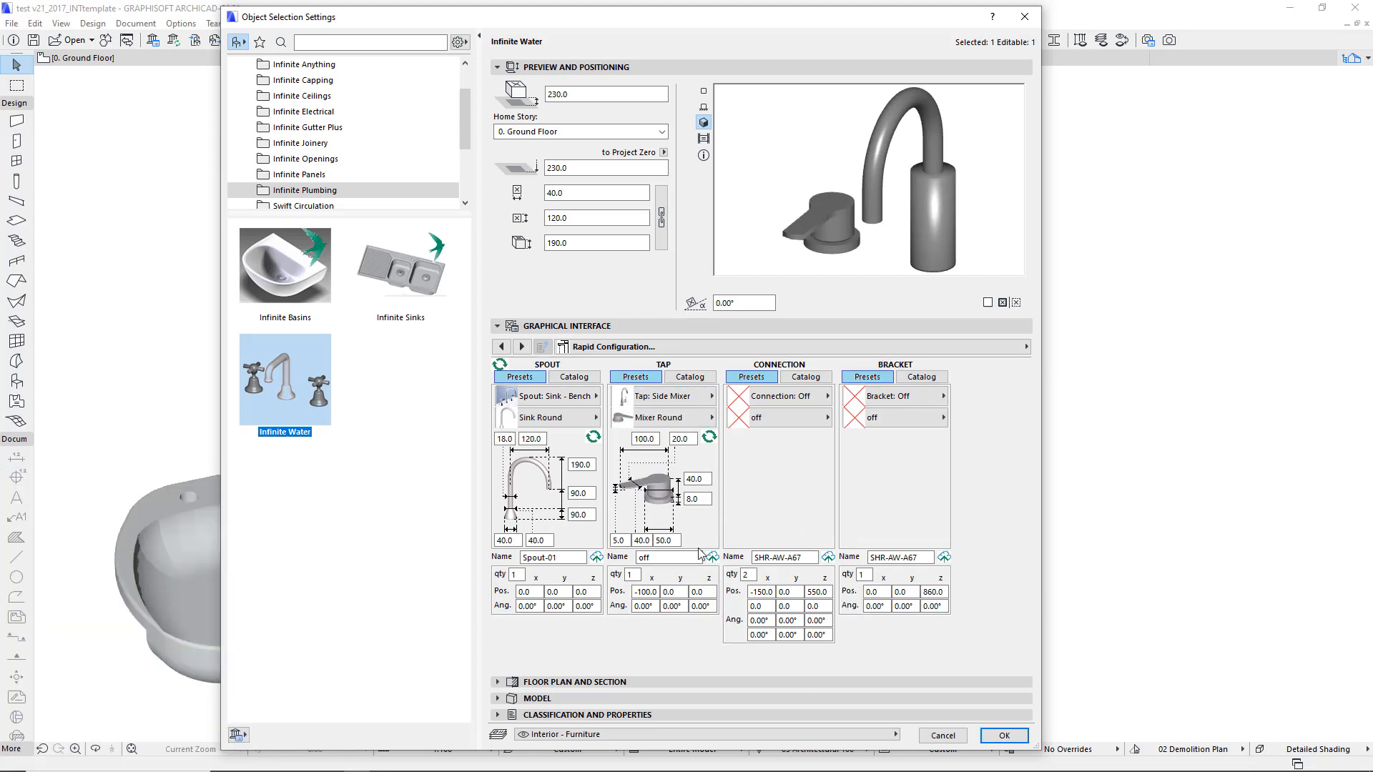
- Position the mixer tap at x 0, y 0, z 40 and set its y rotation to 90°
drag(659, 592, 624, 593)
text(20)
key(Tab)
text(40)
key(Tab)
drag(713, 592, 629, 592)
text(90)
key(Tab)
text(0)
key(Tab)
- Set the mixer tap's base diameter to 40, its lower body height to 40 and its overall height to 60
drag(674, 541, 636, 541)
text(40)
key(Tab)
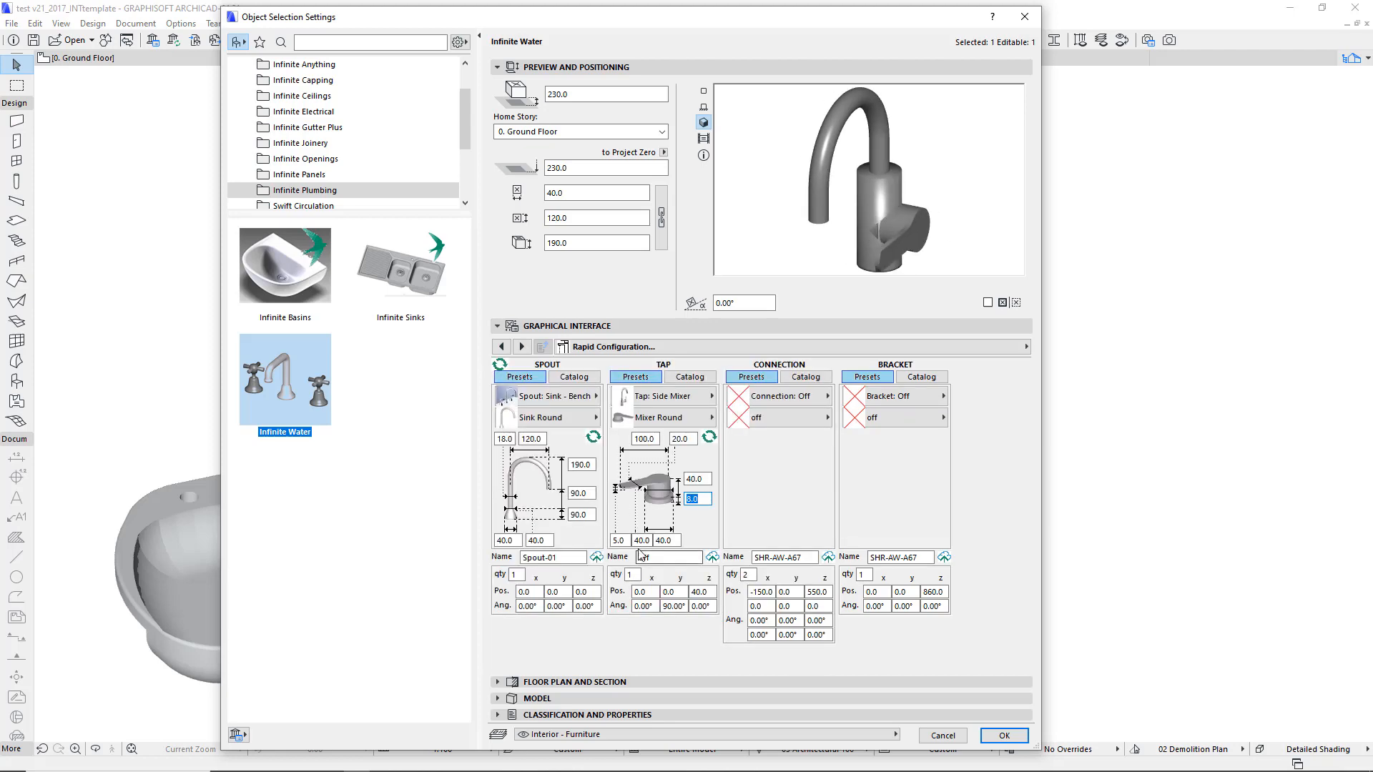
text(40)
key(Tab)
text(80)
key(Tab)
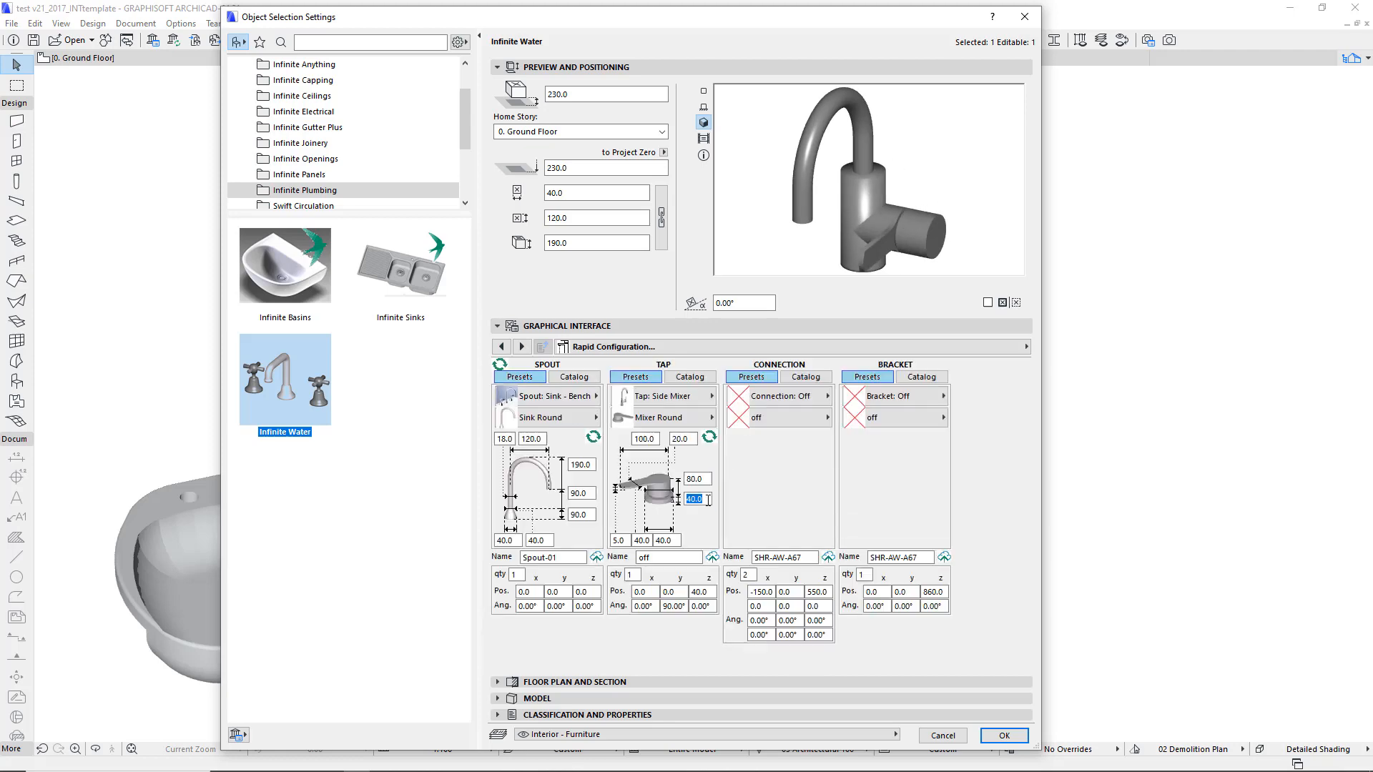
drag(705, 480, 682, 480)
text(60)
key(Tab)
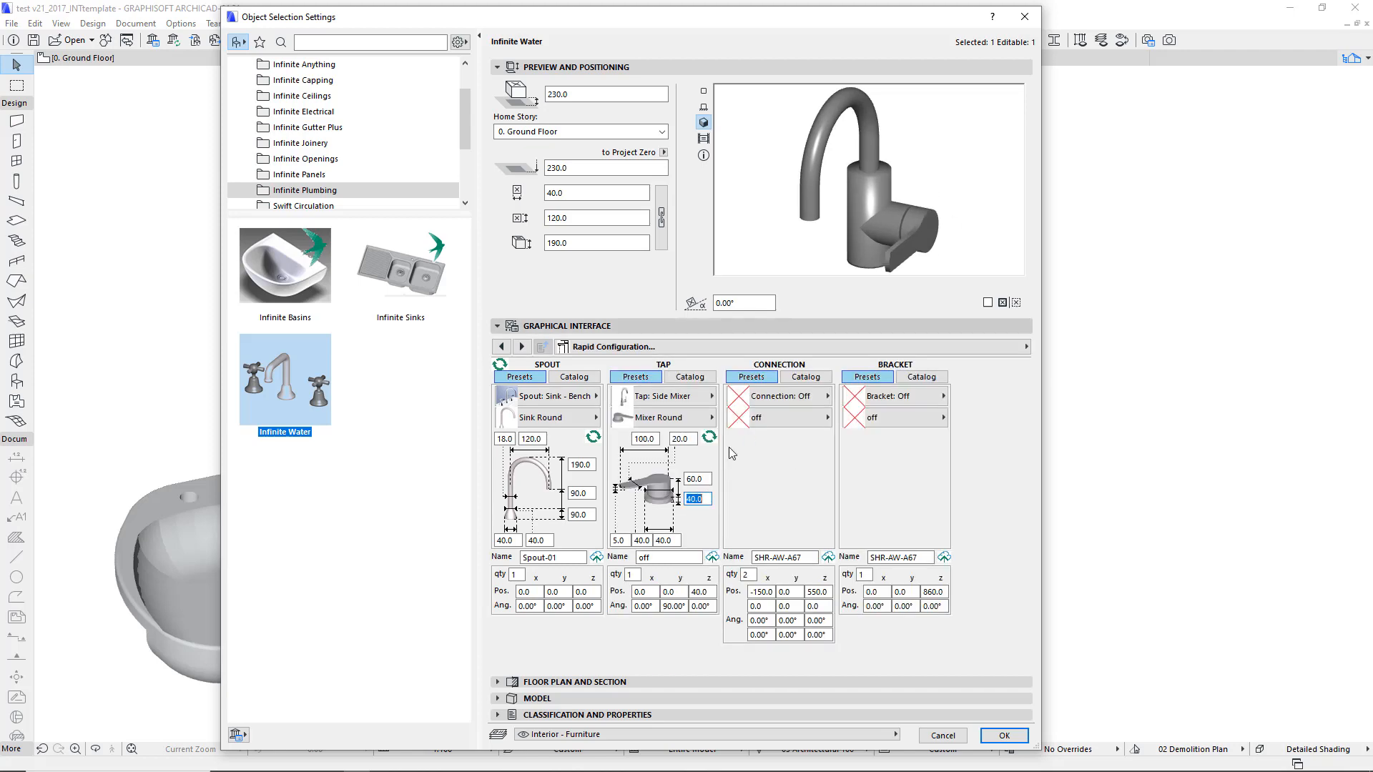
- Set the mixer tap's z position to 50 and its z rotation to -90° so the lever stands upright
text(50)
drag(709, 592, 669, 607)
key(Tab)
text(-90)
key(Tab)
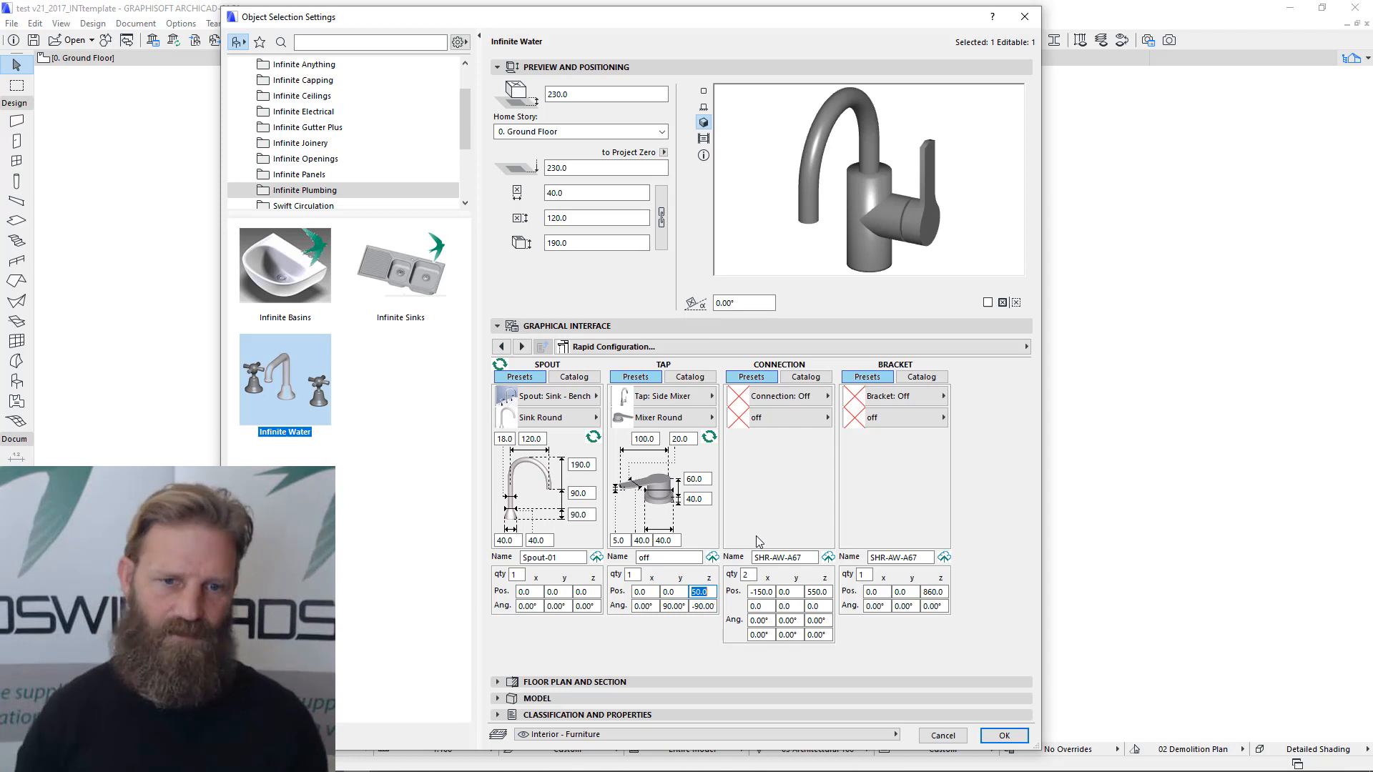
- Name the tap Spout-01 and save it to the catalogue
double_click(670, 558)
text(Spout)
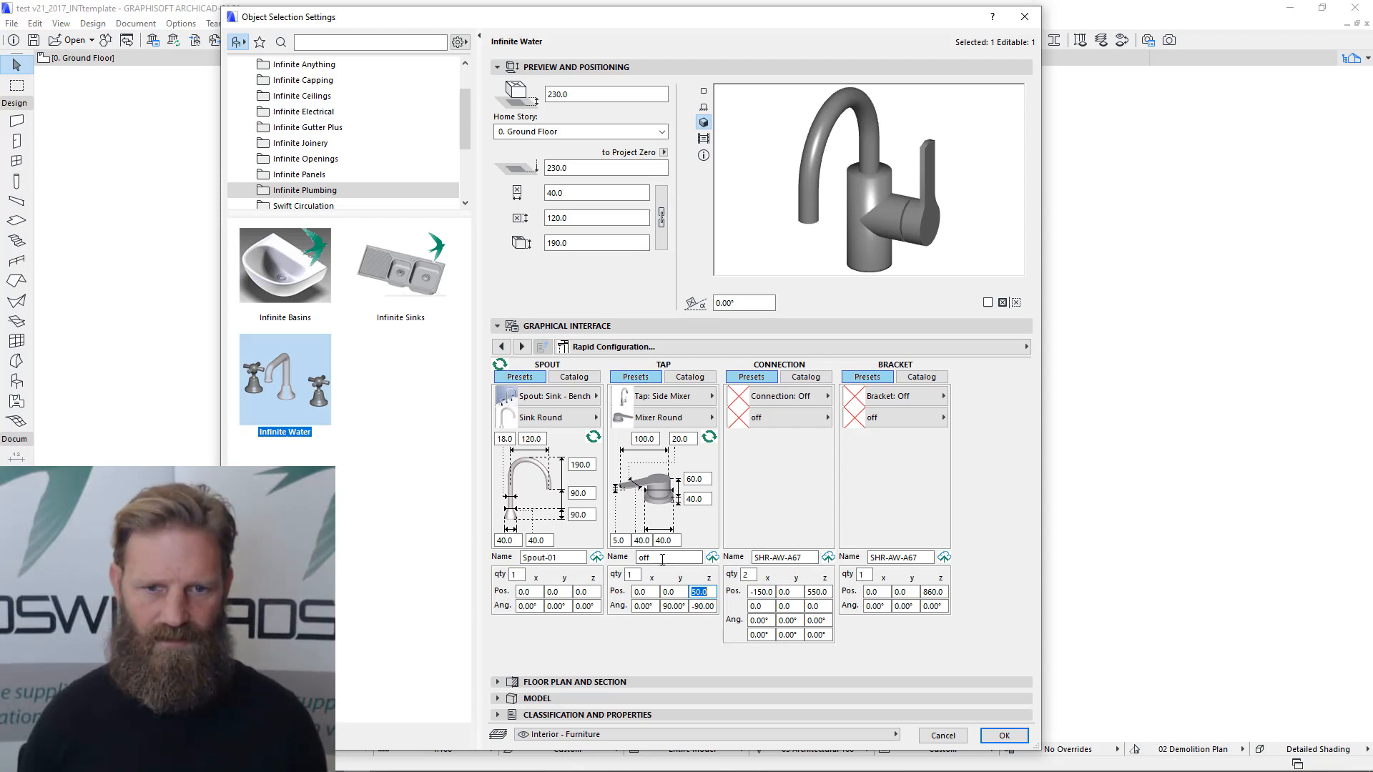
text(-01)
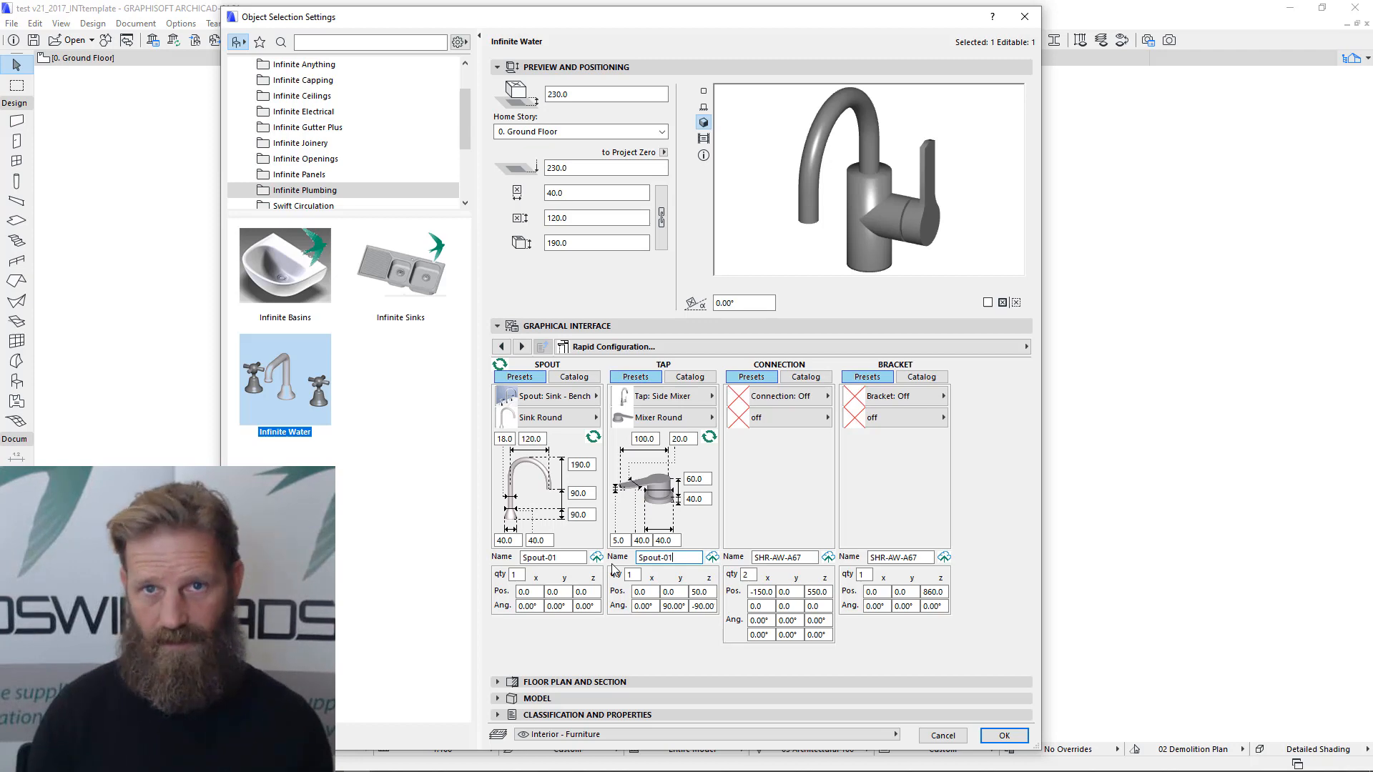
key(Return)
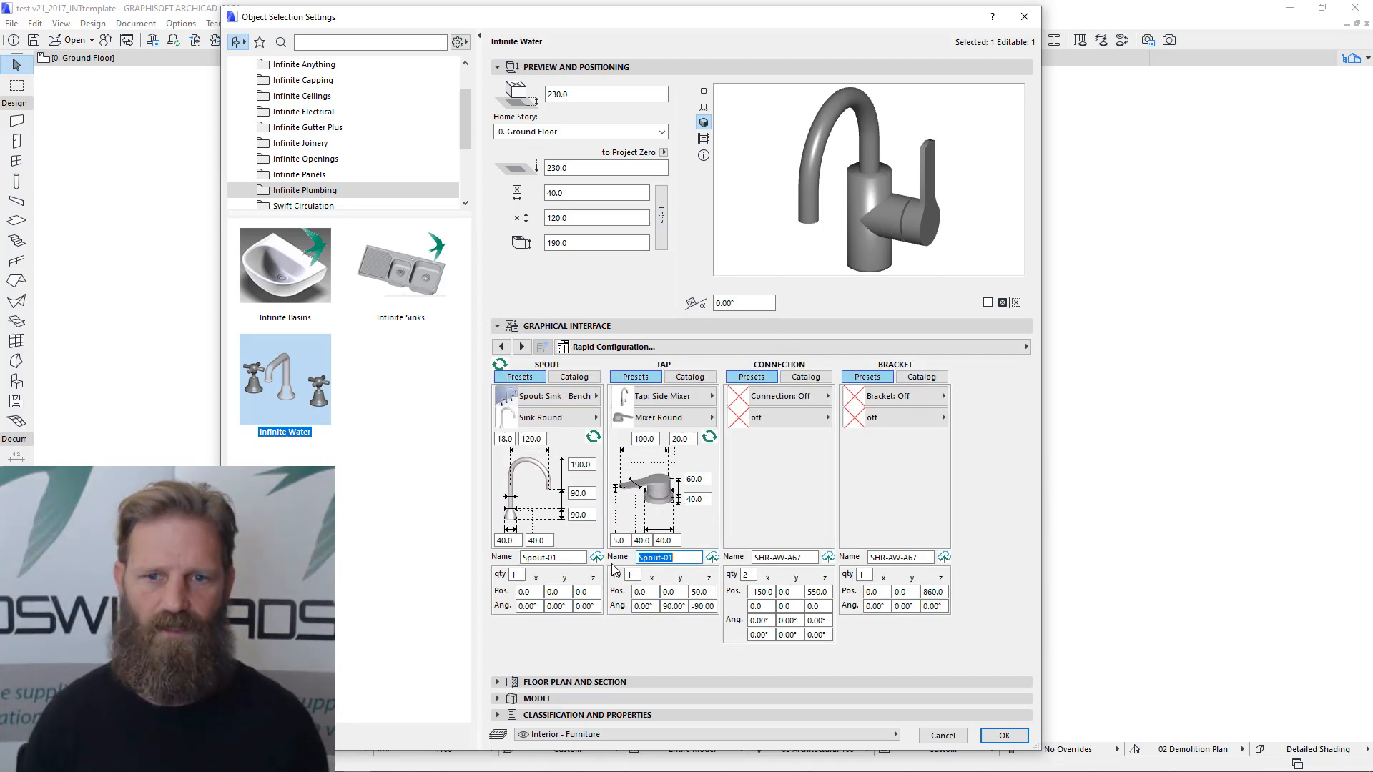
click(712, 558)
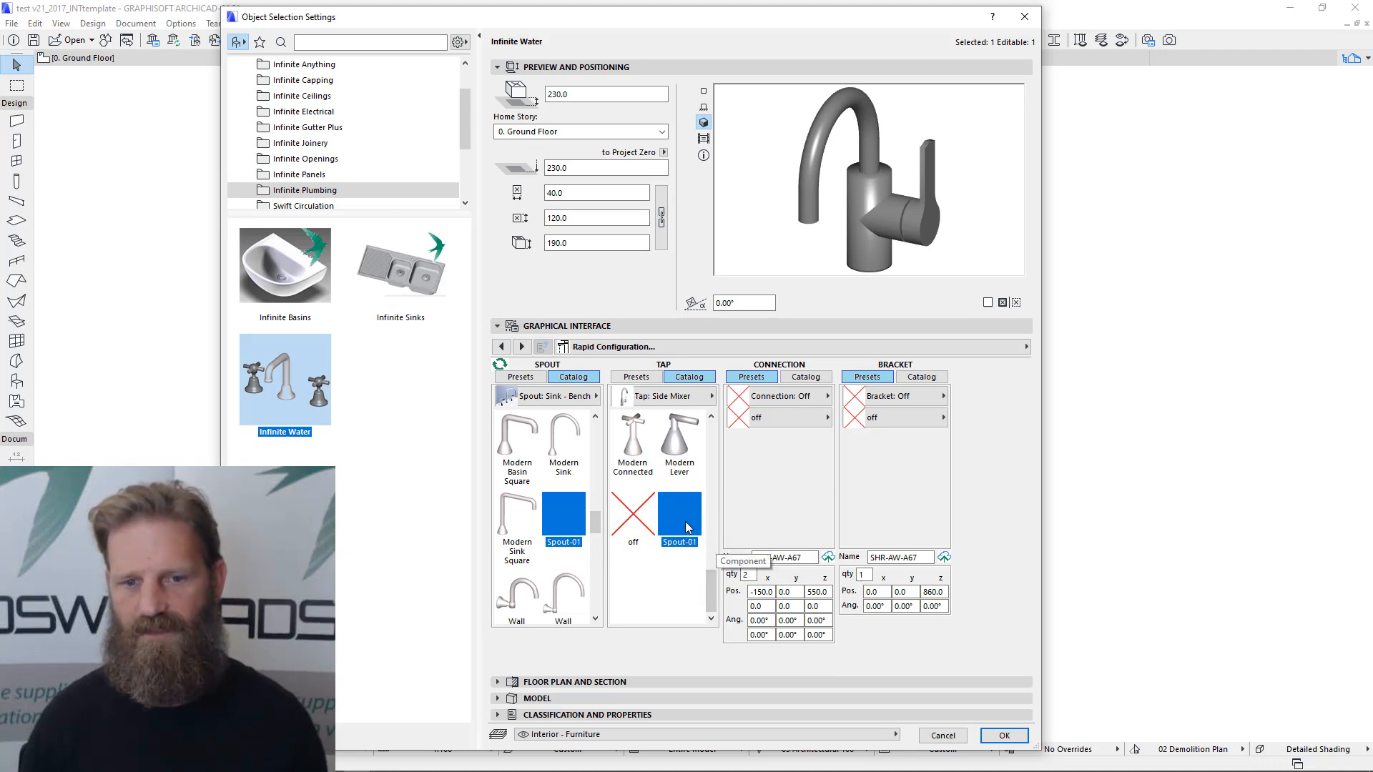
- Return the tap to its presets, rename it Spout-01-tap and save it to the catalogue
click(641, 377)
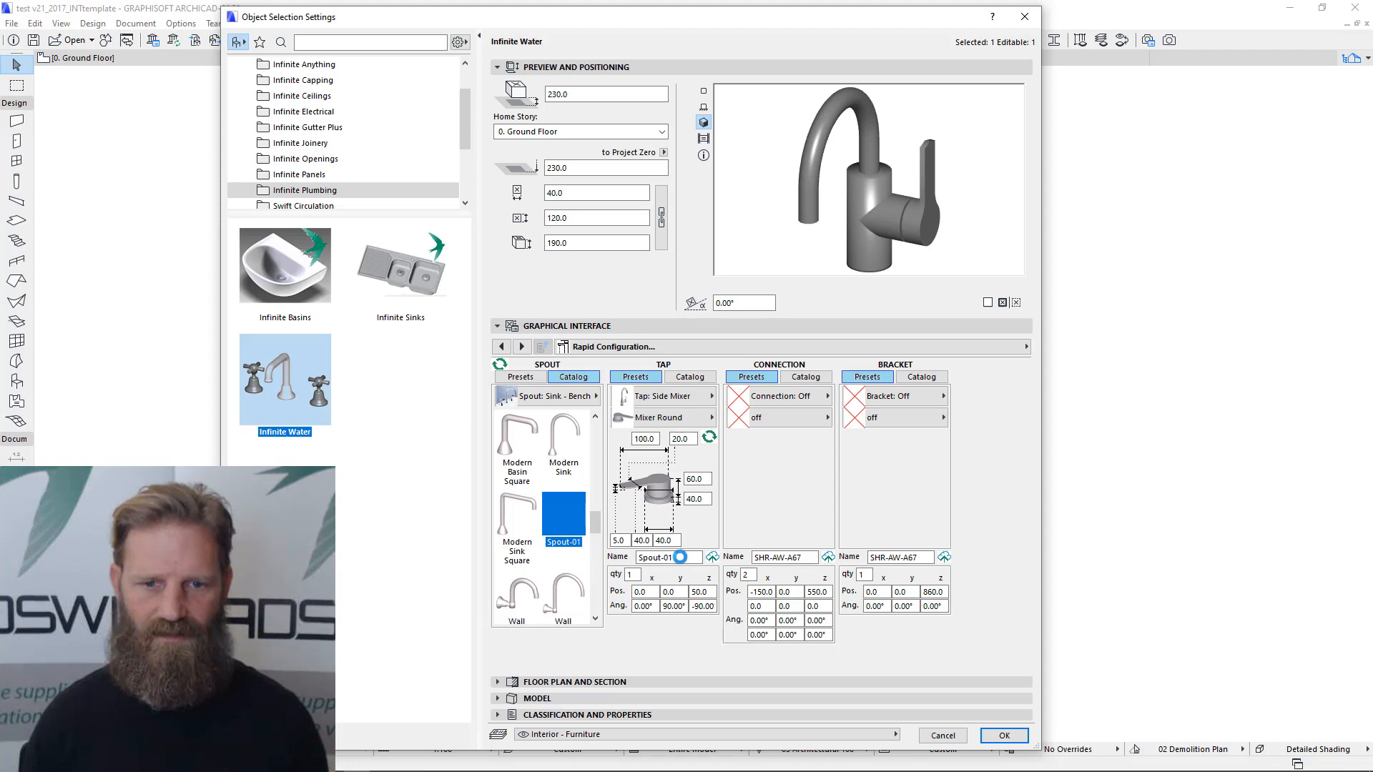
click(685, 557)
text(-t)
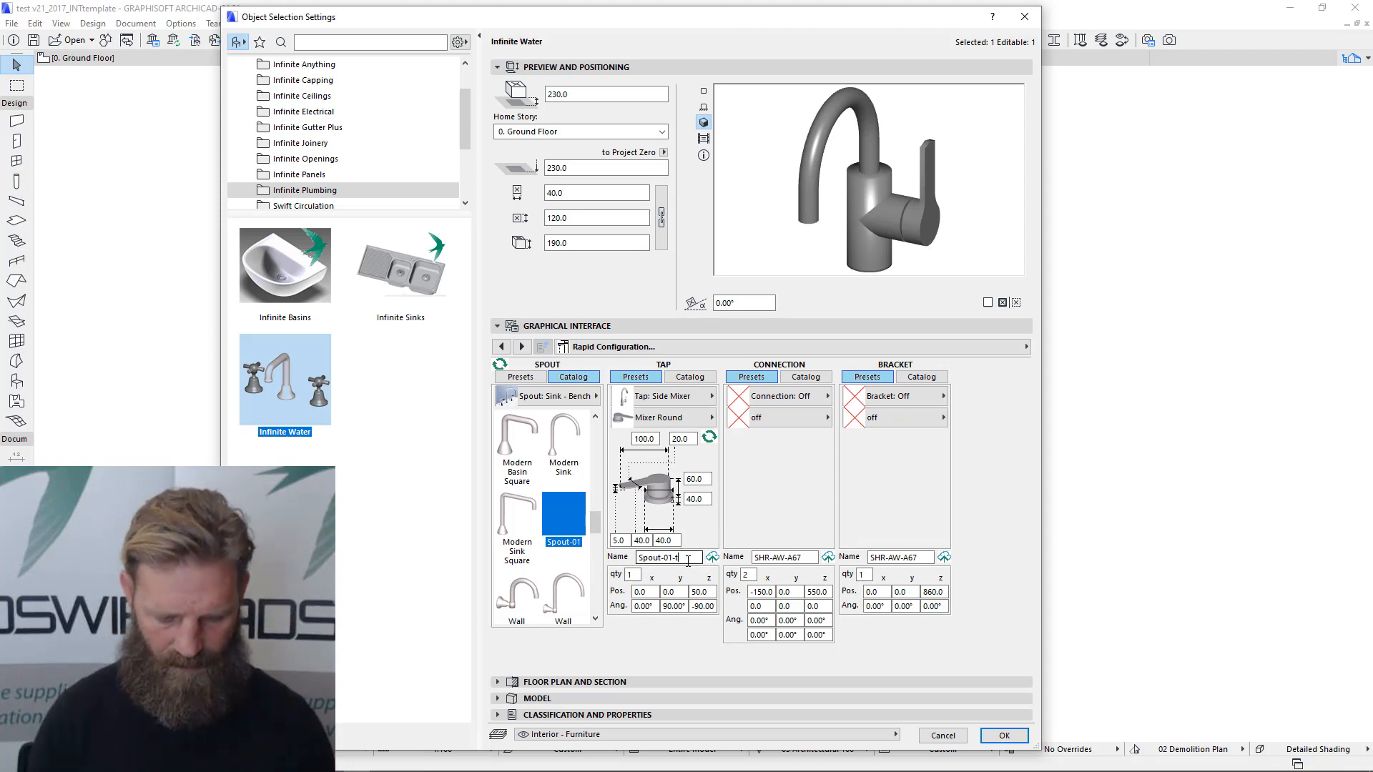
text(ap)
key(Tab)
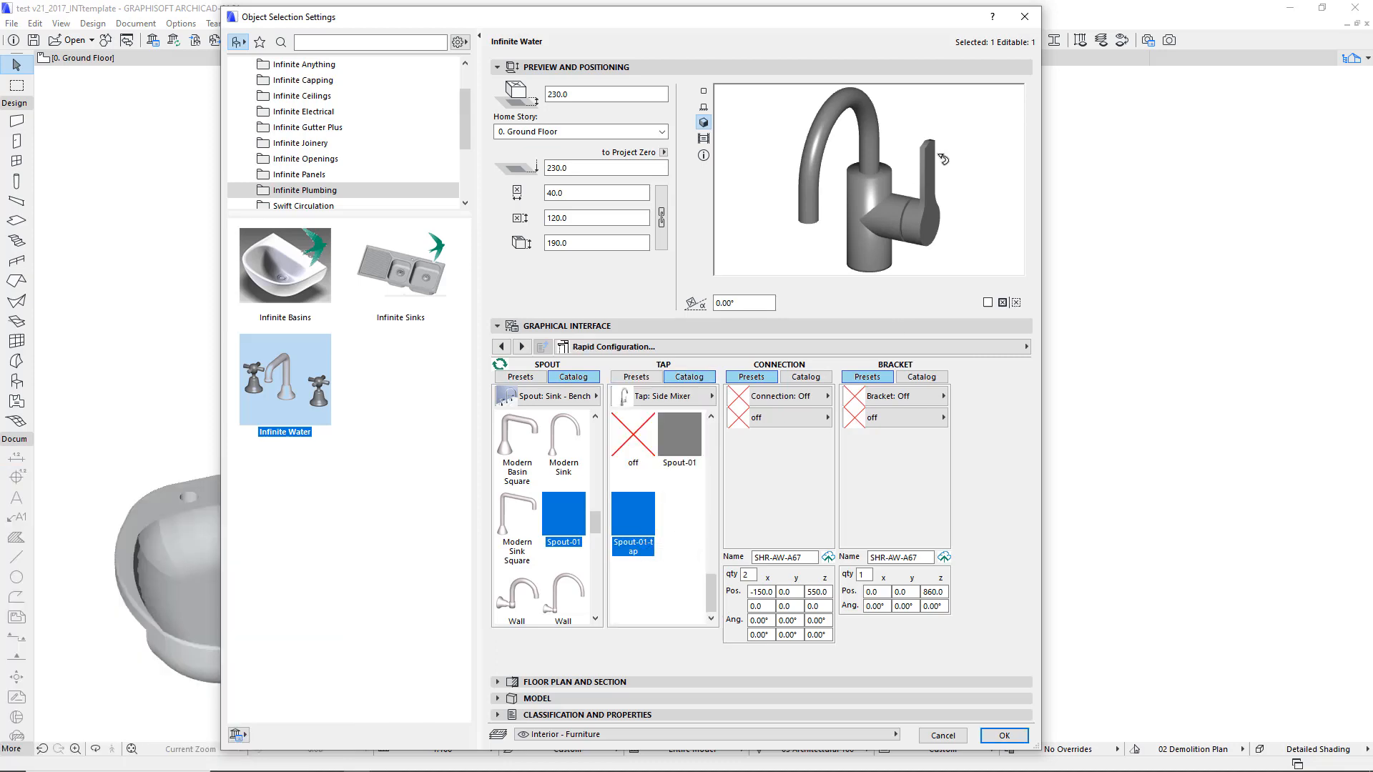
- Switch to Paint, paste the screenshot and crop it to the mixer tap shown in the object preview
click(501, 759)
drag(790, 211, 792, 221)
key(ctrl+v)
scroll(727, 395, down, 10)
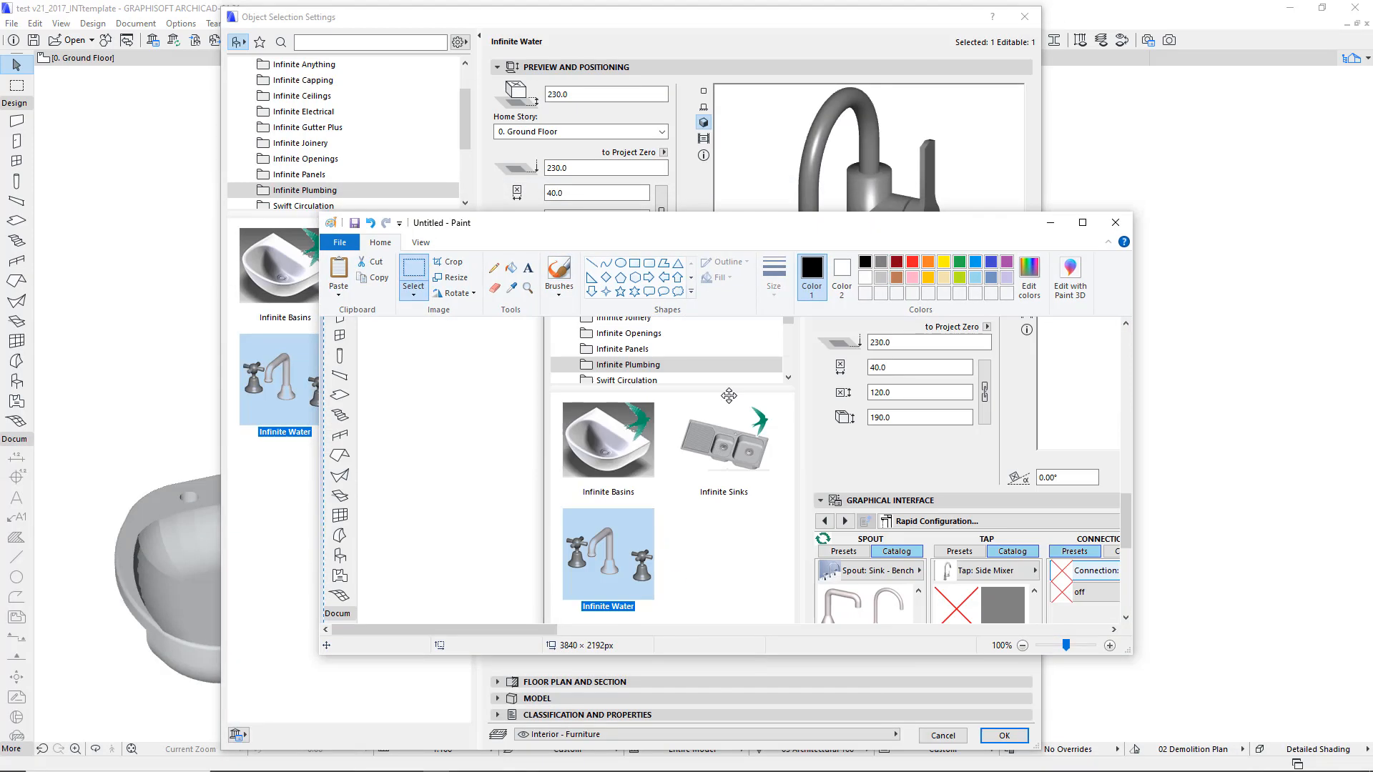
scroll(727, 396, right, 5)
scroll(726, 396, up, 1)
click(421, 270)
drag(650, 336, 840, 527)
key(ctrl+shift+x)
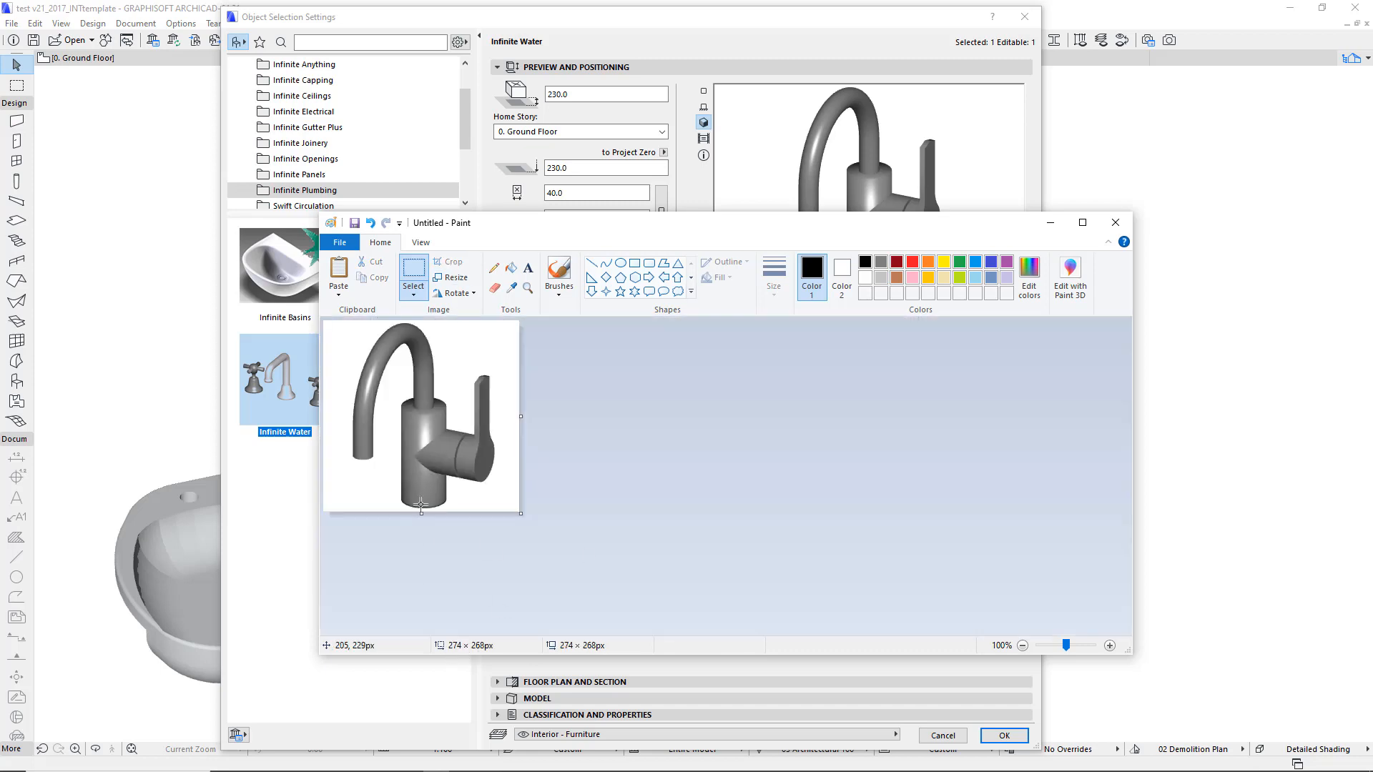
- Save the cropped image as the PNG Spout-01 in Infinite Water's UI > Catalogue Pics folder
drag(514, 415, 513, 416)
click(338, 243)
click(359, 365)
click(402, 379)
double_click(567, 452)
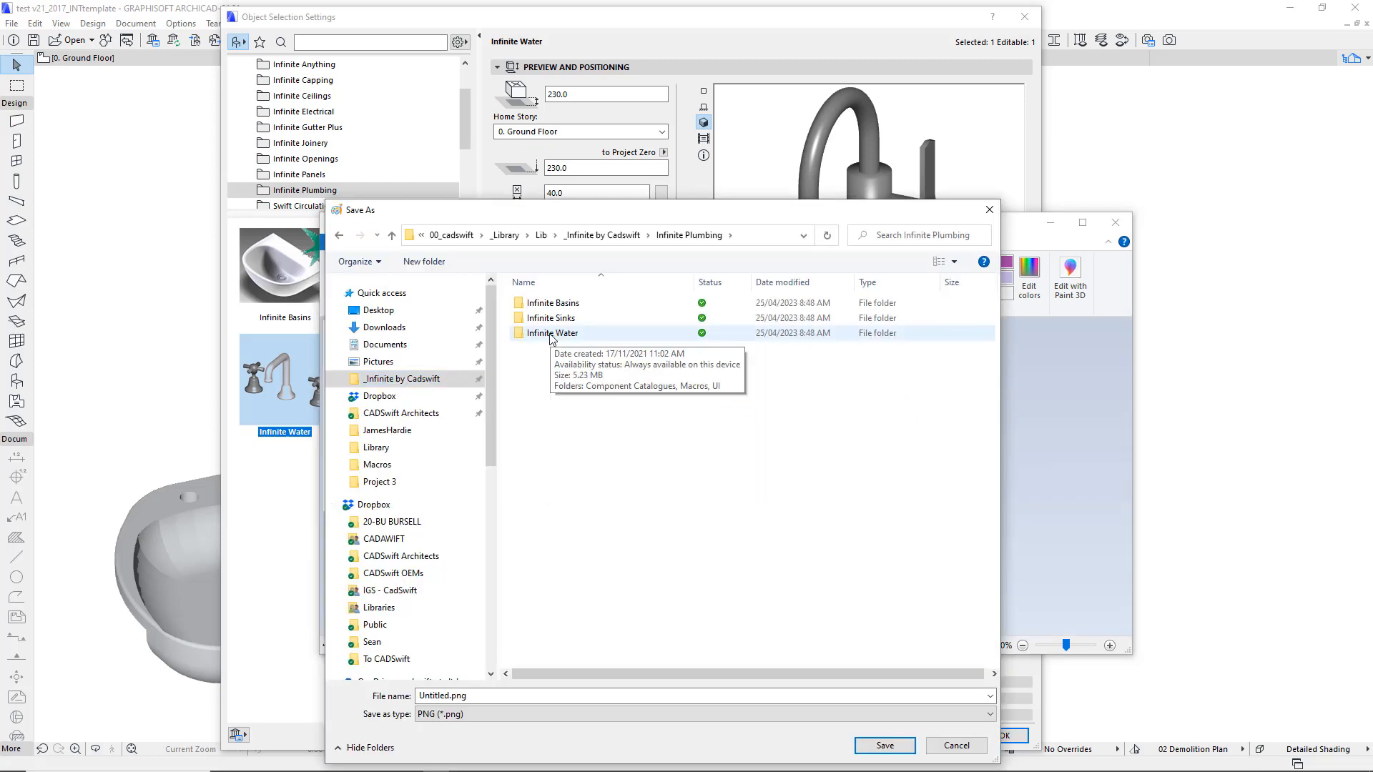
double_click(552, 333)
double_click(559, 320)
text(Spout-01)
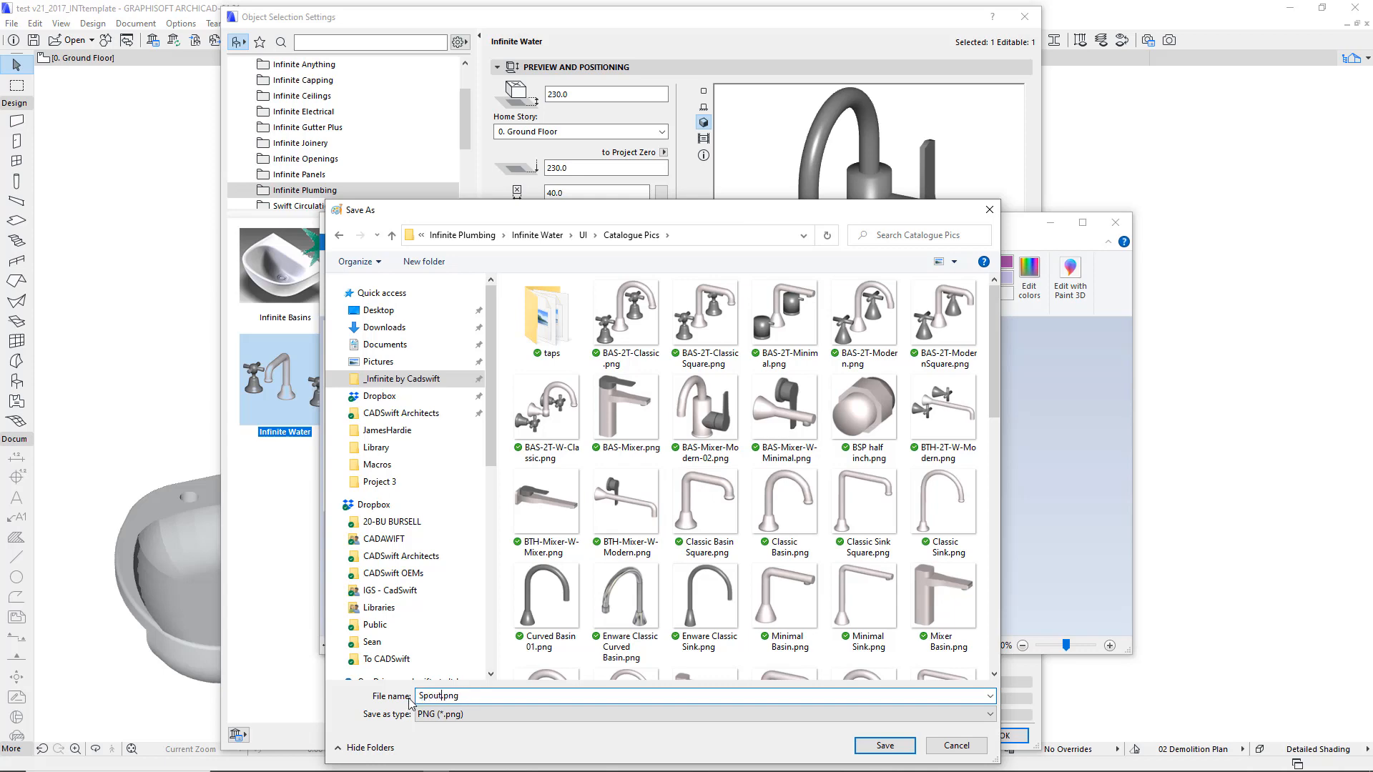
key(Return)
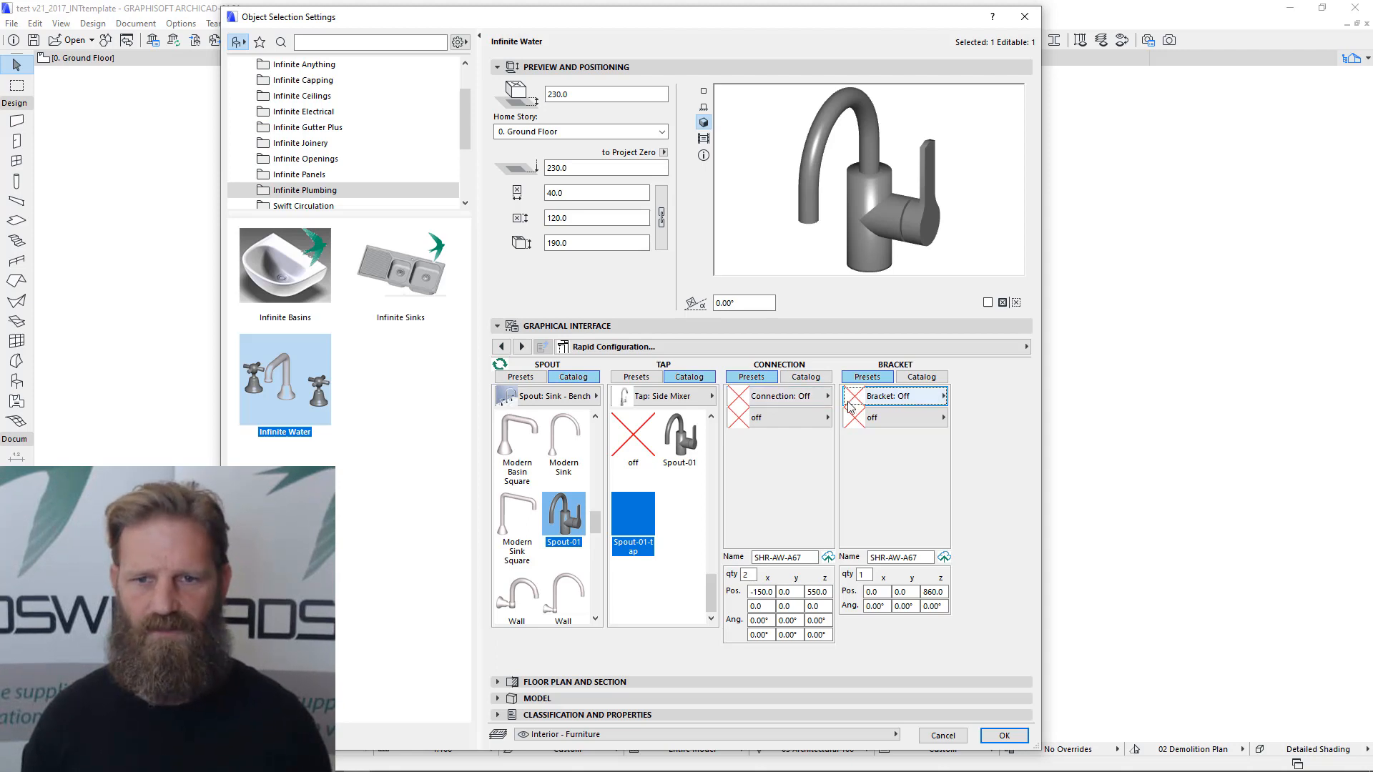
- Turn the connection on, choose the BSP type and apply its default dimensions
click(807, 399)
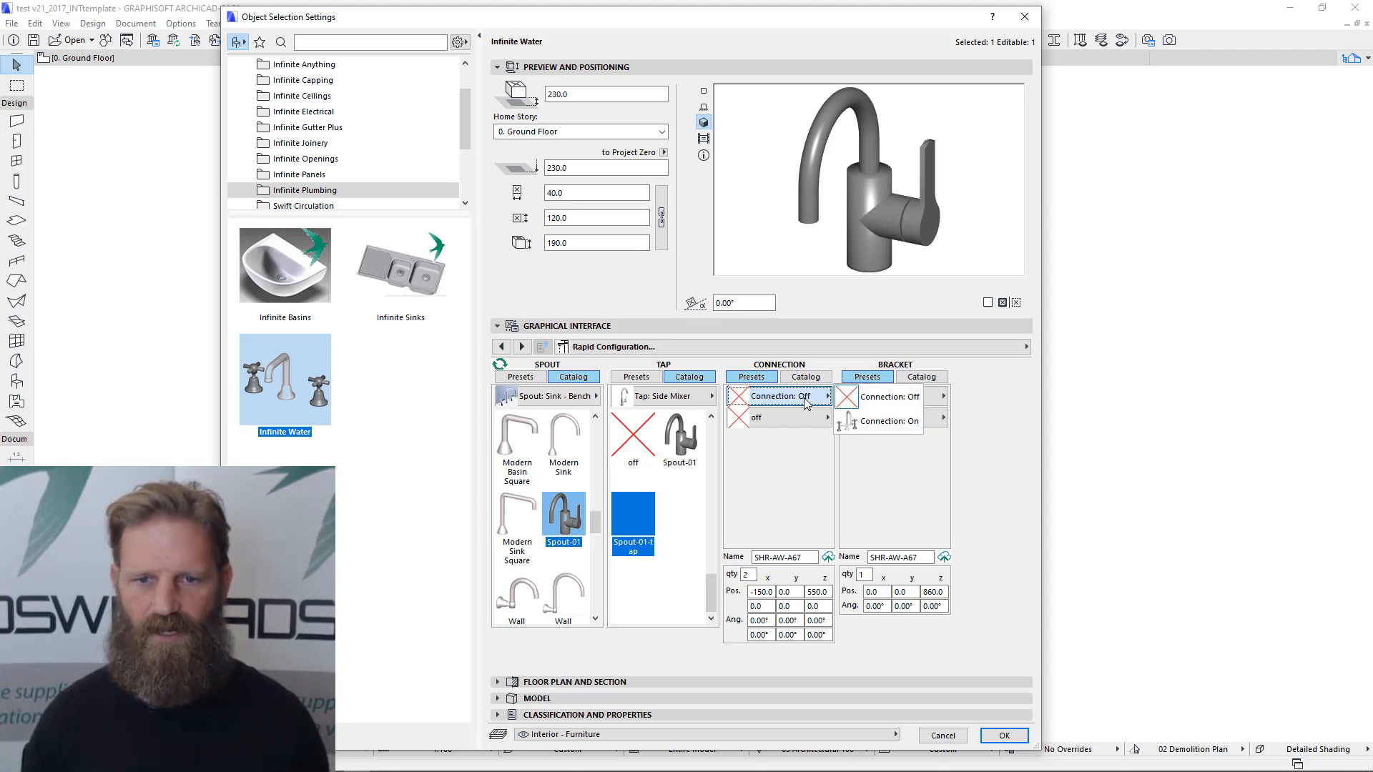
click(896, 425)
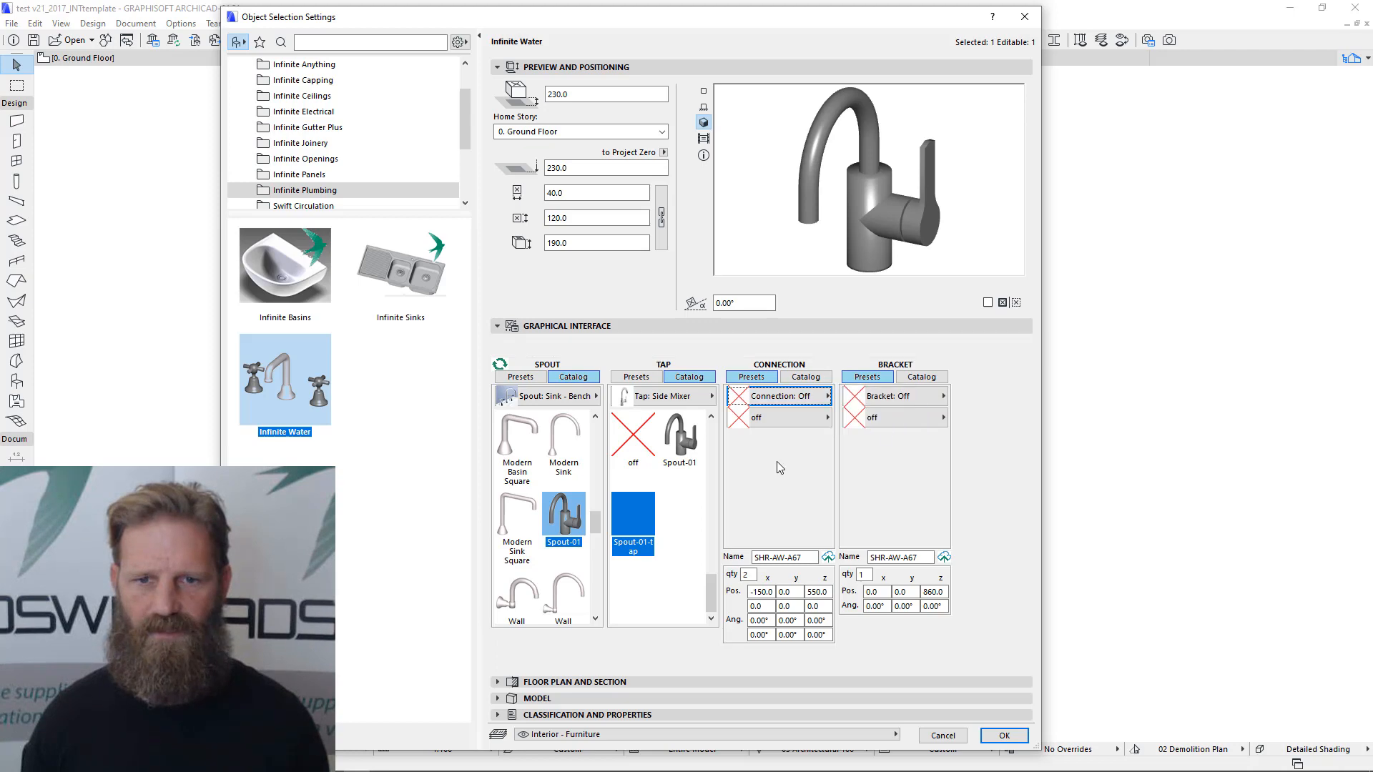
click(791, 421)
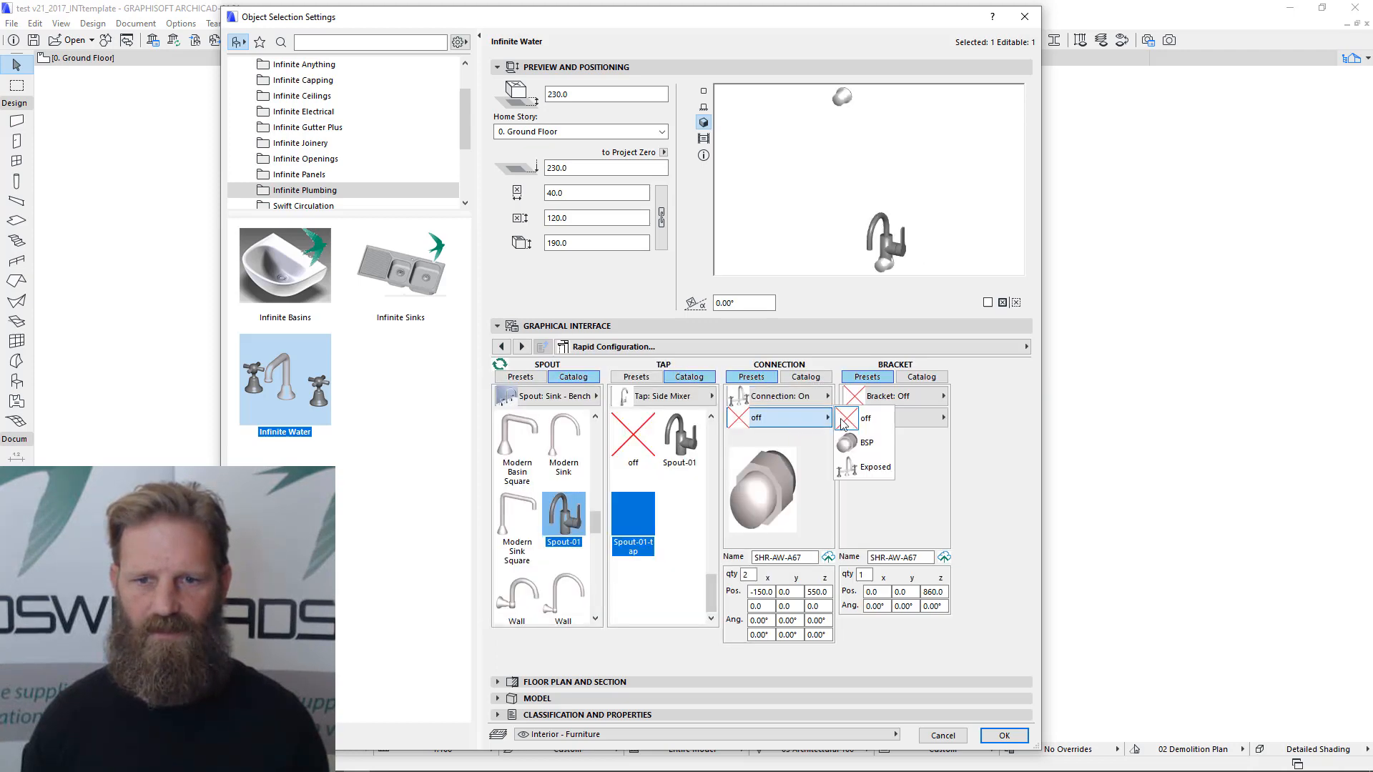
click(871, 444)
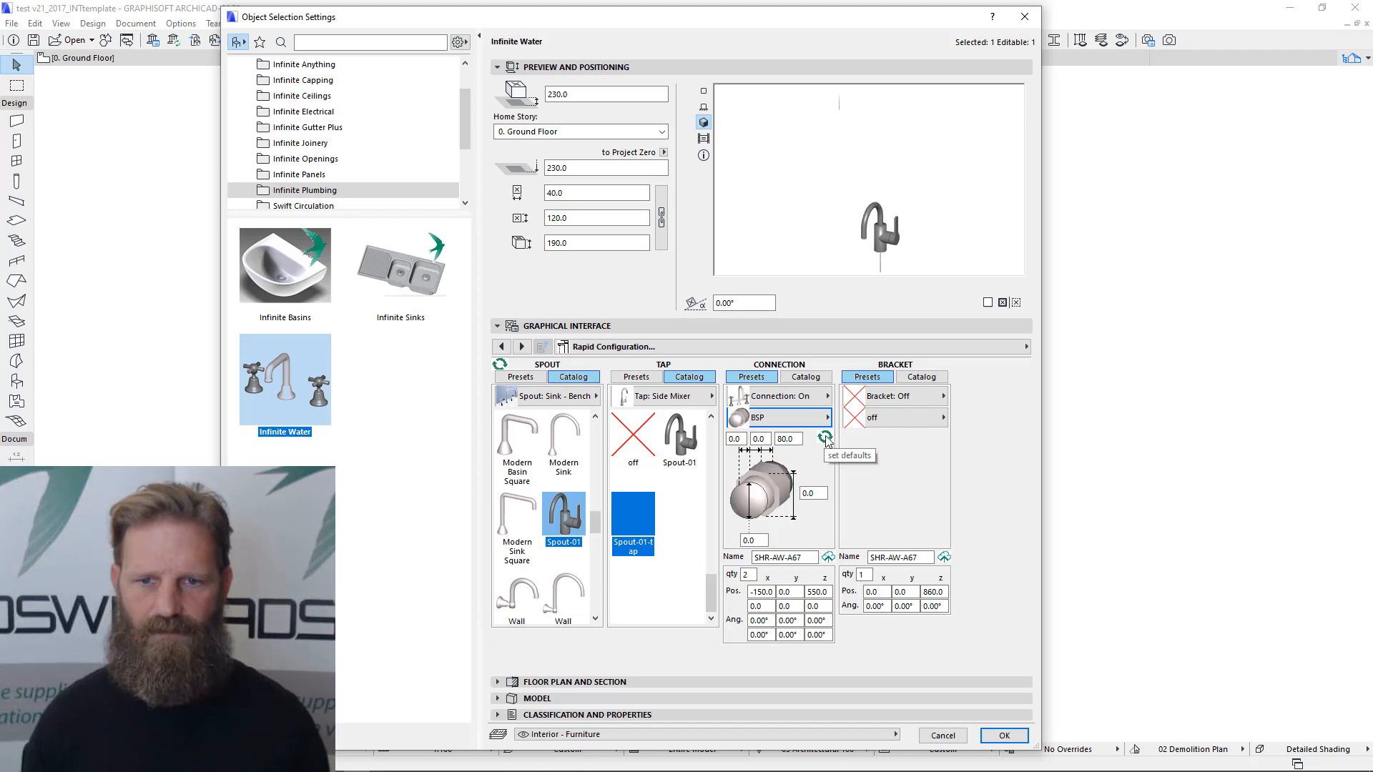
click(825, 437)
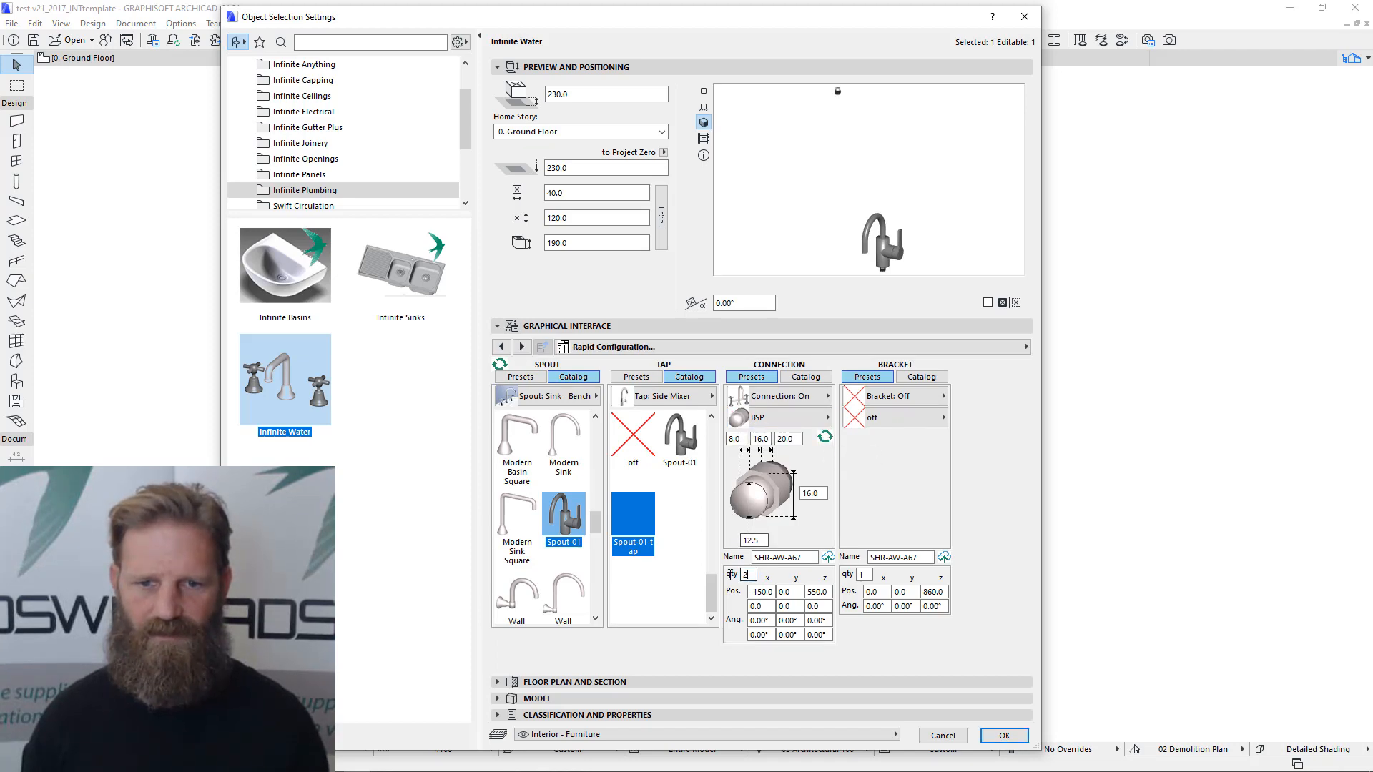
- Set the BSP connection's quantity to 1 and its position to 0, 0, 0, and apply the object settings
text(1)
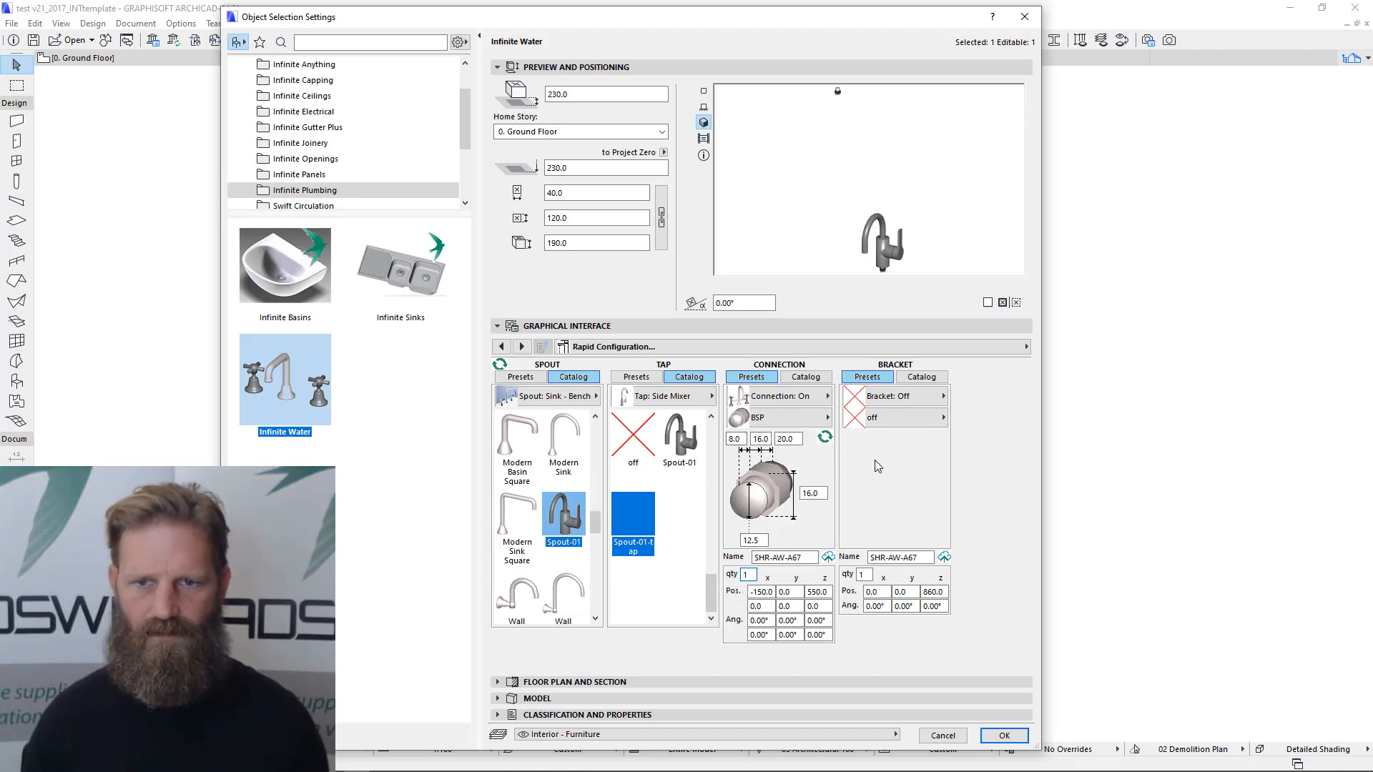
key(Return)
key(Tab)
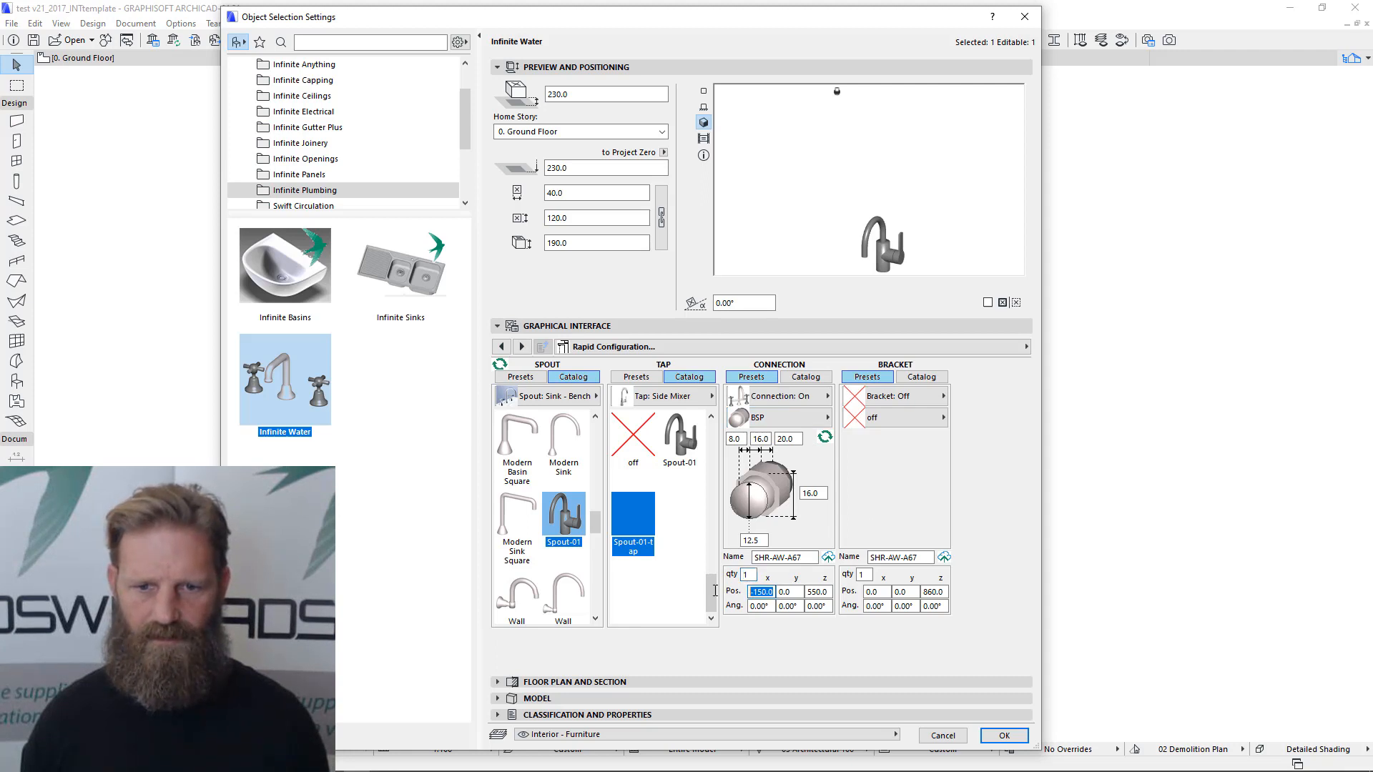
text(0)
click(829, 592)
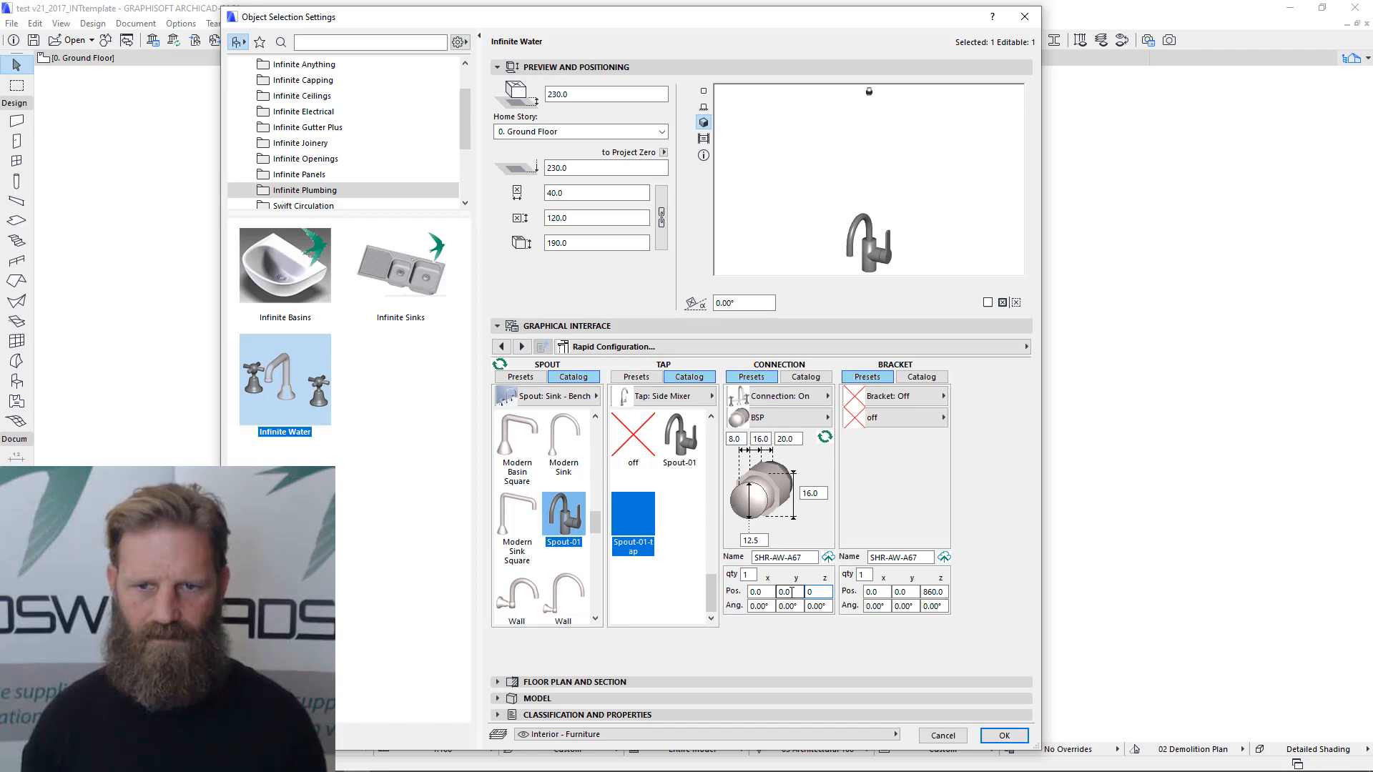
key(Return)
click(1003, 739)
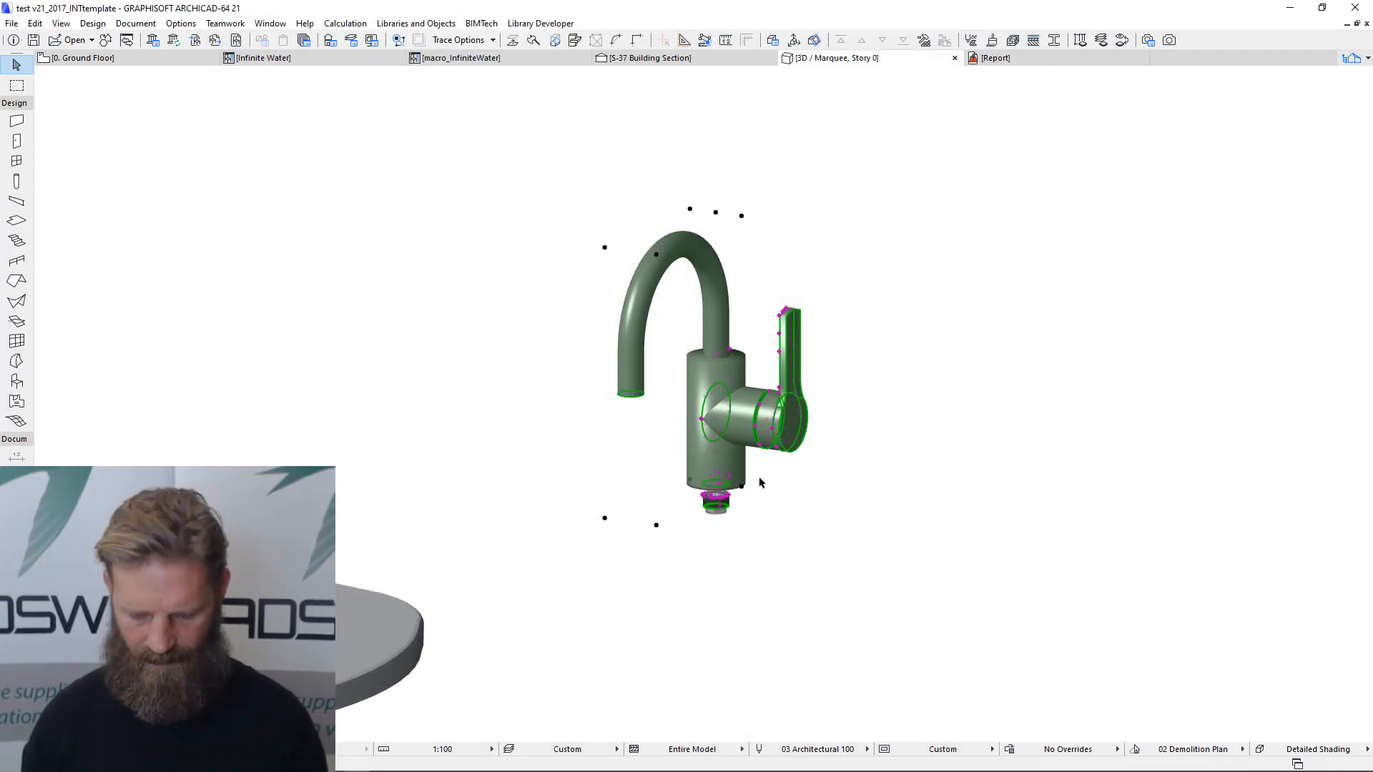
- Inspect the BSP connection beneath the mixer in 3D, and view the bracket preset options in the object's settings
shift+middle_drag(733, 521, 746, 433)
scroll(742, 422, up, 5)
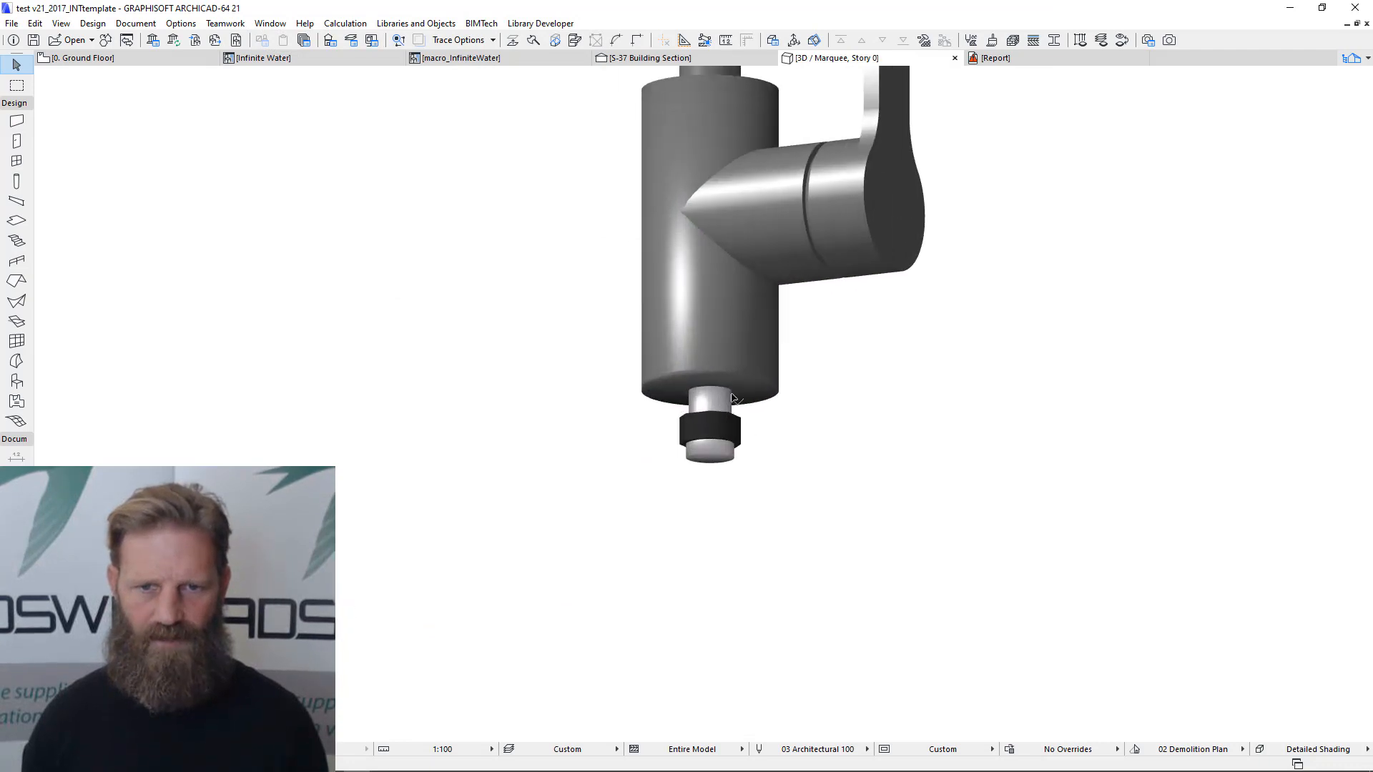
click(774, 342)
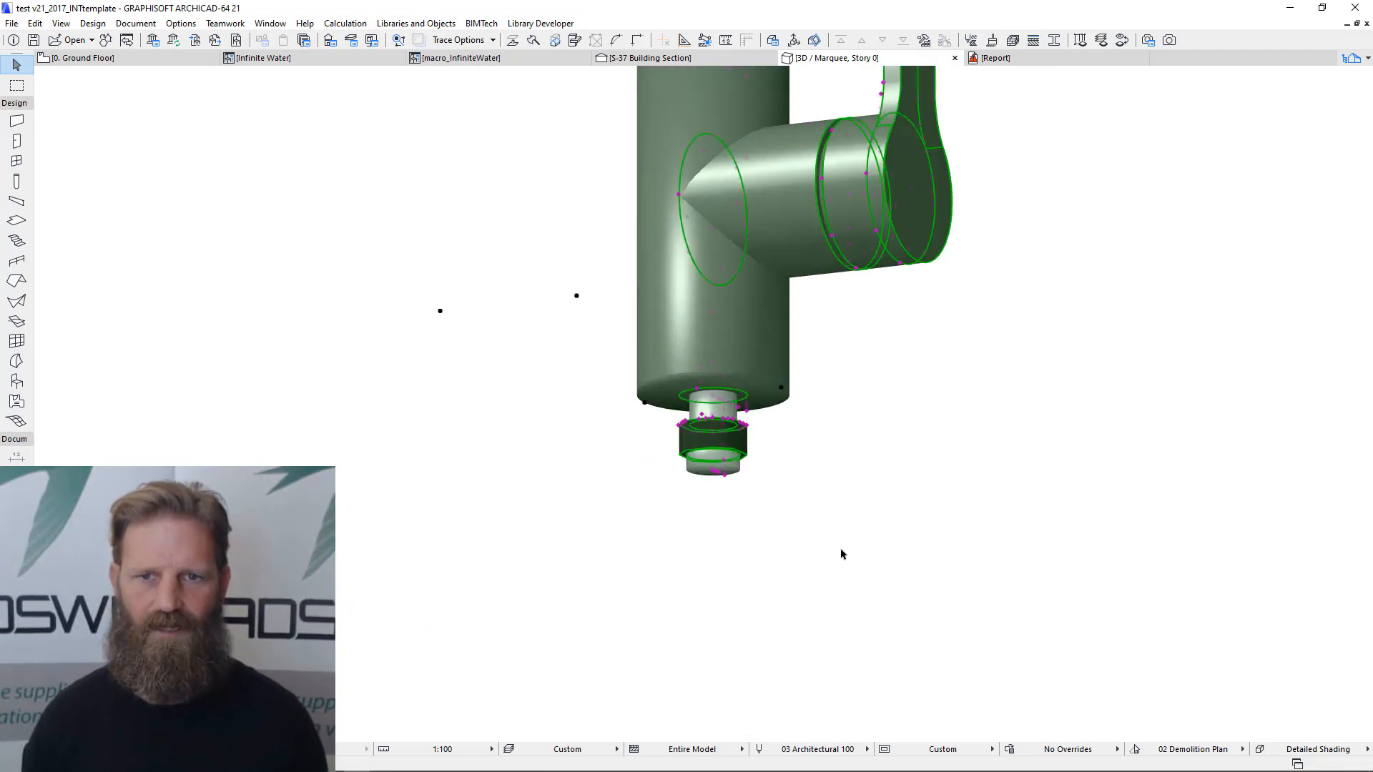
scroll(843, 518, down, 3)
shift+middle_drag(864, 509, 892, 555)
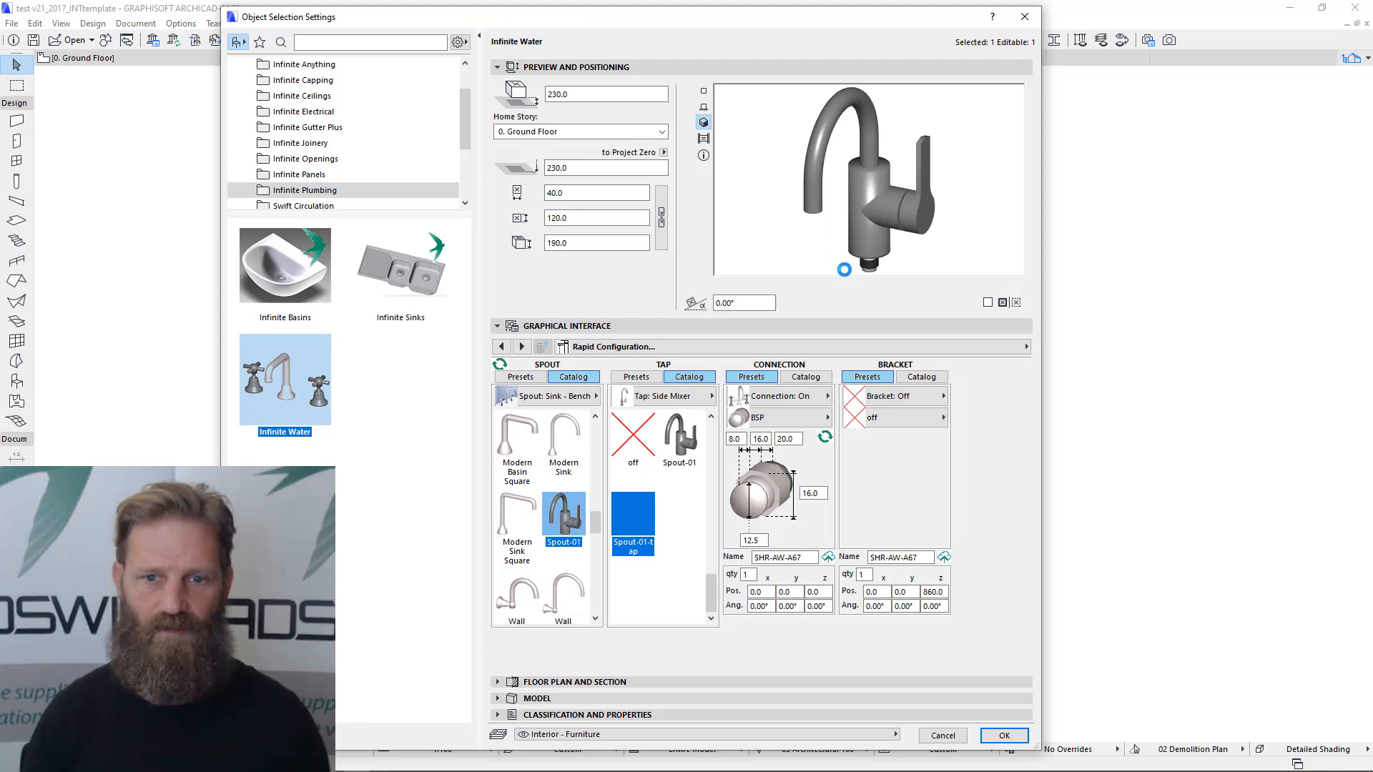
click(903, 396)
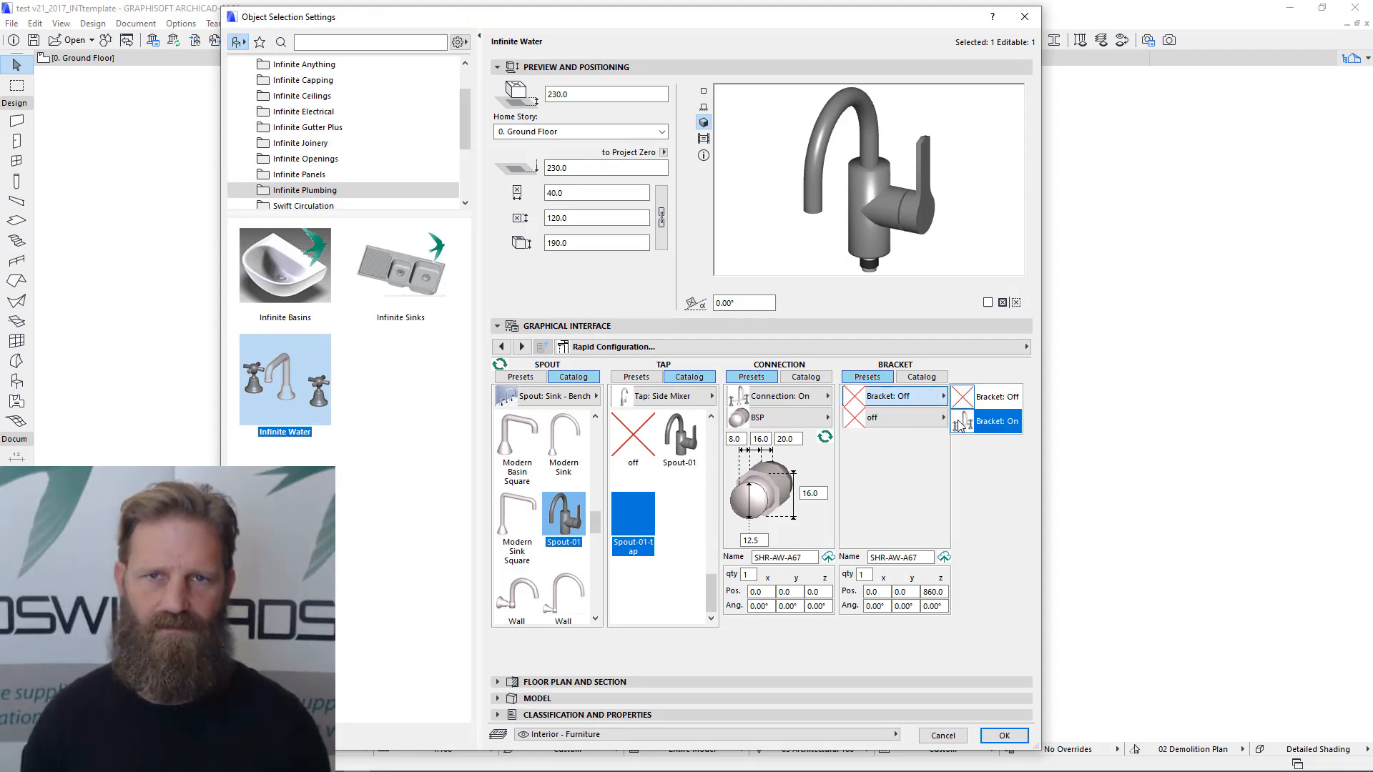
click(920, 452)
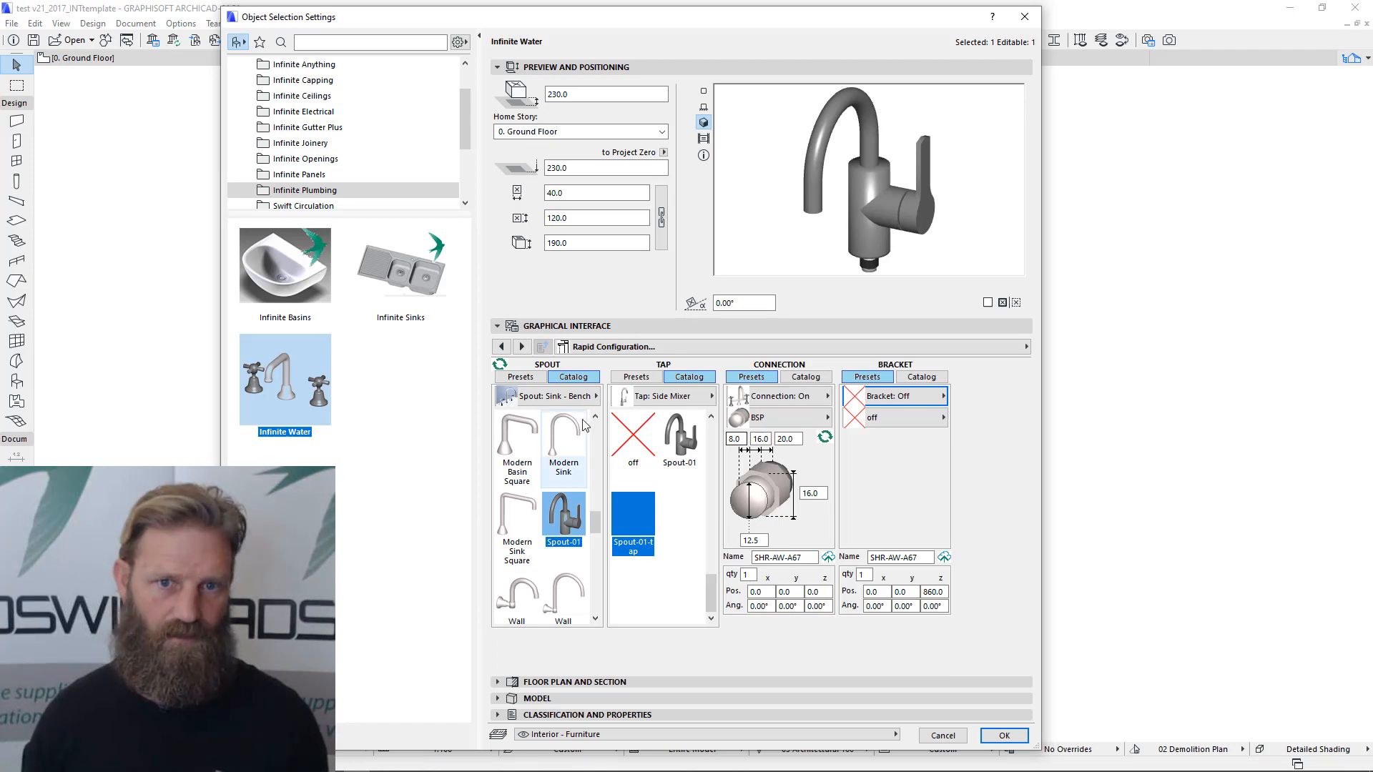
- Switch the spout and tap to presets and change the spout to a Shower spout of the Shower Rose type
click(520, 377)
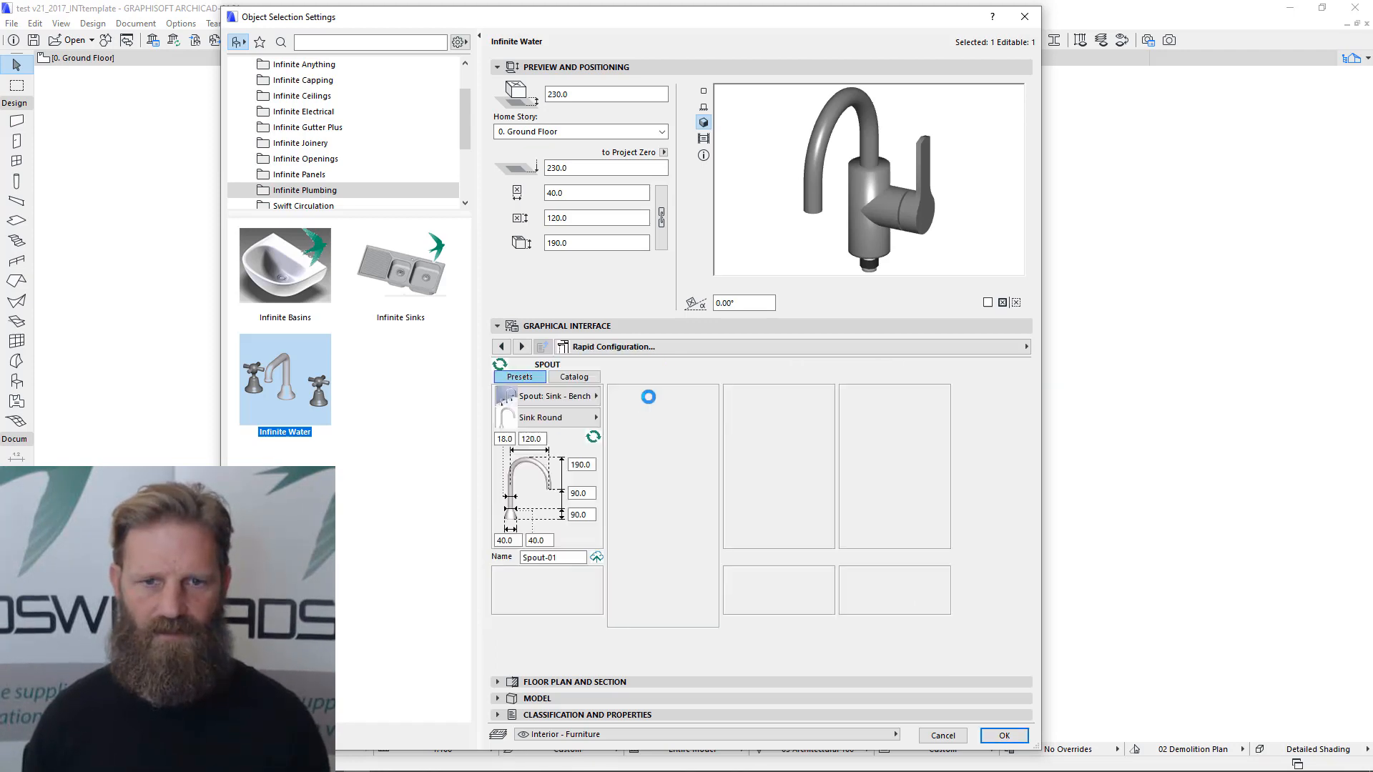
click(644, 380)
click(673, 417)
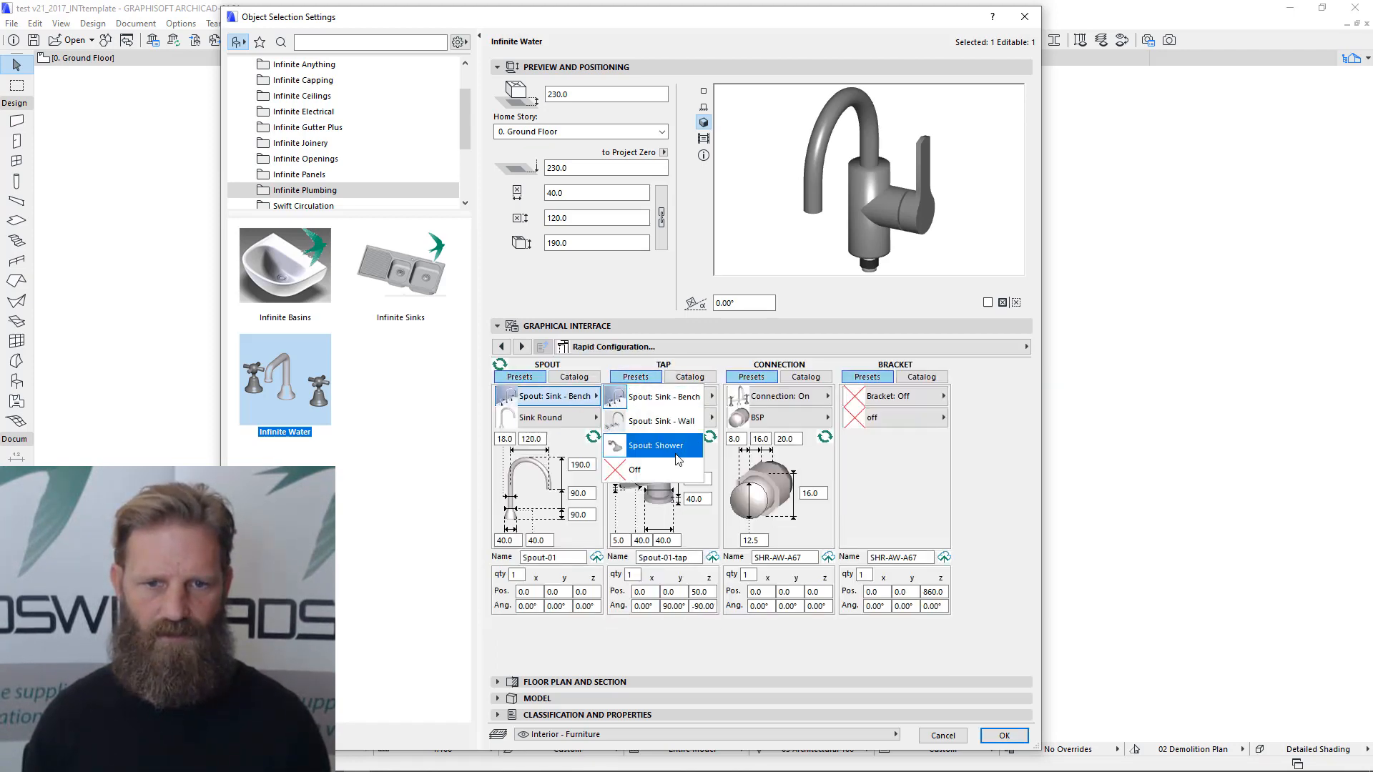
click(673, 453)
click(556, 417)
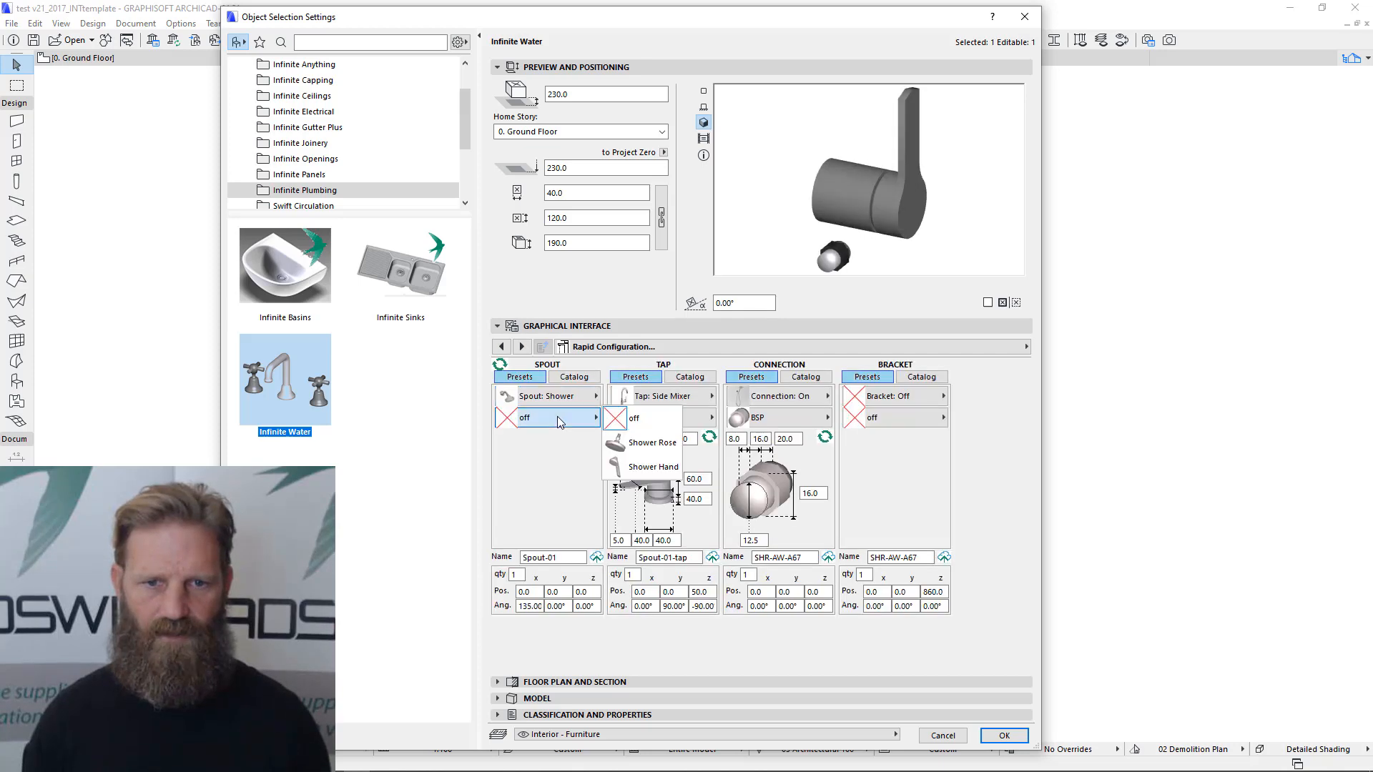
click(652, 442)
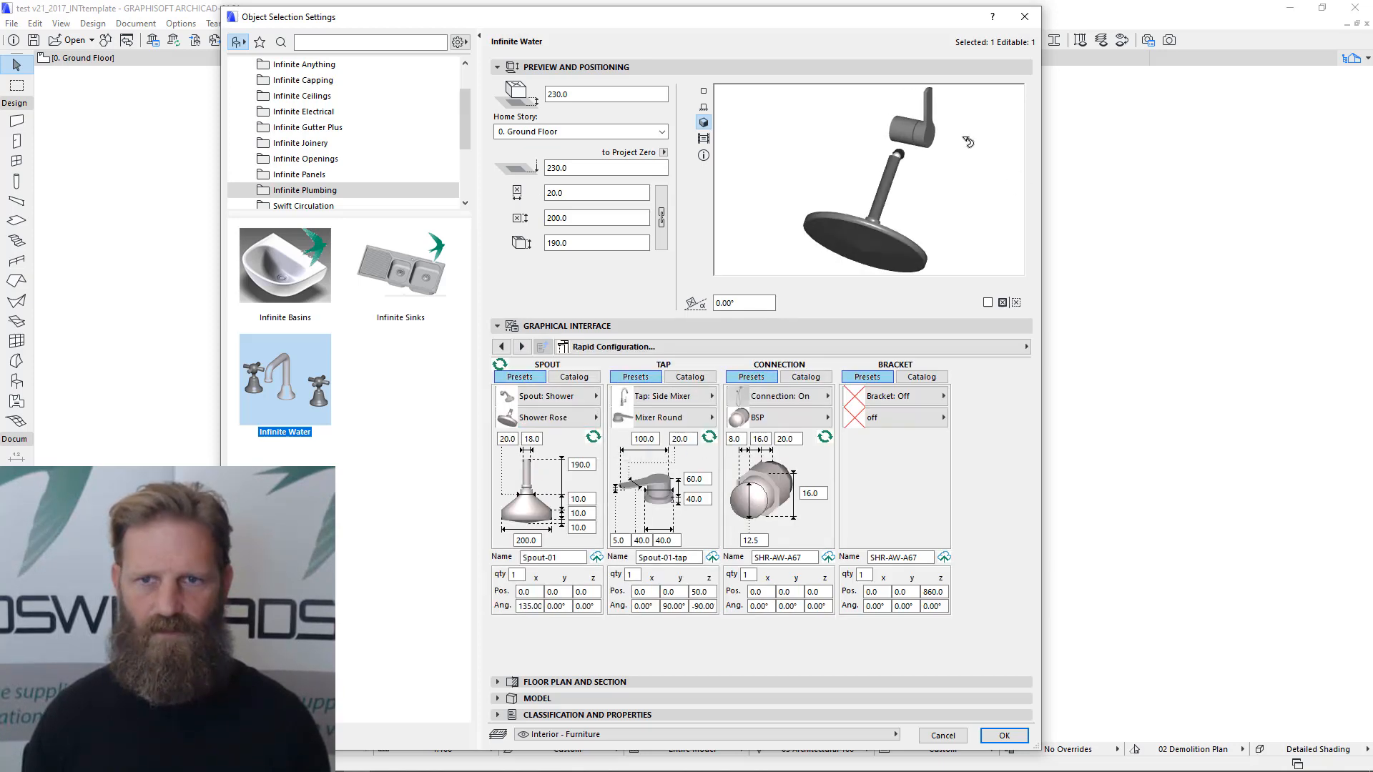
- Set the tap to Double - Wall with the Cross type and give both taps a Z position of -900
click(683, 397)
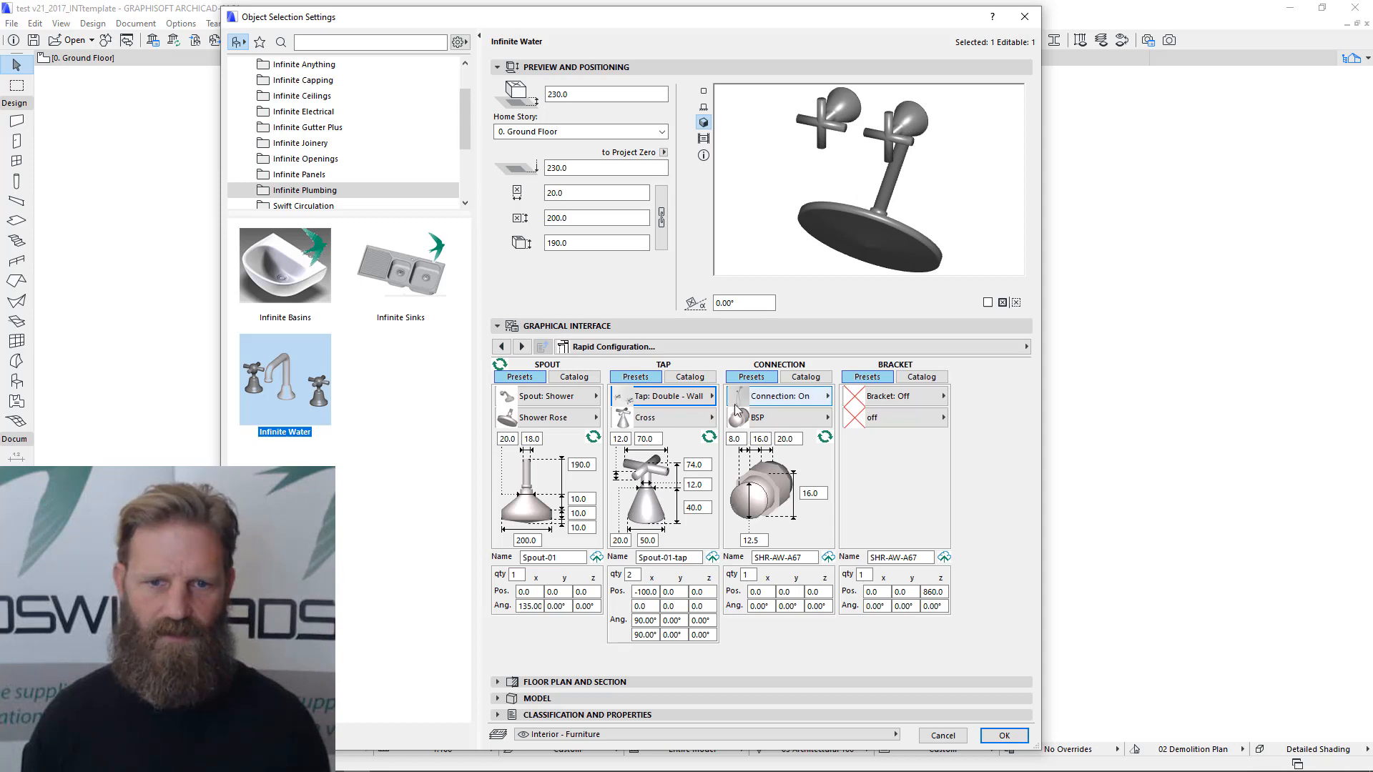
click(712, 591)
text(-90)
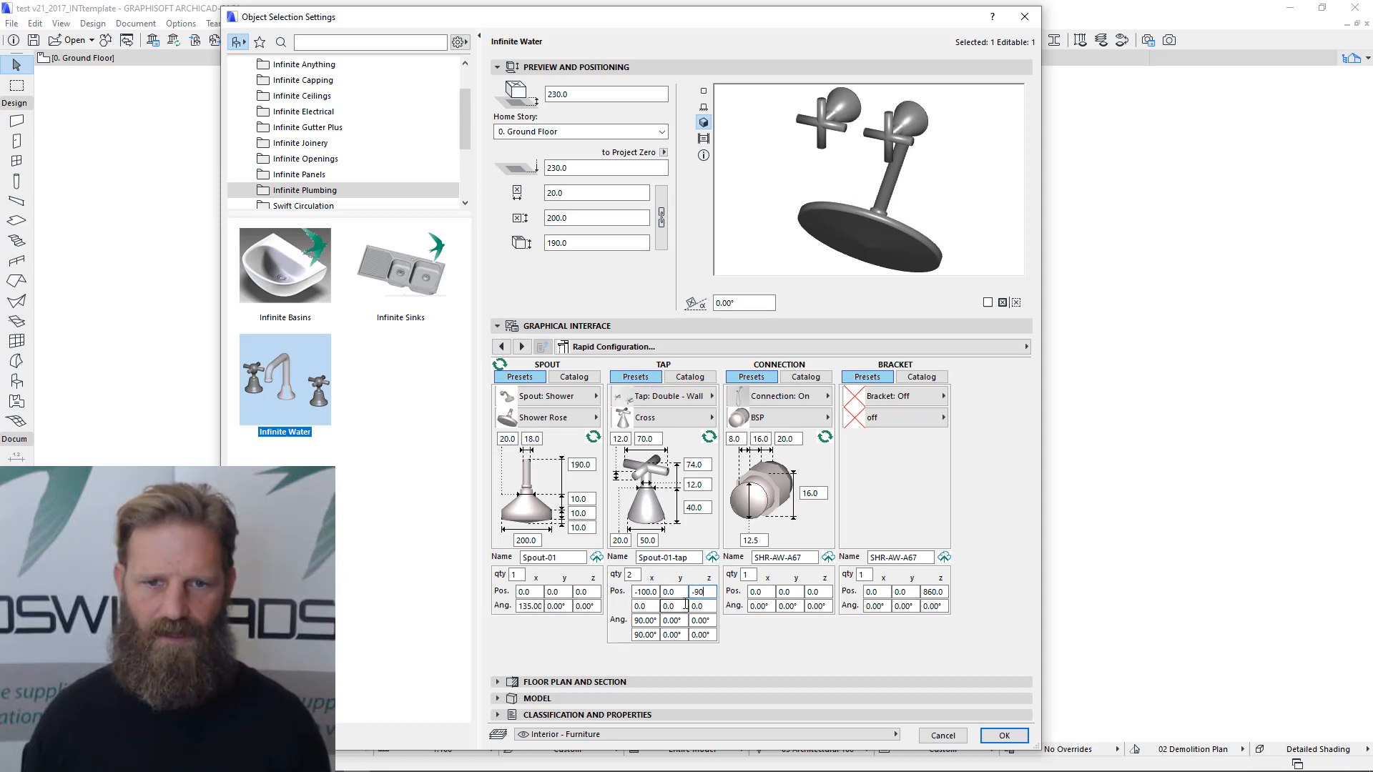
text(0)
click(706, 605)
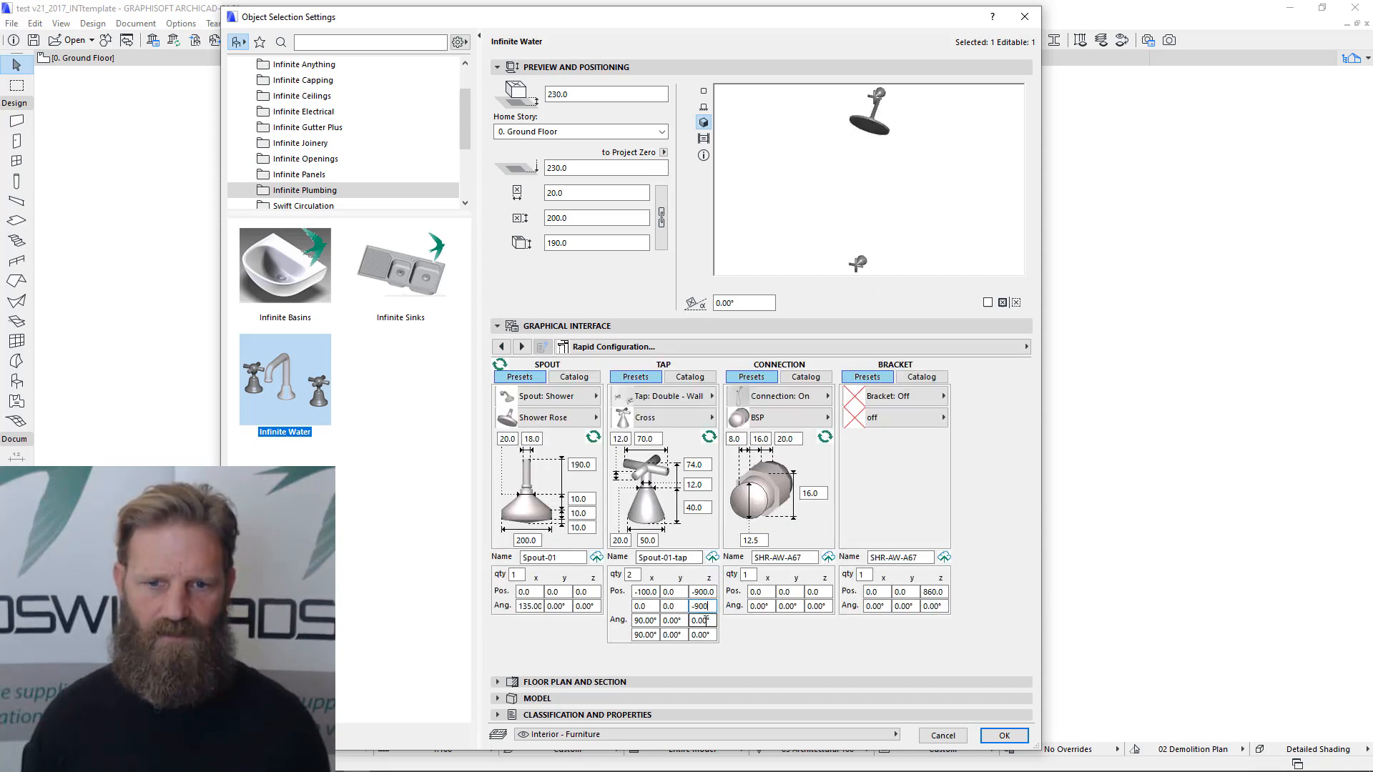
click(706, 620)
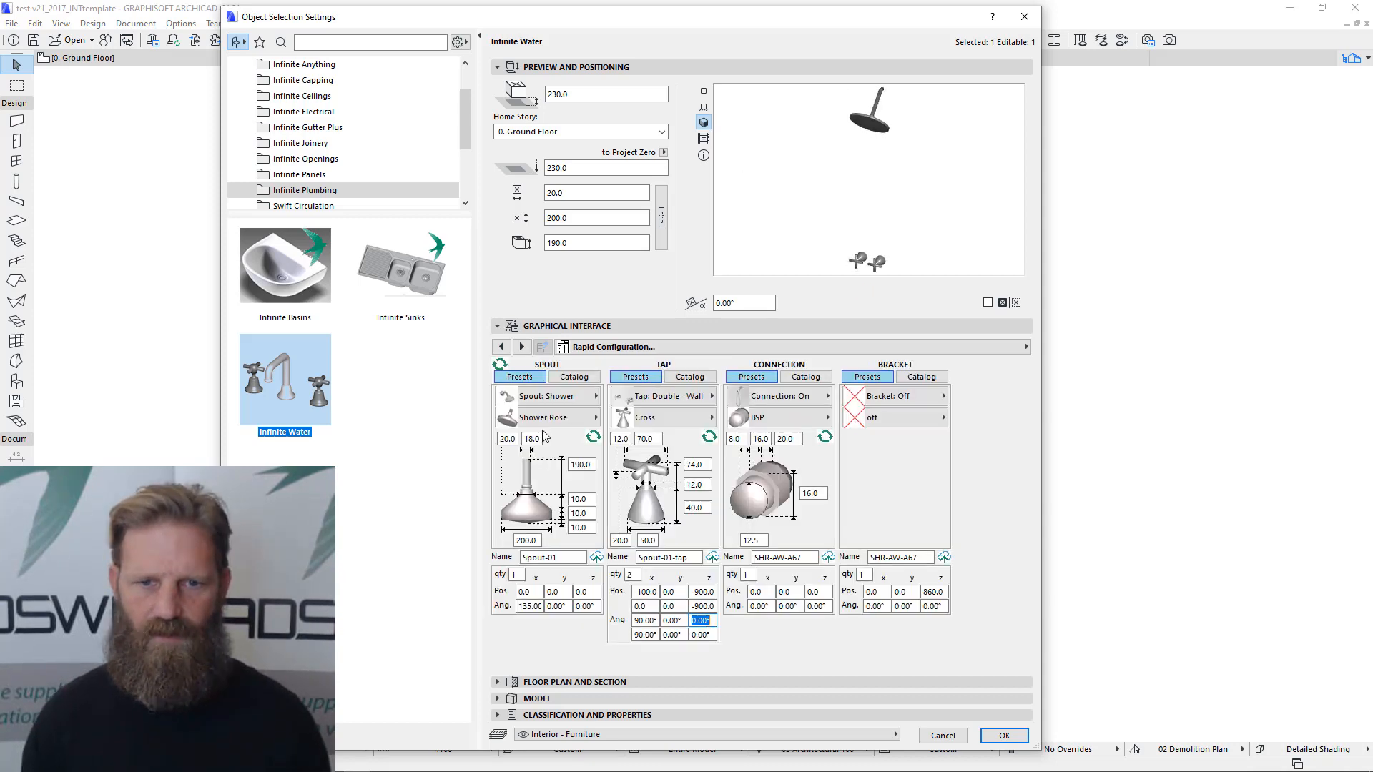
- Change the connection type to Shower Rose and apply its default dimensions
click(796, 403)
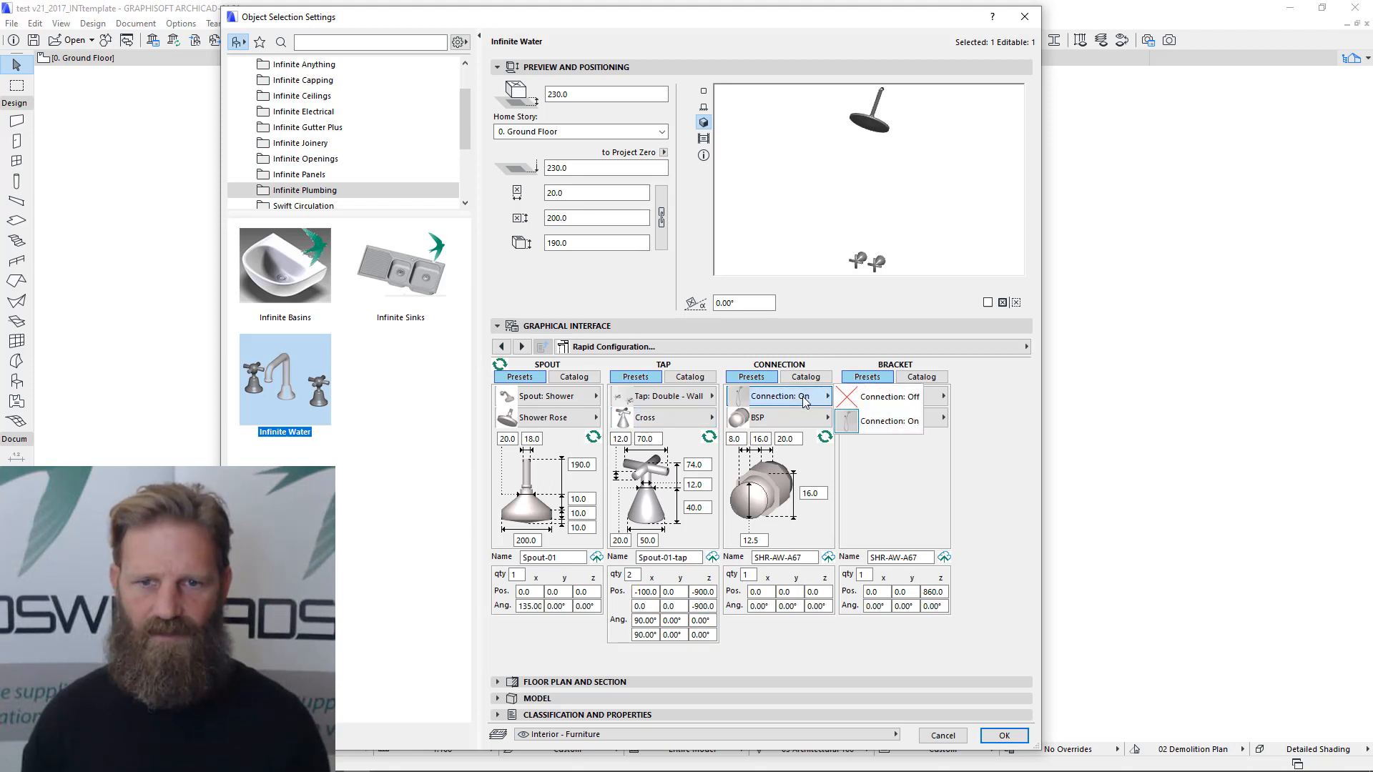
click(791, 392)
click(786, 422)
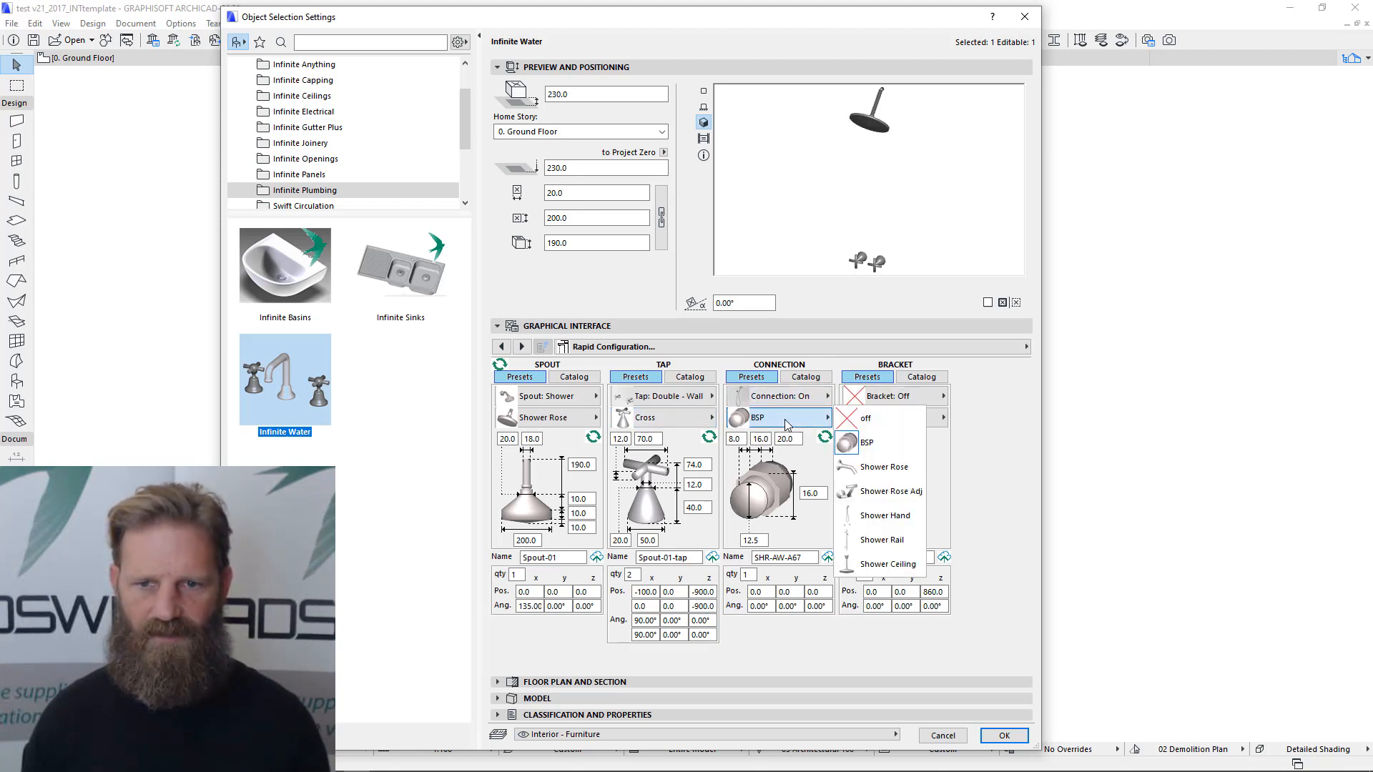
click(885, 470)
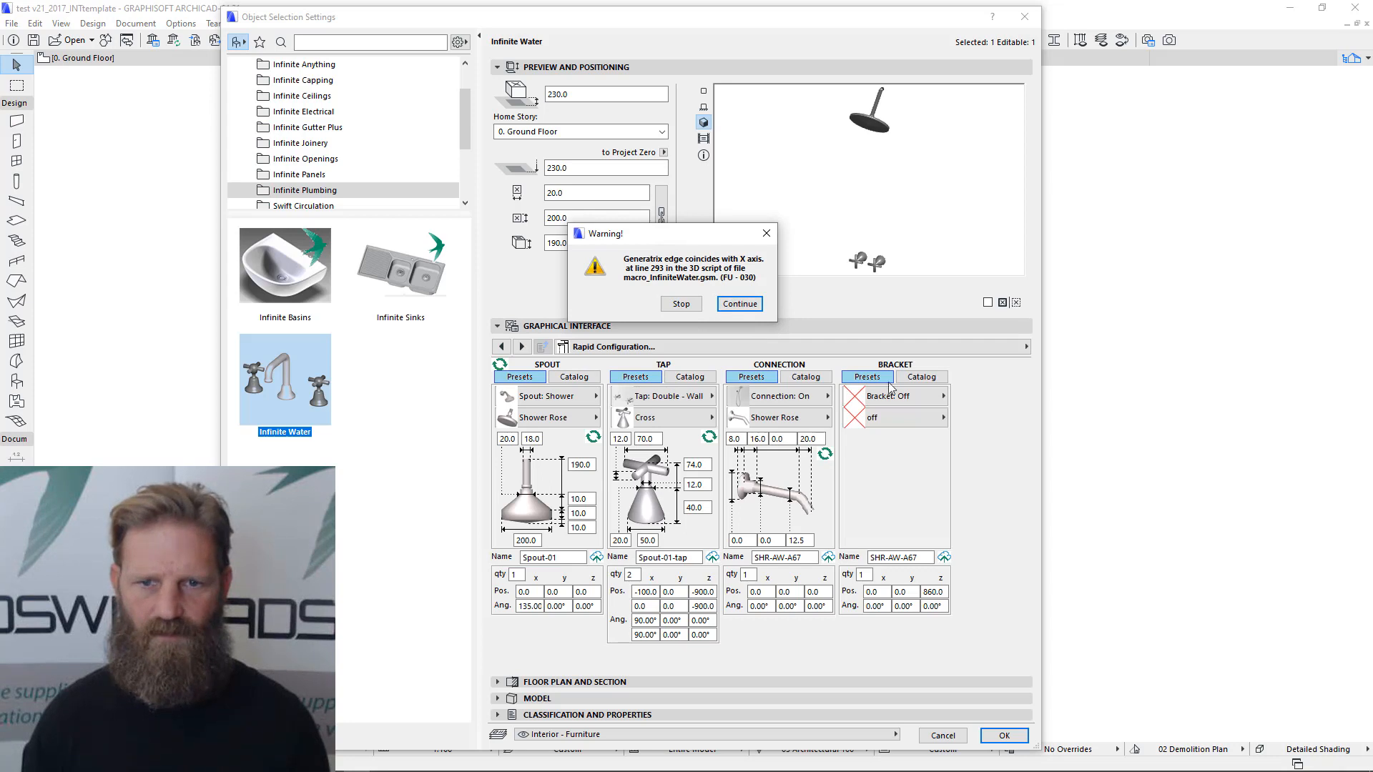
click(740, 305)
click(823, 452)
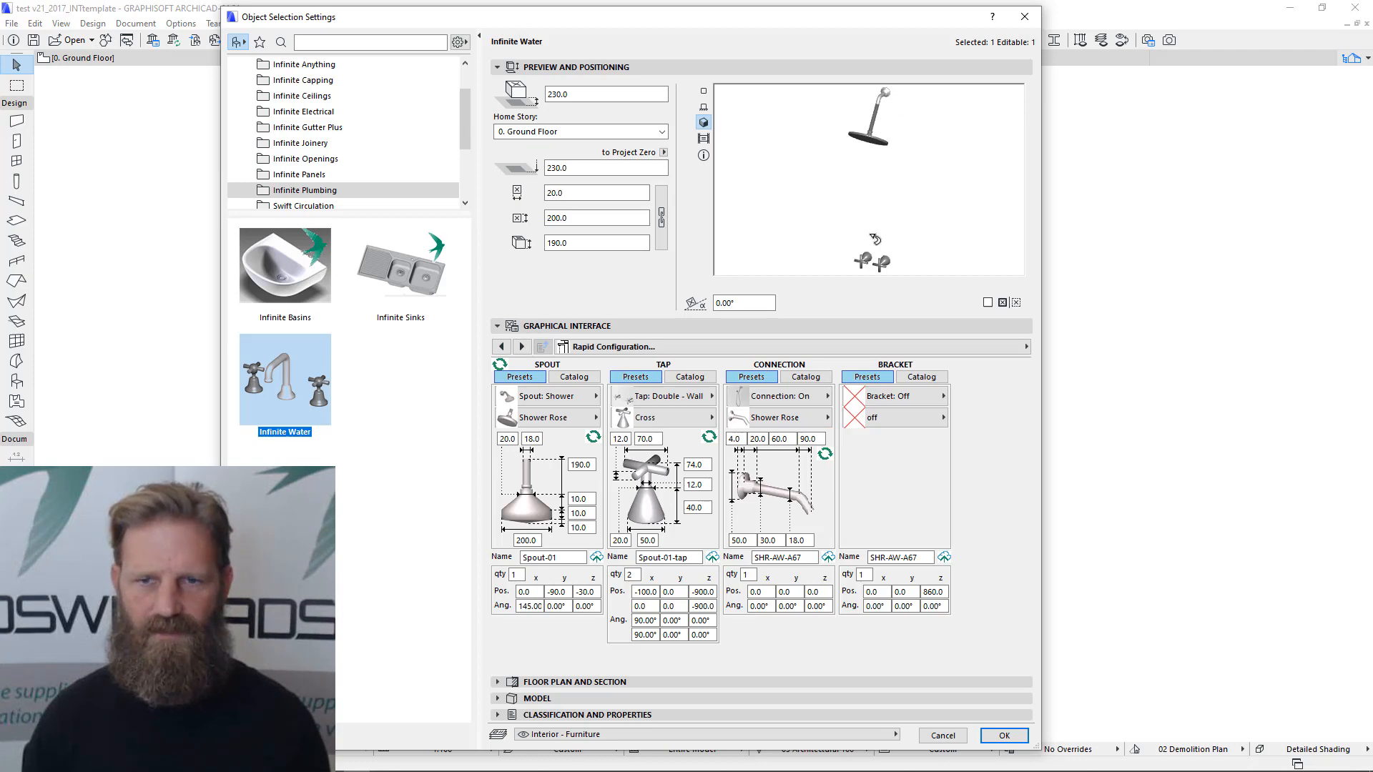
- Apply the object settings and inspect the shower rose with its wall connection in 3D
click(1004, 736)
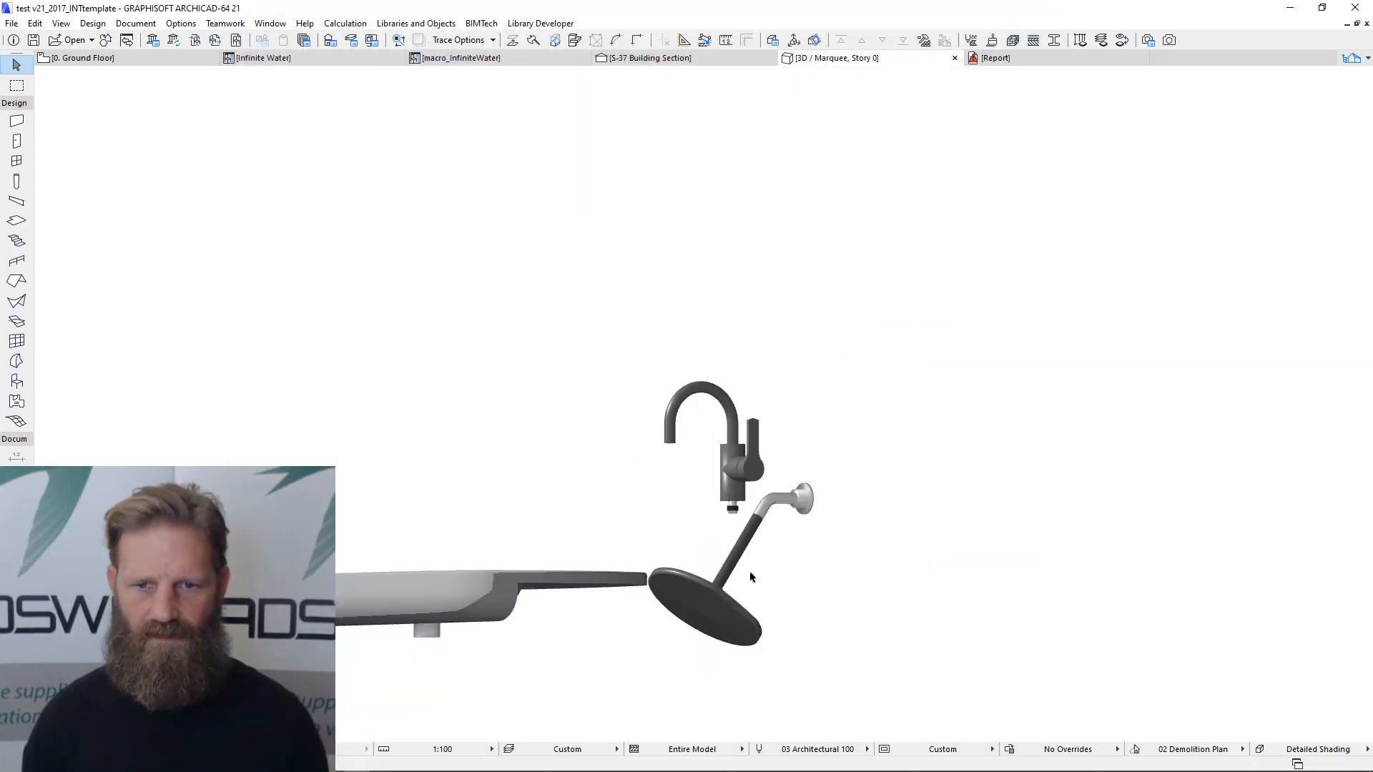
scroll(766, 549, up, 4)
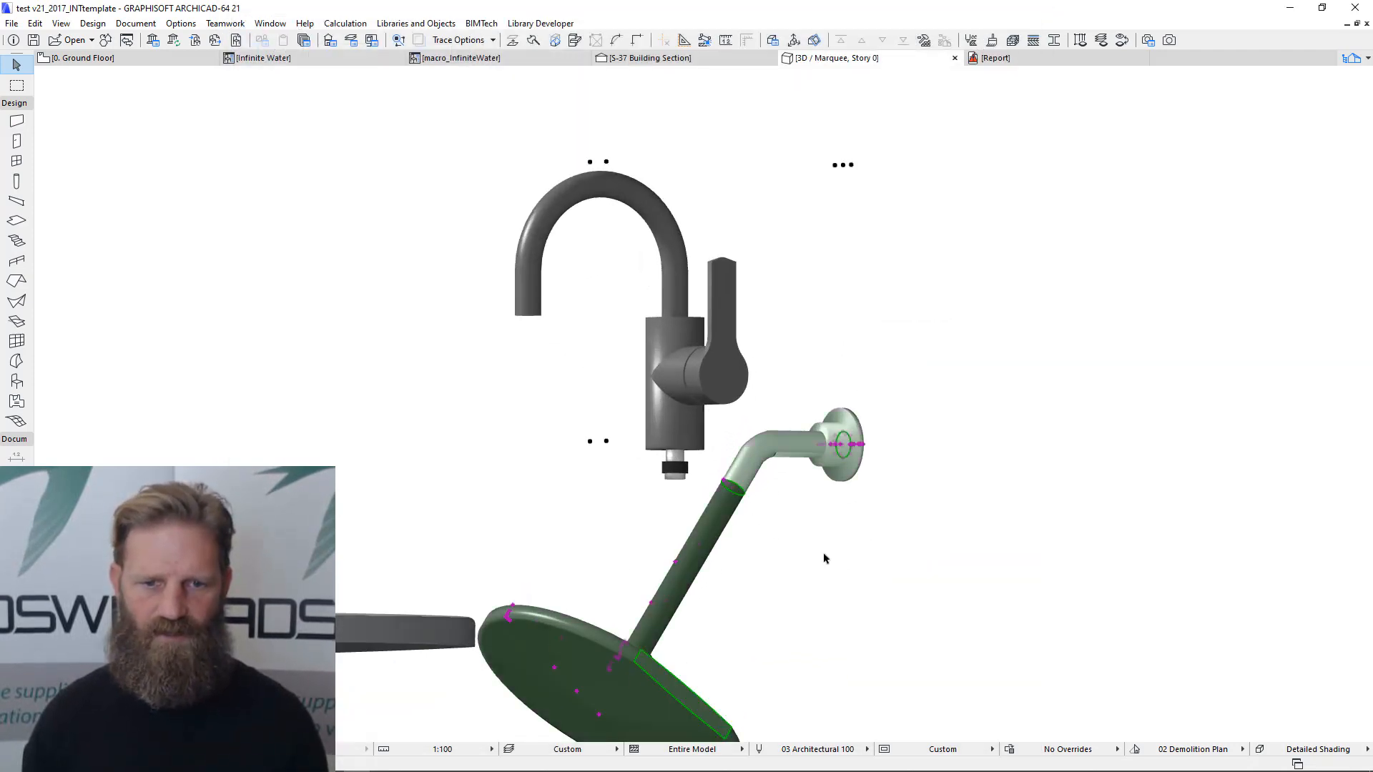
scroll(824, 559, down, 2)
middle_drag(814, 595, 922, 521)
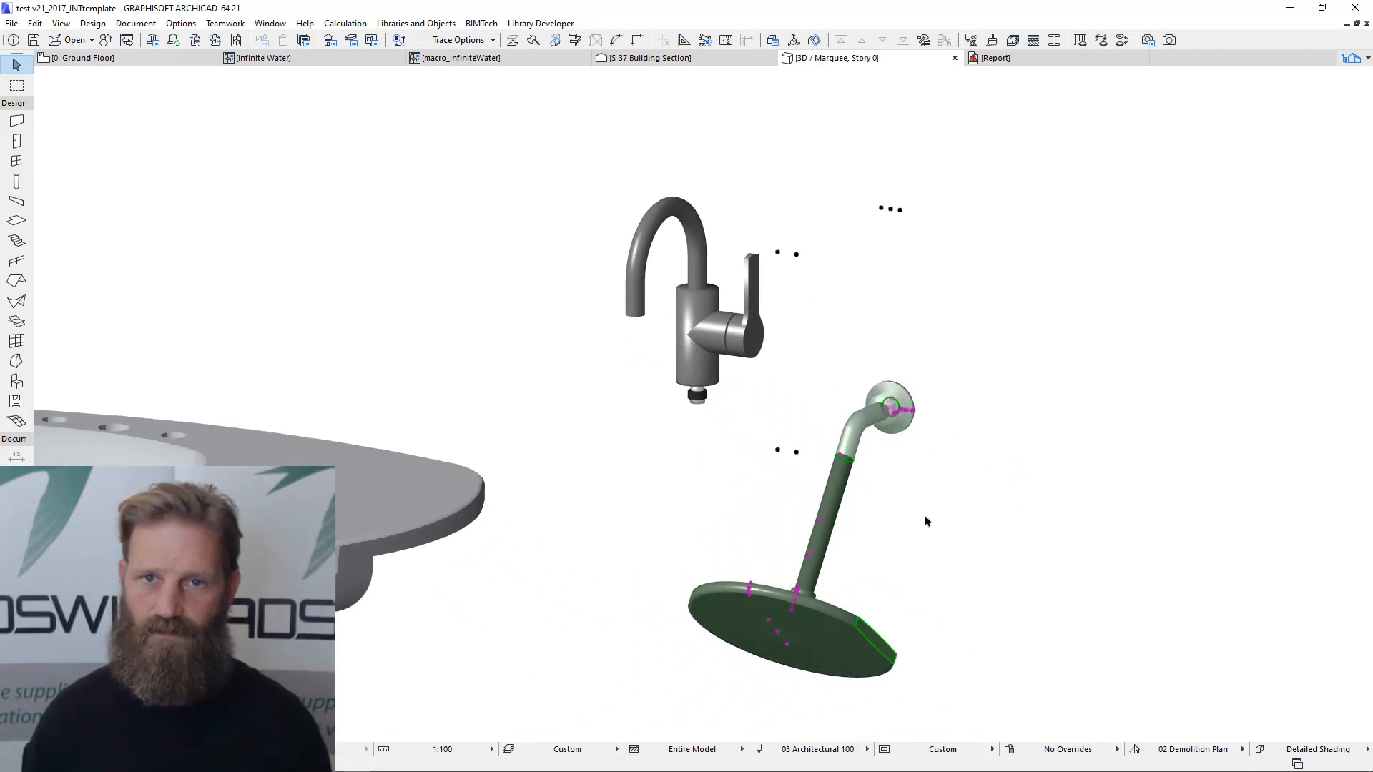
- Change the shower's connection type to Shower Rose Adj, reset it to its default dimensions and apply the object settings
key(ctrl+t)
click(804, 420)
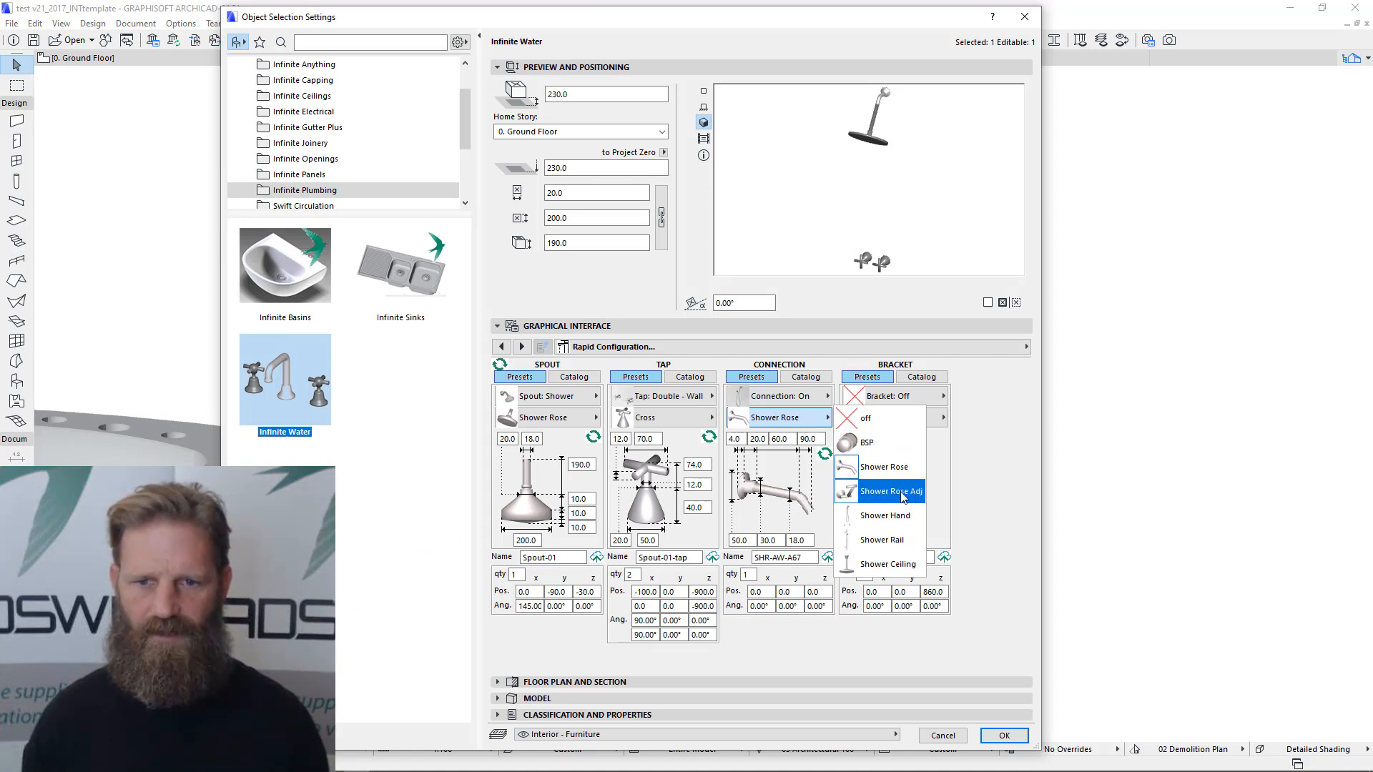
click(892, 492)
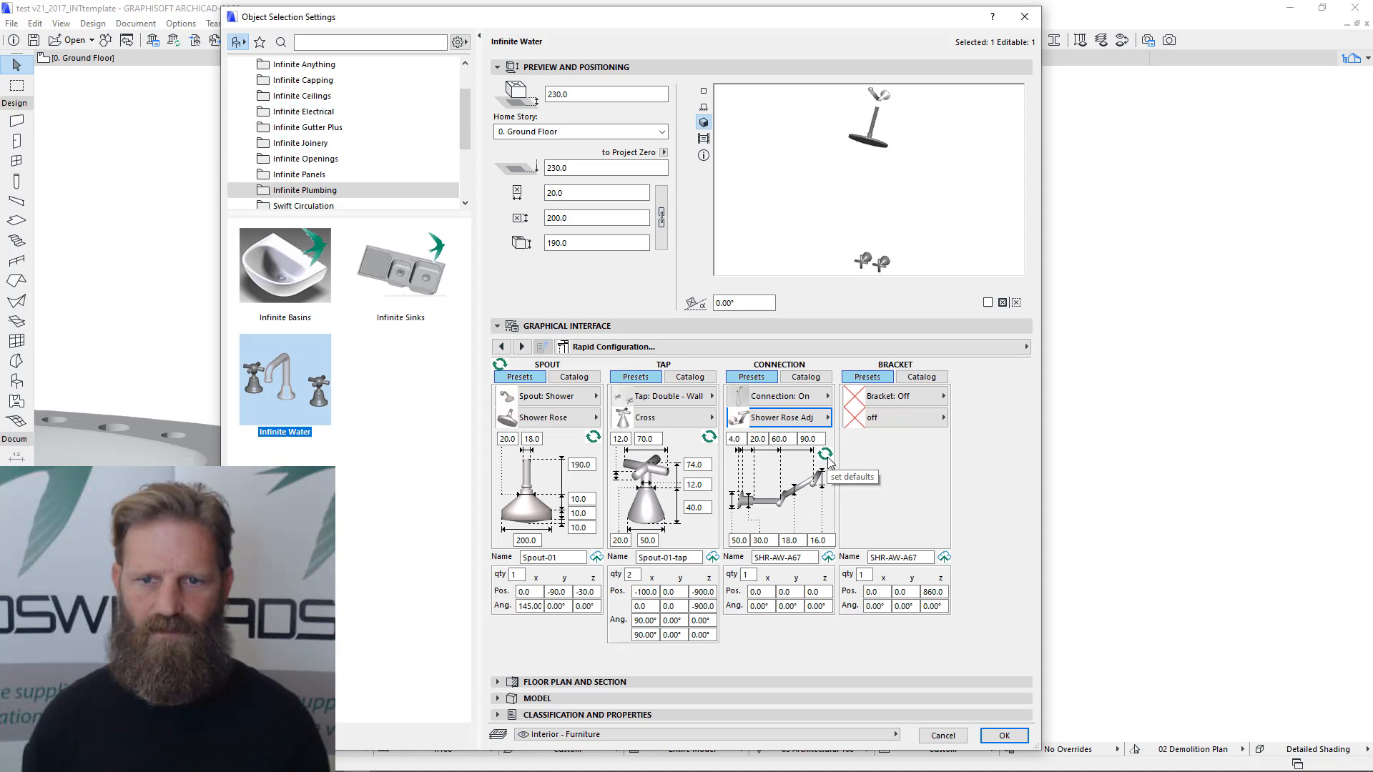
click(826, 455)
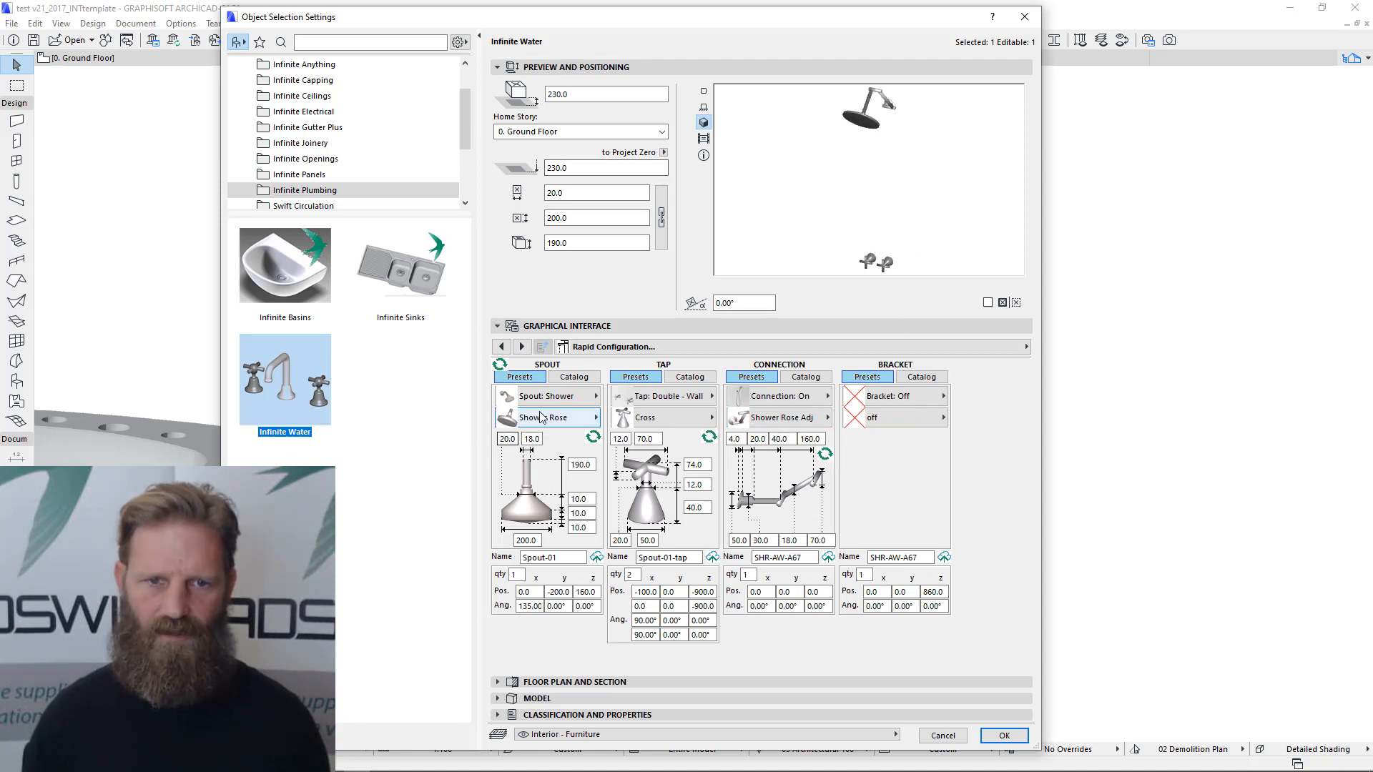
click(1004, 735)
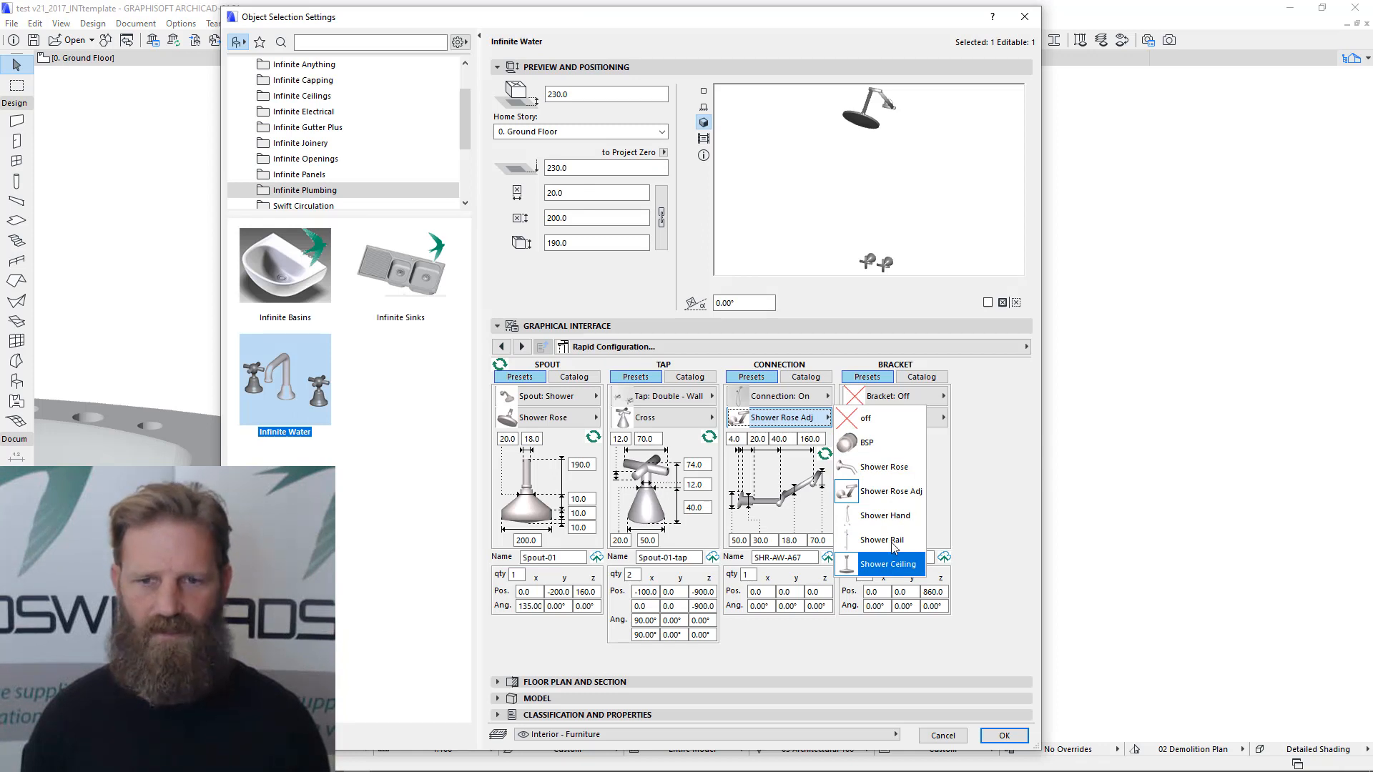
- Turn the shower's bracket on and view the available bracket preset types
click(798, 399)
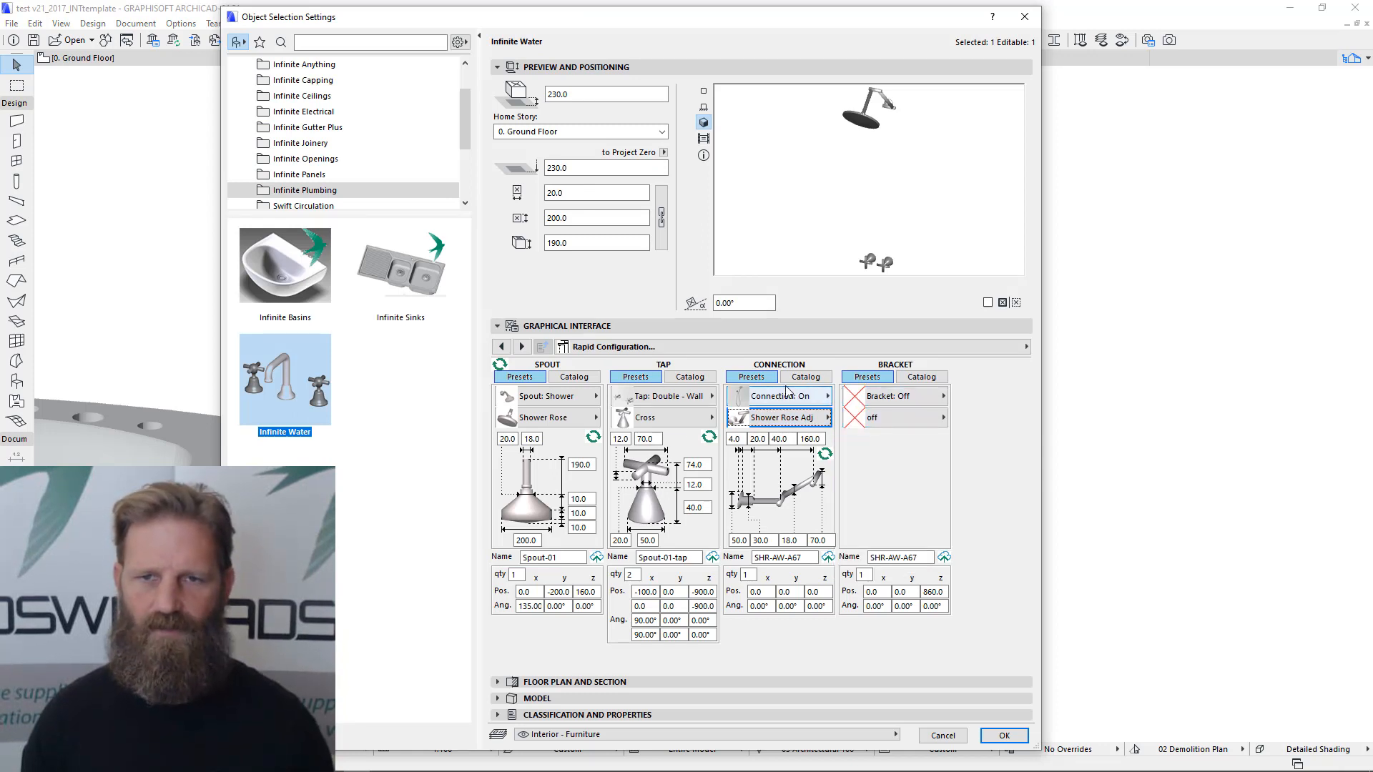
click(891, 398)
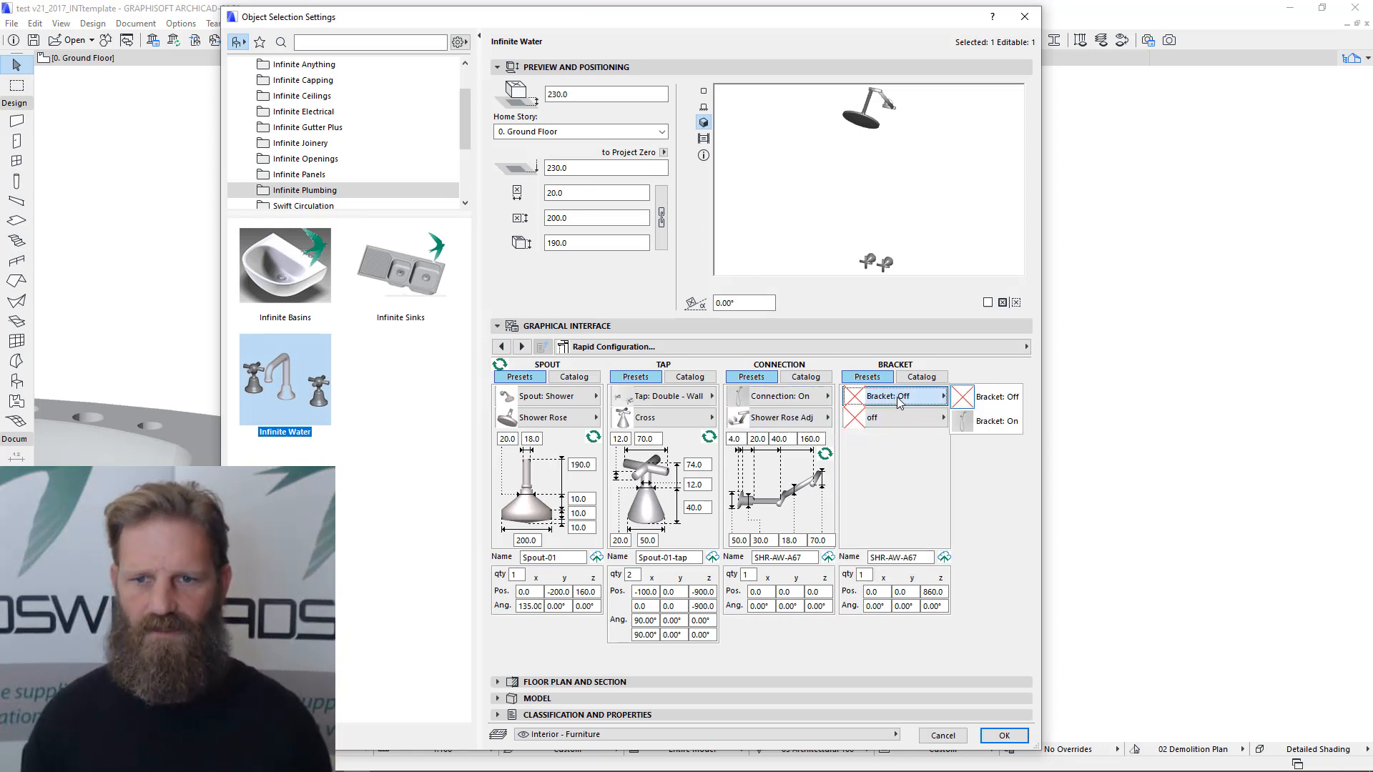
click(991, 422)
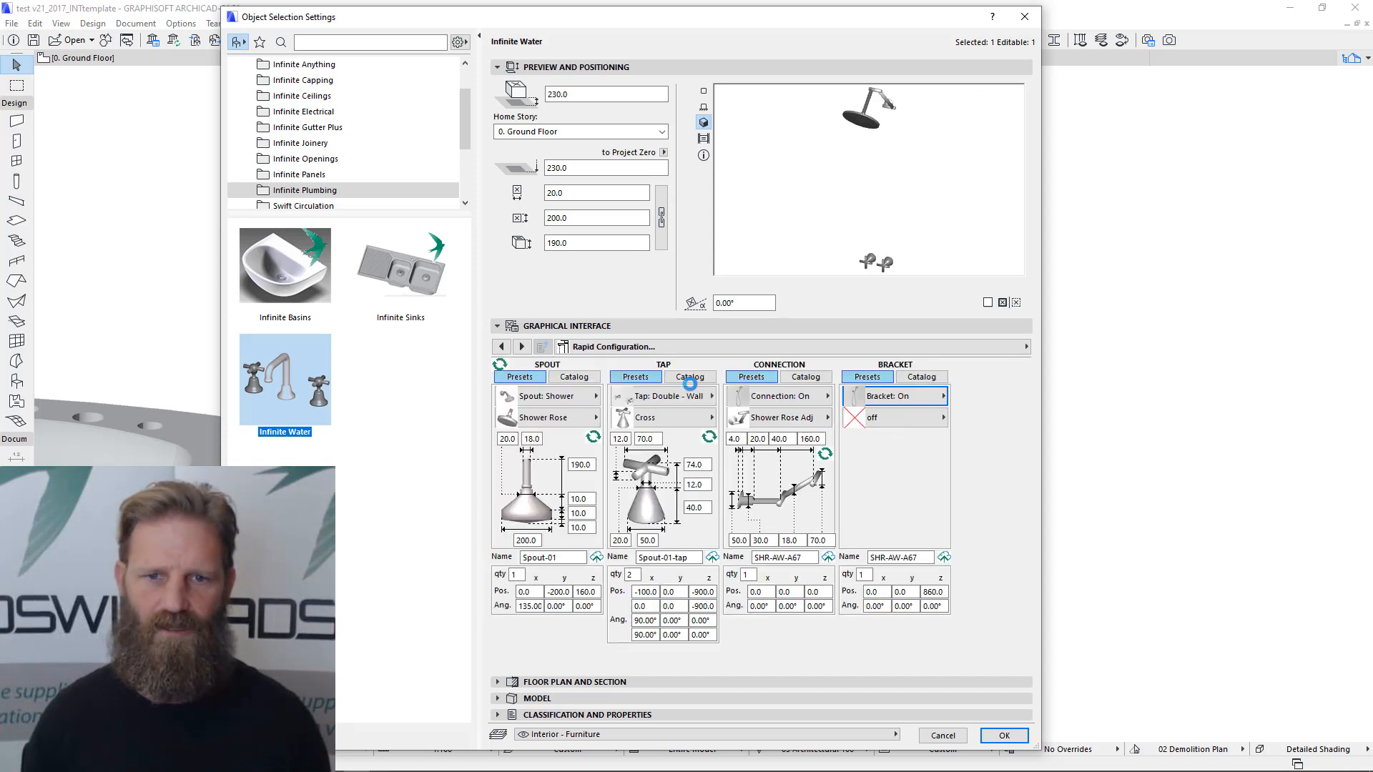
click(891, 418)
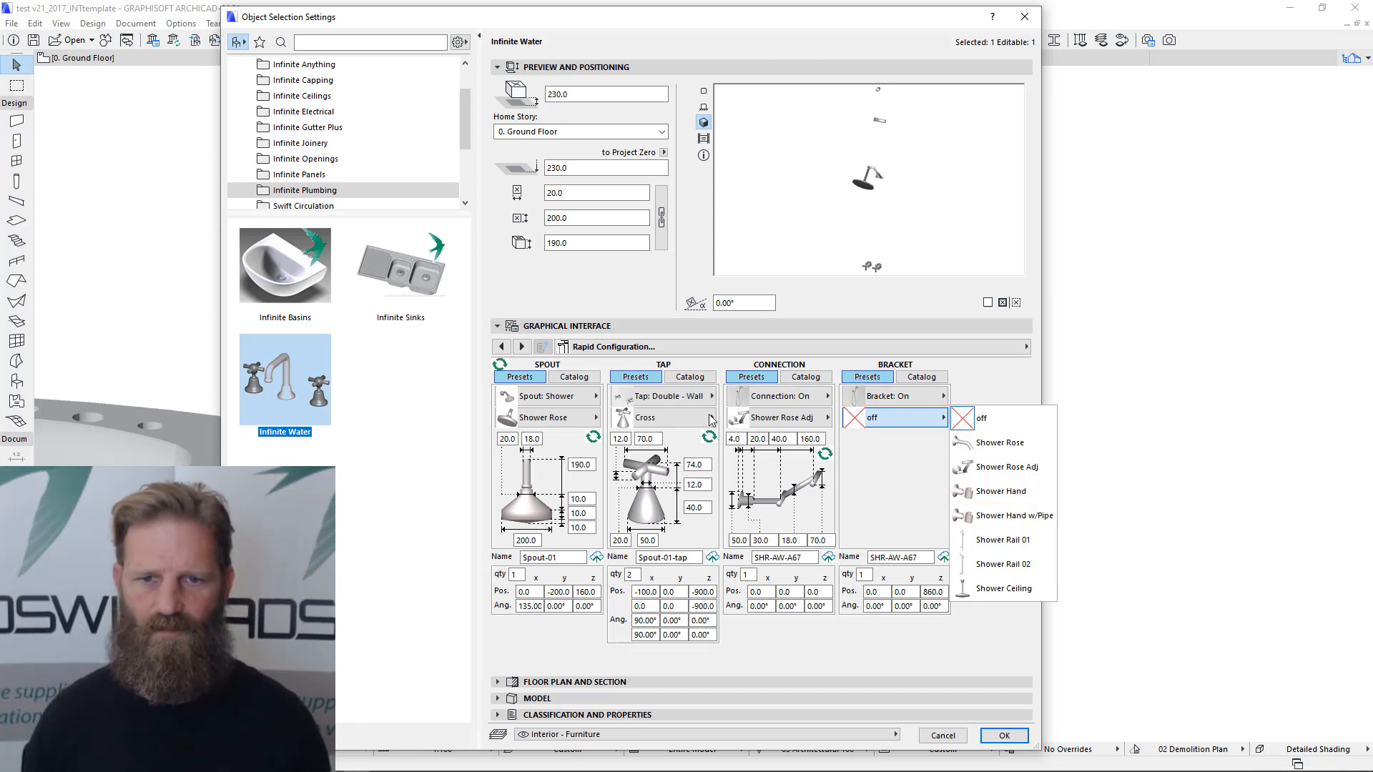
click(903, 429)
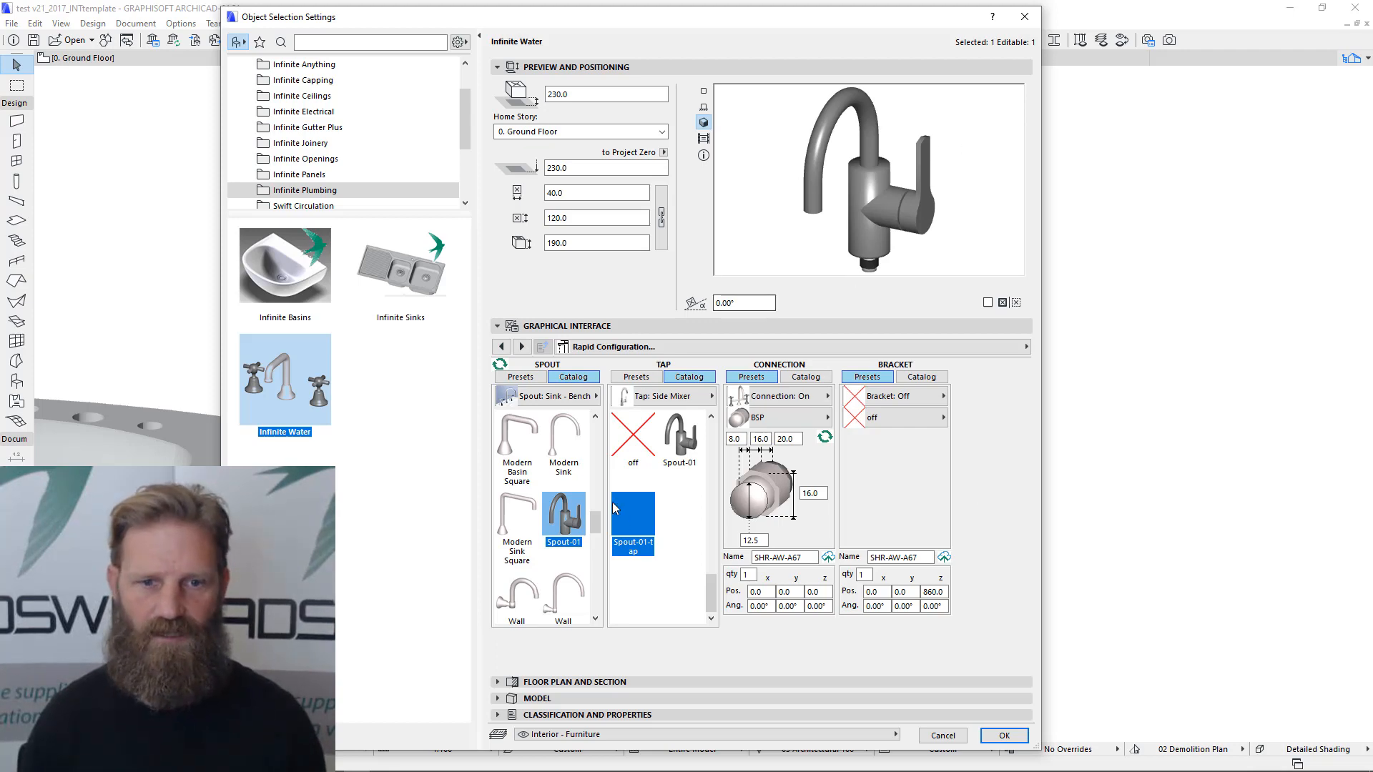
- Set the sink mixer spout's height to 240, outlet height to 130 and reach to 160, and save it to the catalogue as Spout-01
click(523, 378)
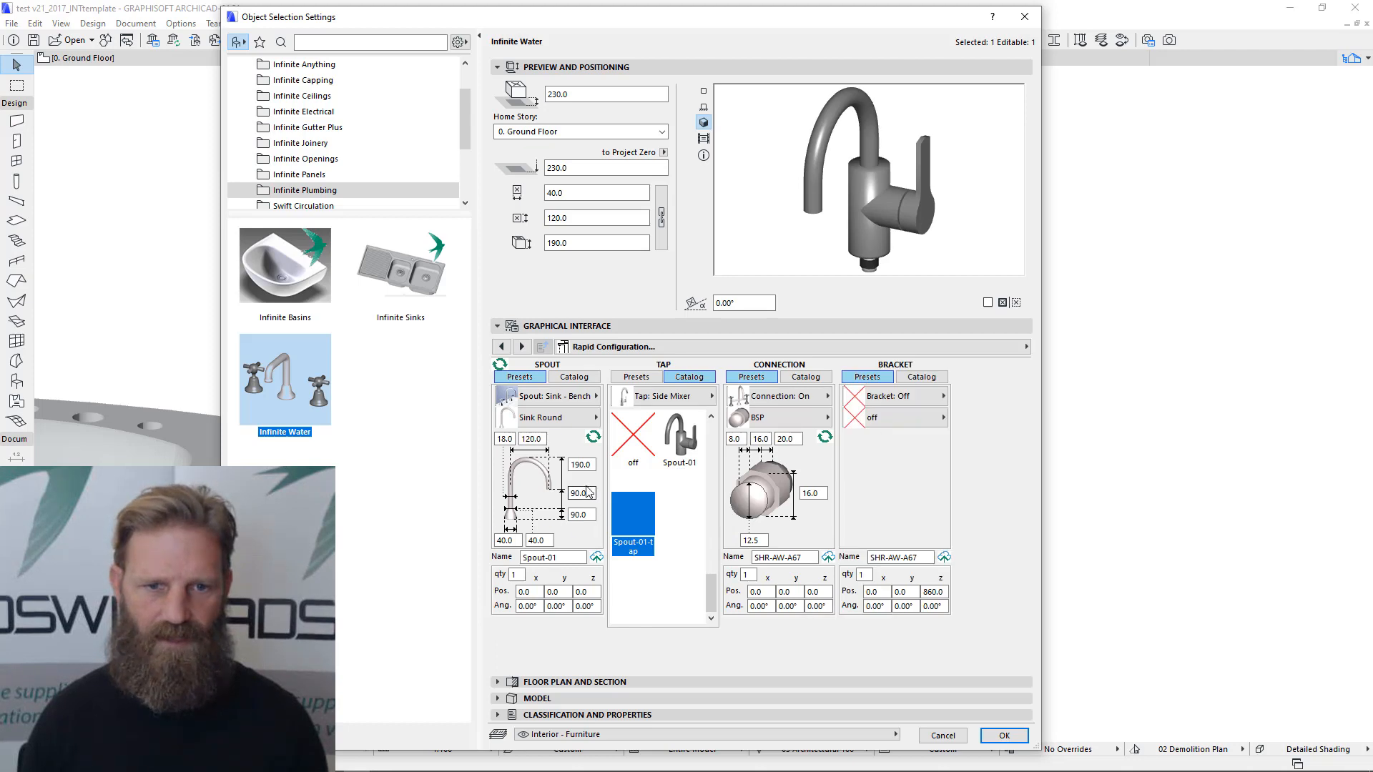
drag(580, 465, 570, 465)
text(24)
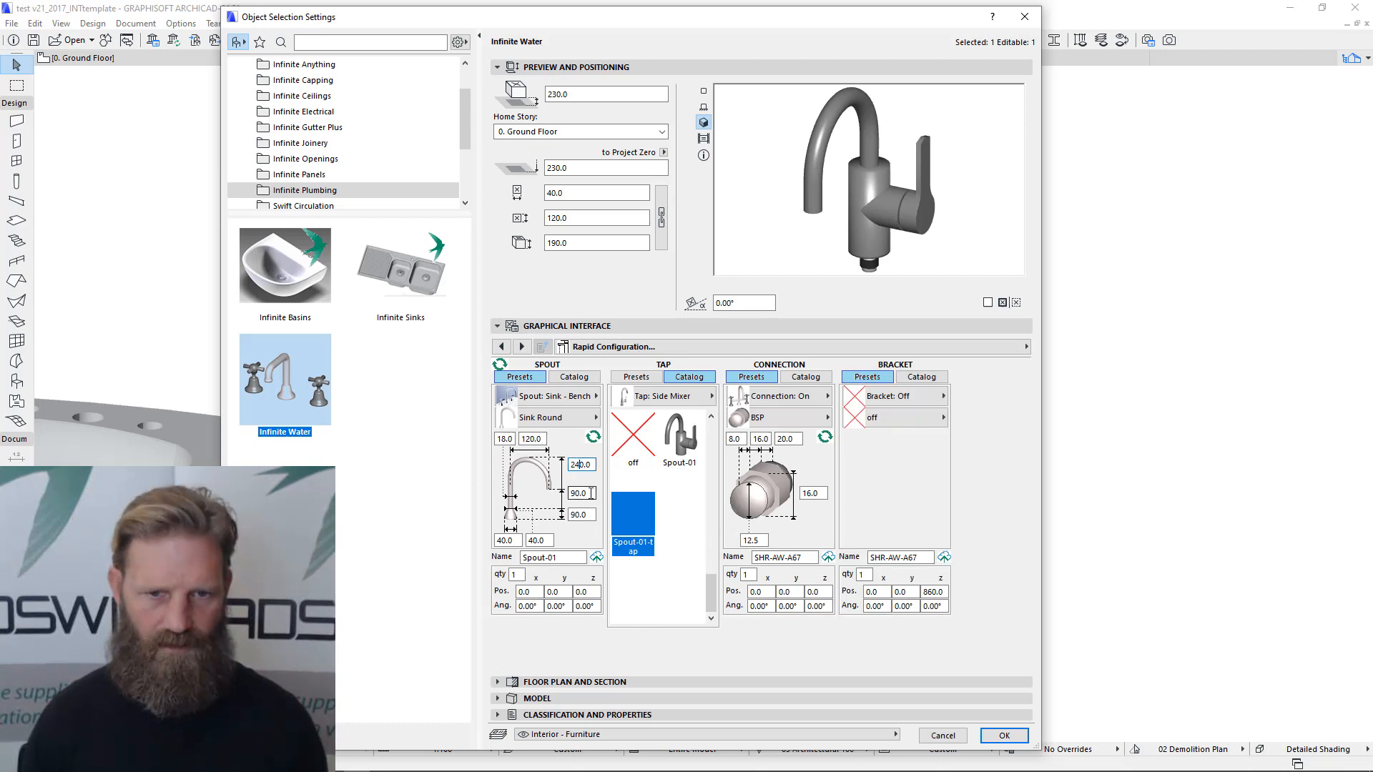
key(Tab)
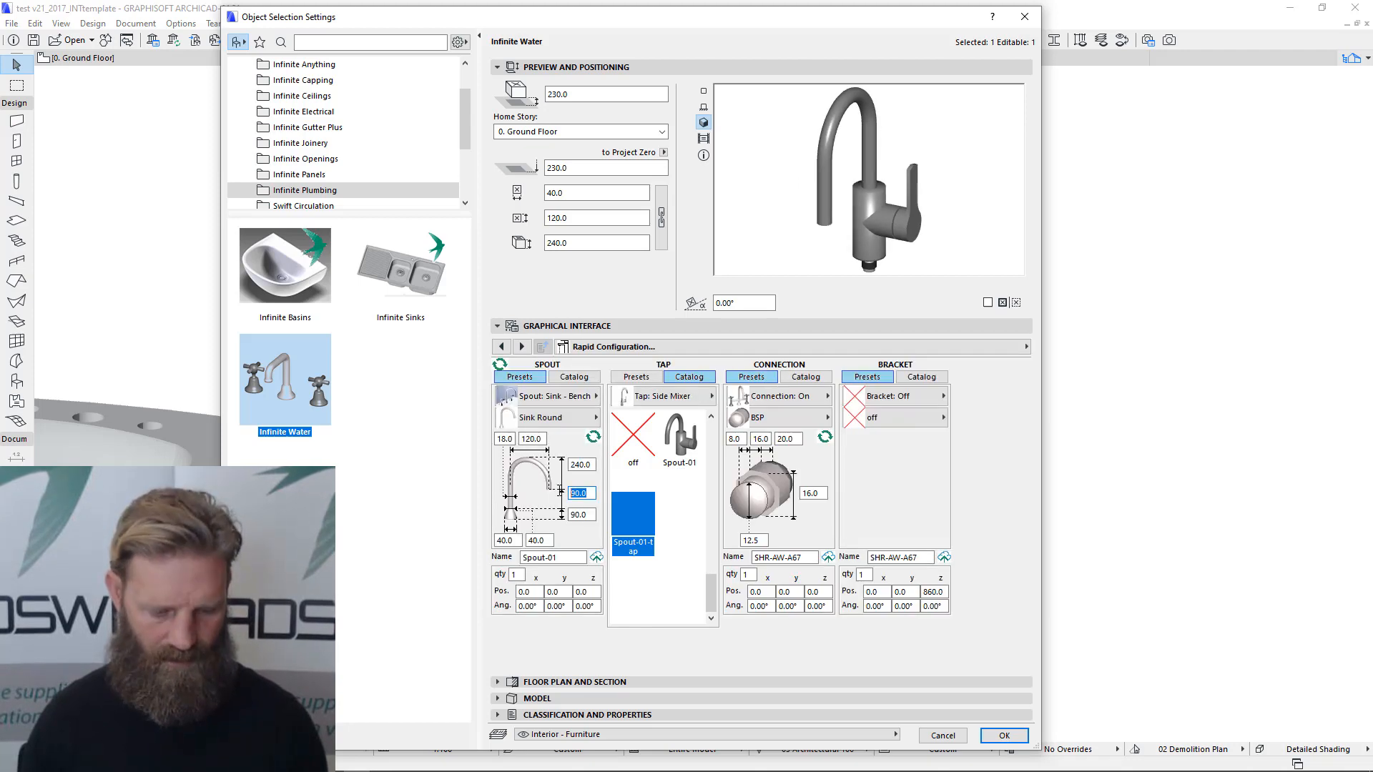
text(130)
click(527, 440)
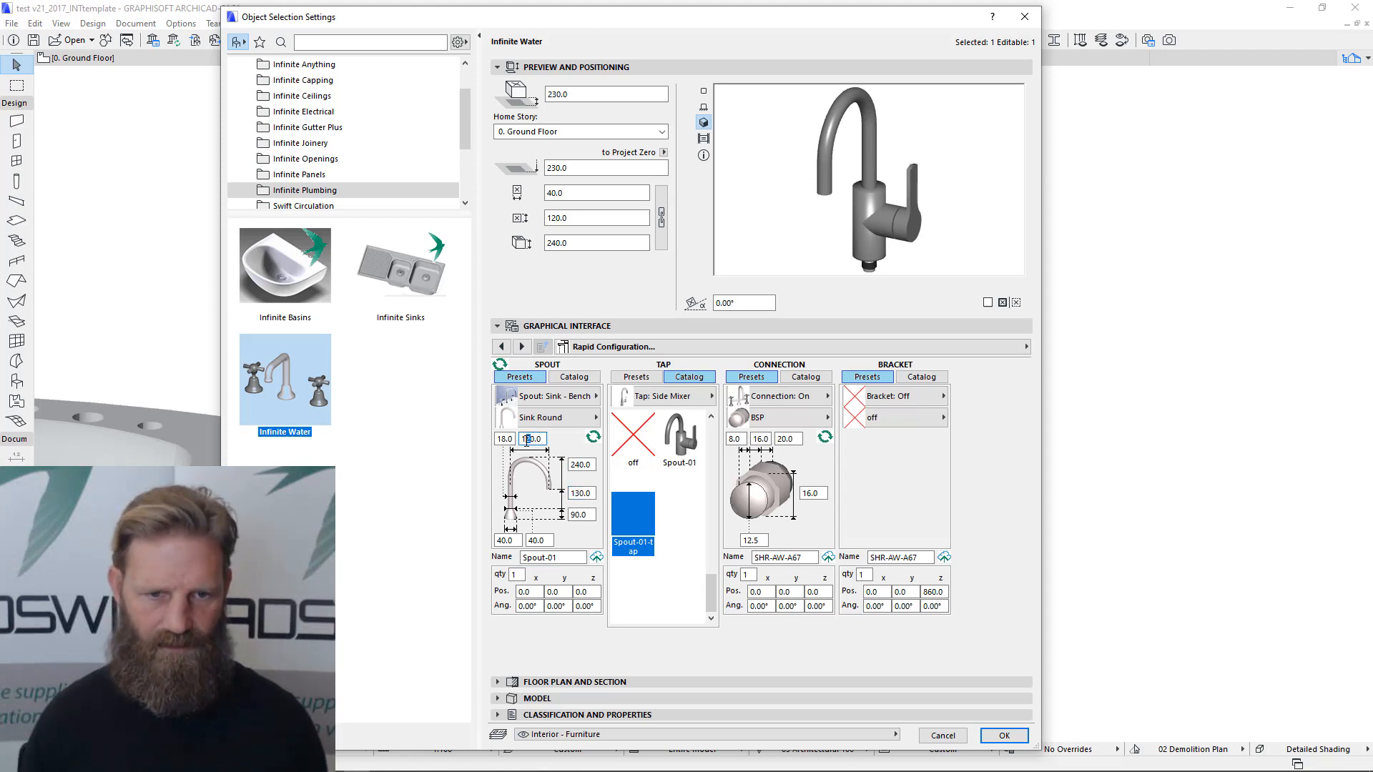
key(Delete)
text(6)
key(Tab)
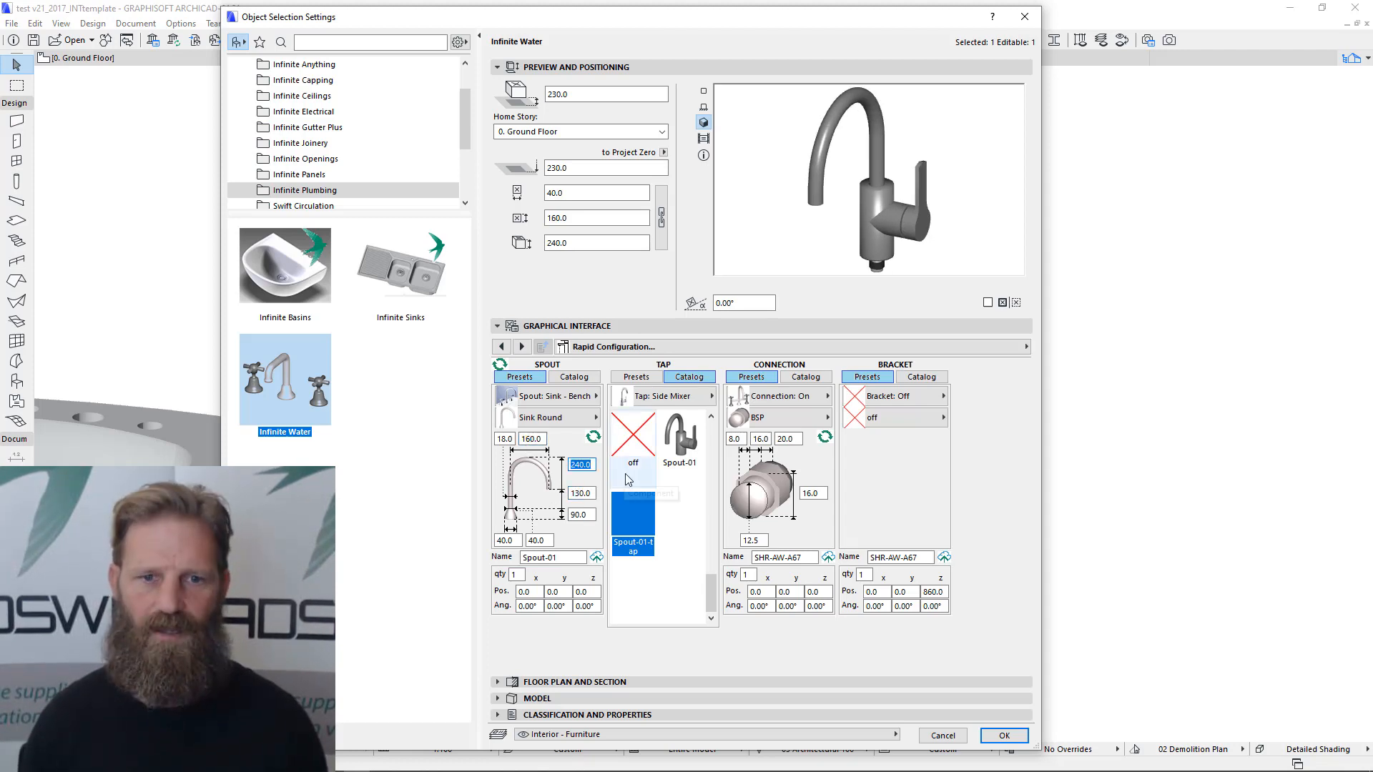
click(598, 563)
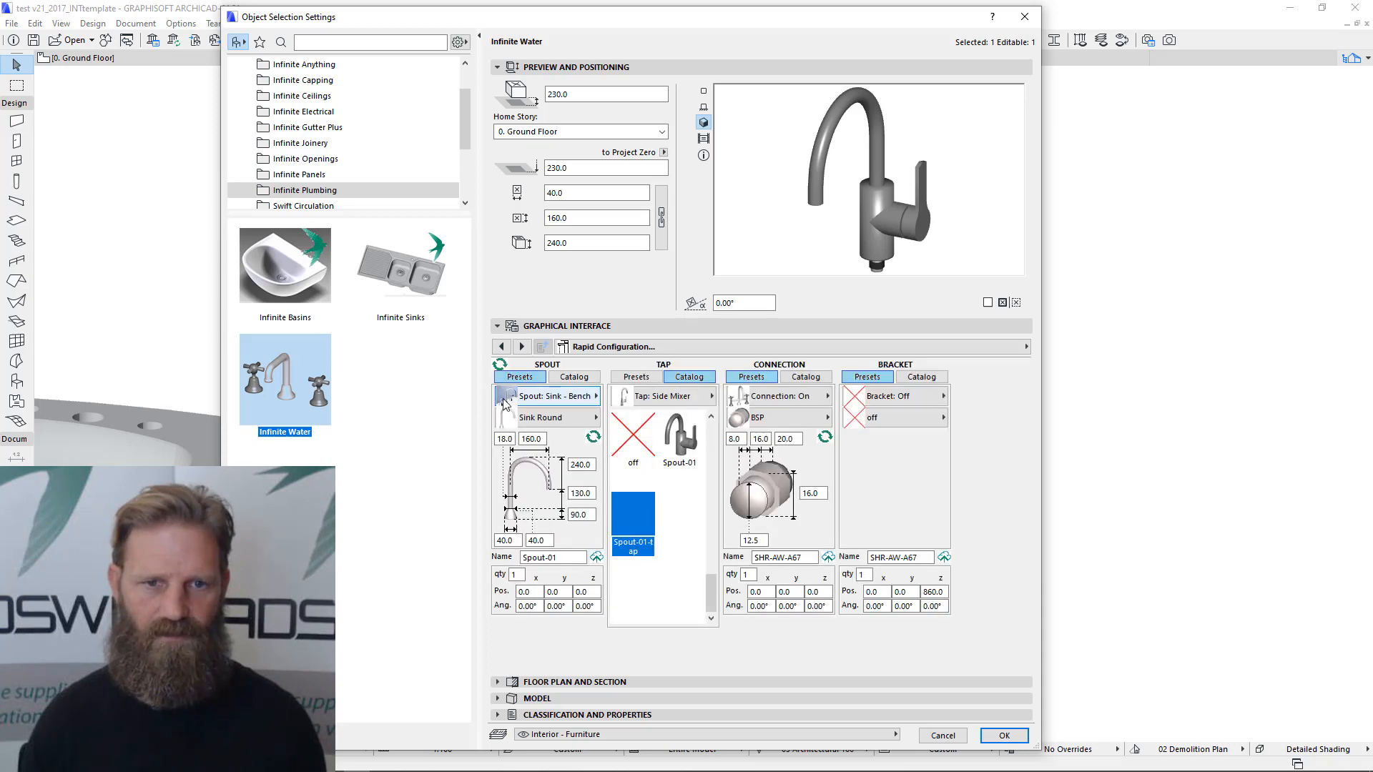
click(574, 377)
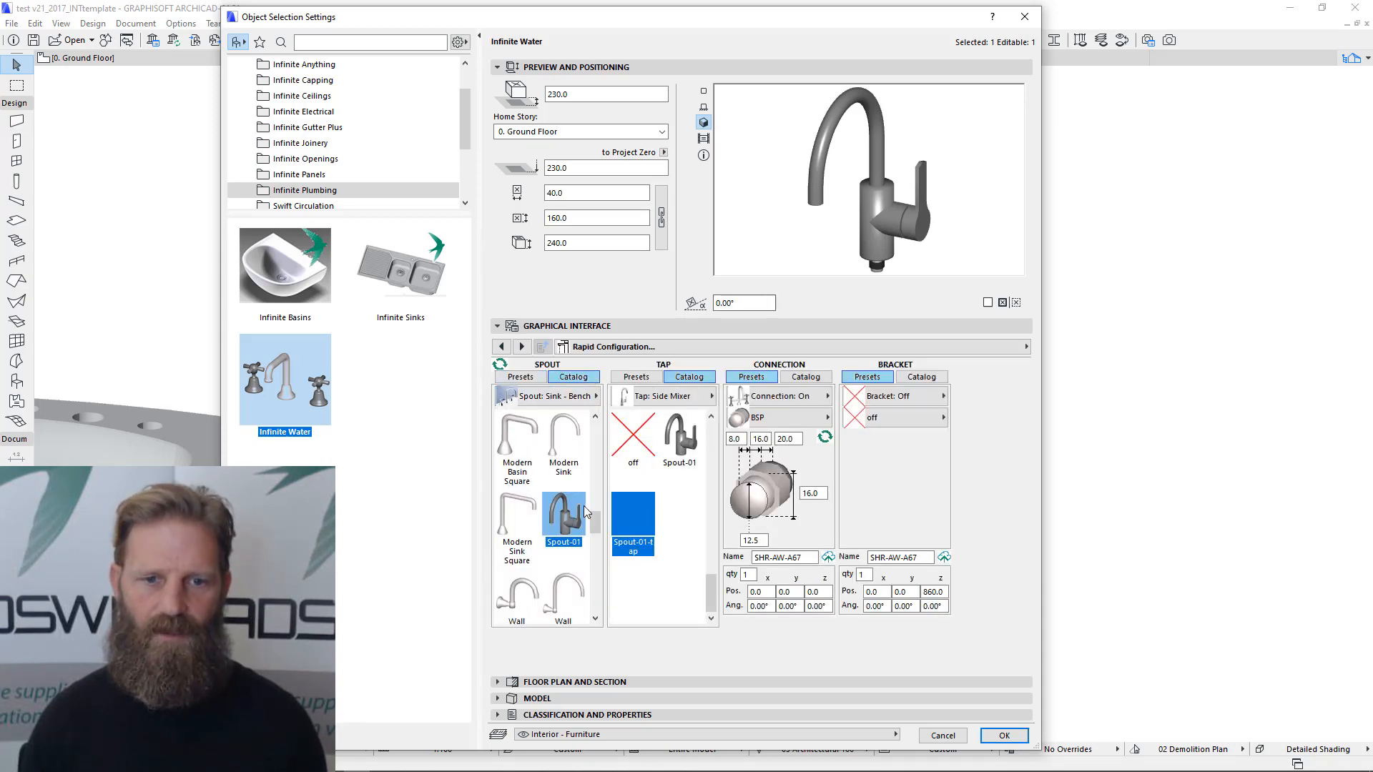